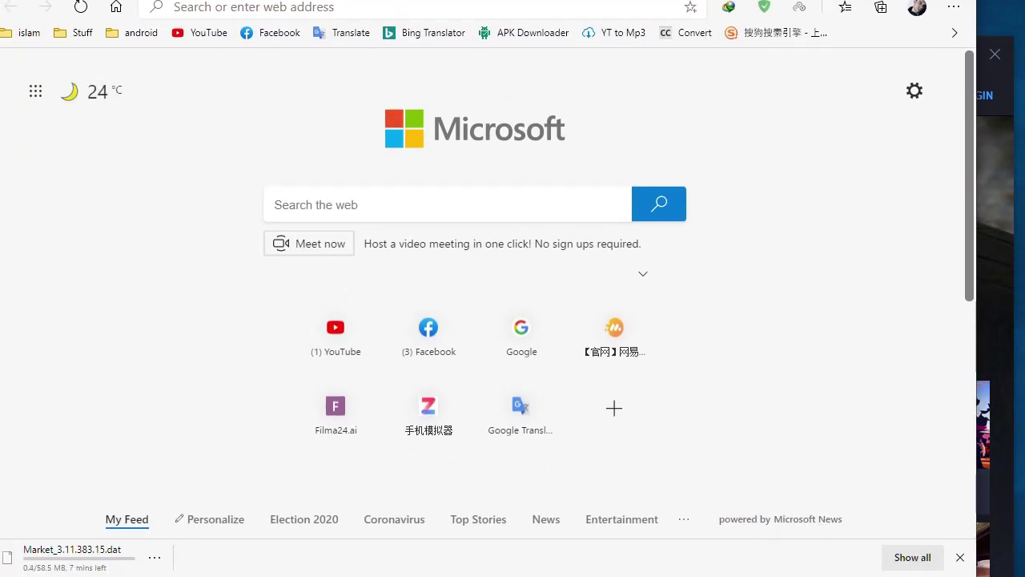
Switch to WordPad and append "this is the only appmarket version that will install games on aow7.1 3.11.383.15 and we have" to the notes.
key(alt+Tab)
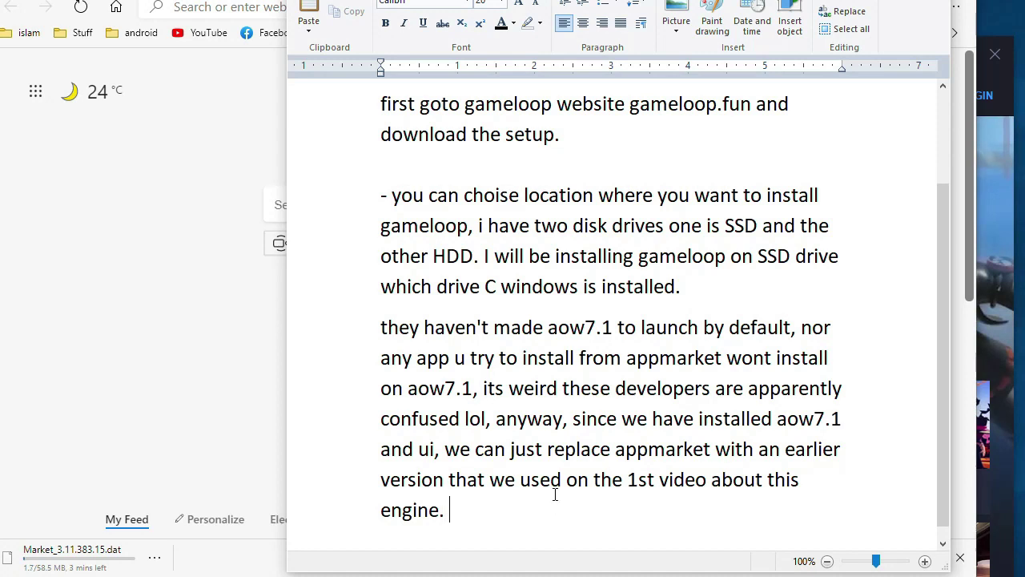
text(this is the only appm)
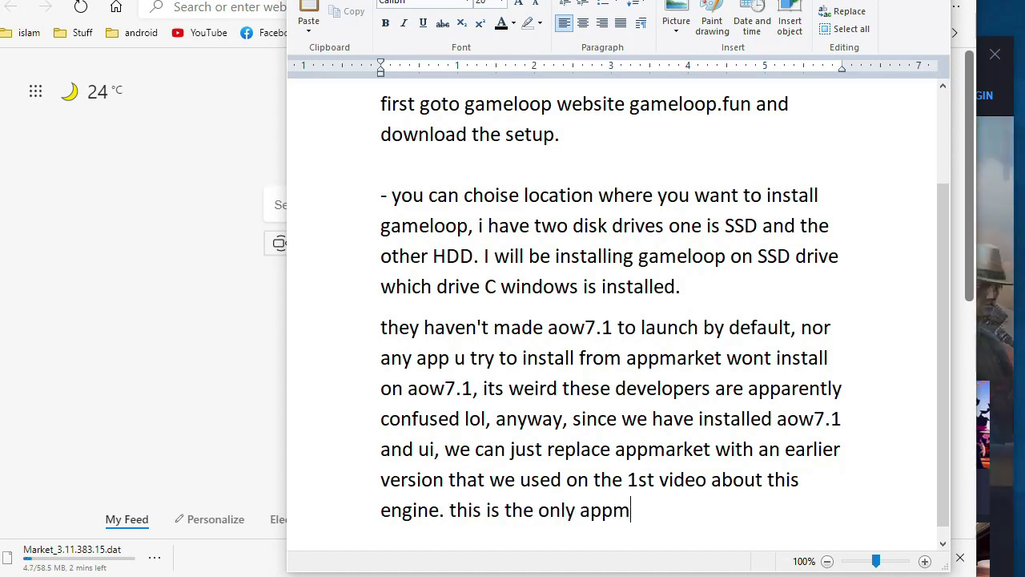
text(arket version that will)
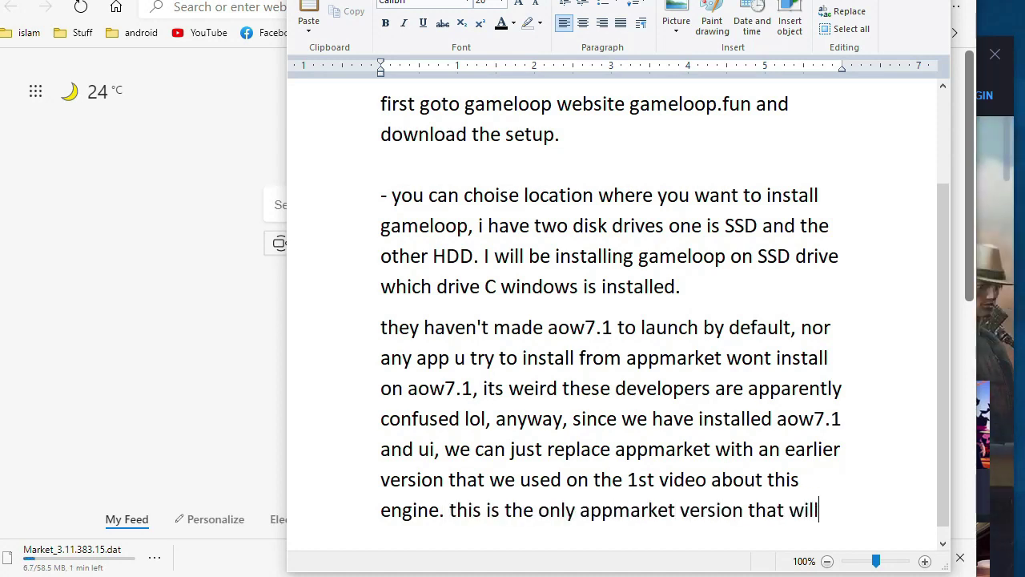
text( install )
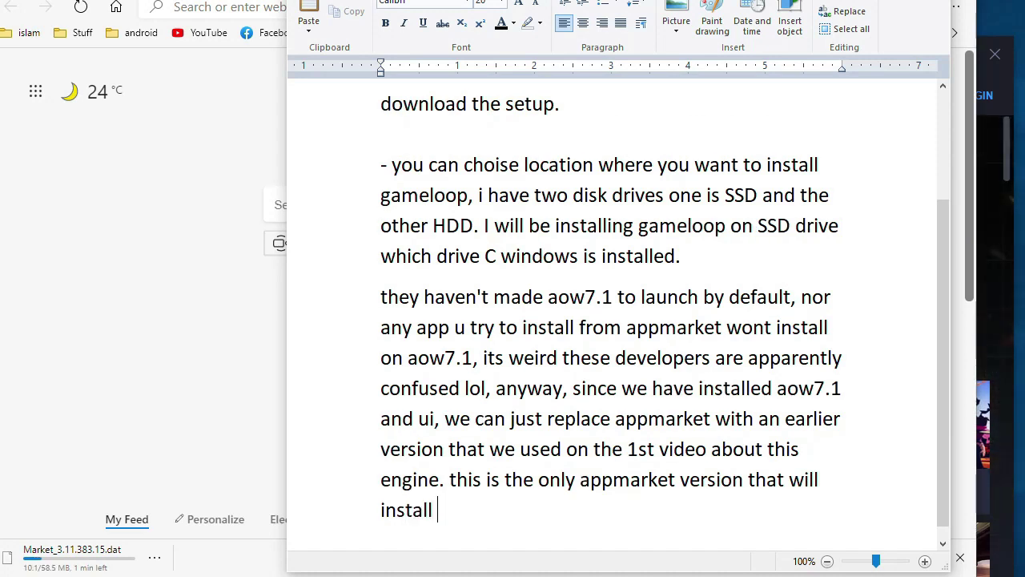
text(games on aow7.1)
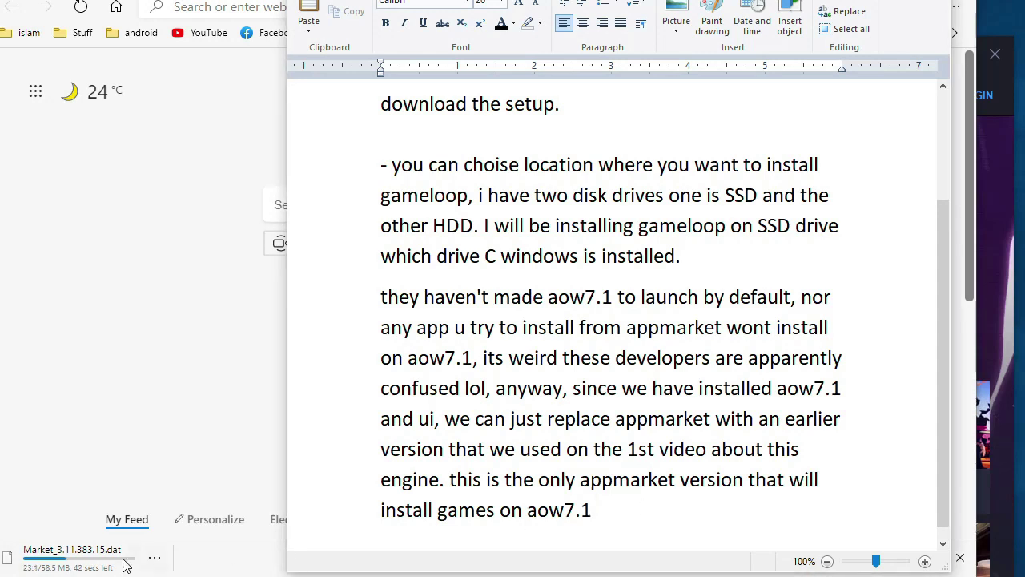
text( 3.11.)
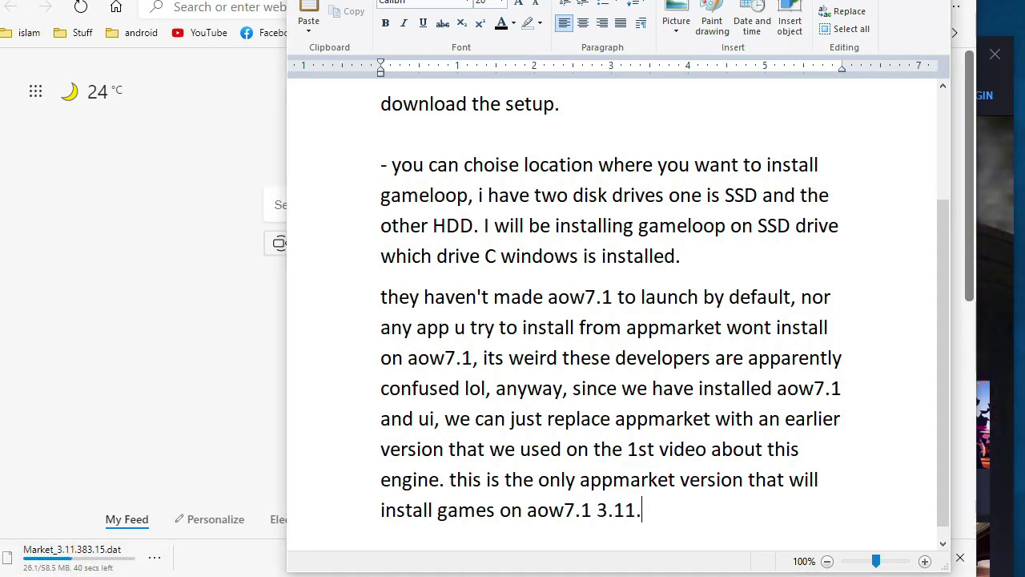
text(383.15 and we have)
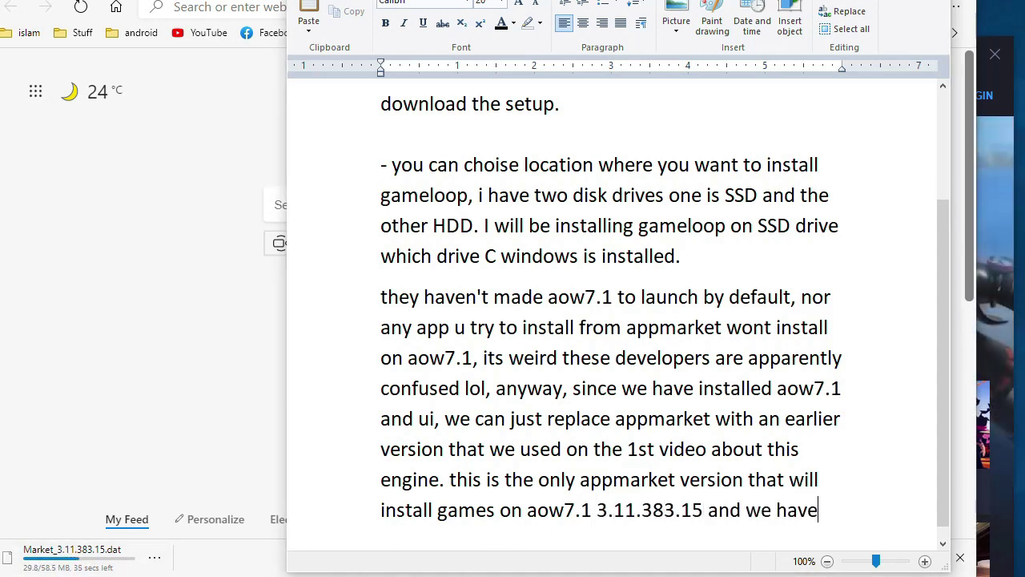
Open GameLoop's Diagnostic Tool and add the installed market version, "3.11.639.100,", to the WordPad notes.
key(alt+Tab)
click(947, 54)
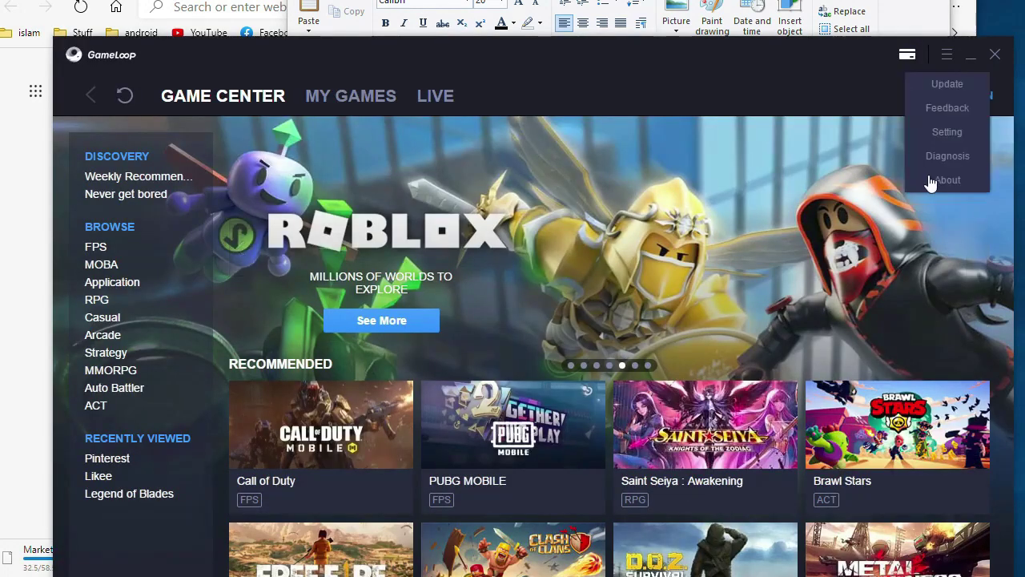
click(931, 160)
key(alt+Tab)
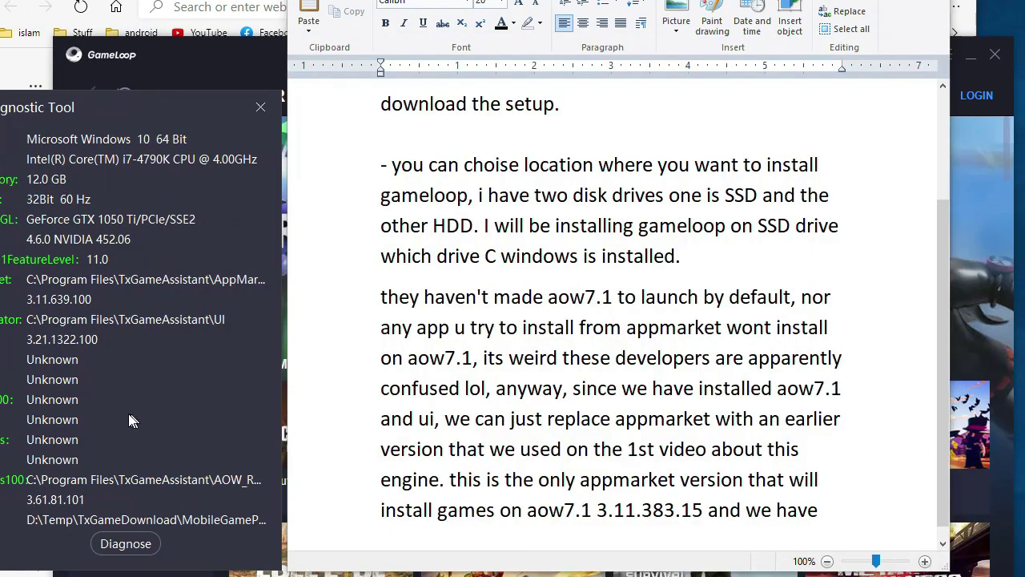
text(3.11)
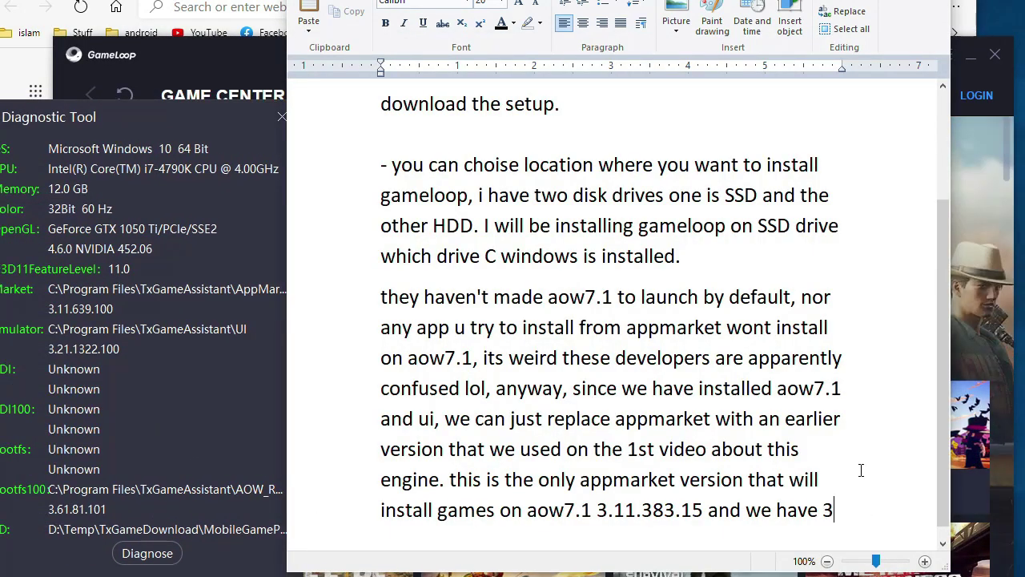
text(.639.100,)
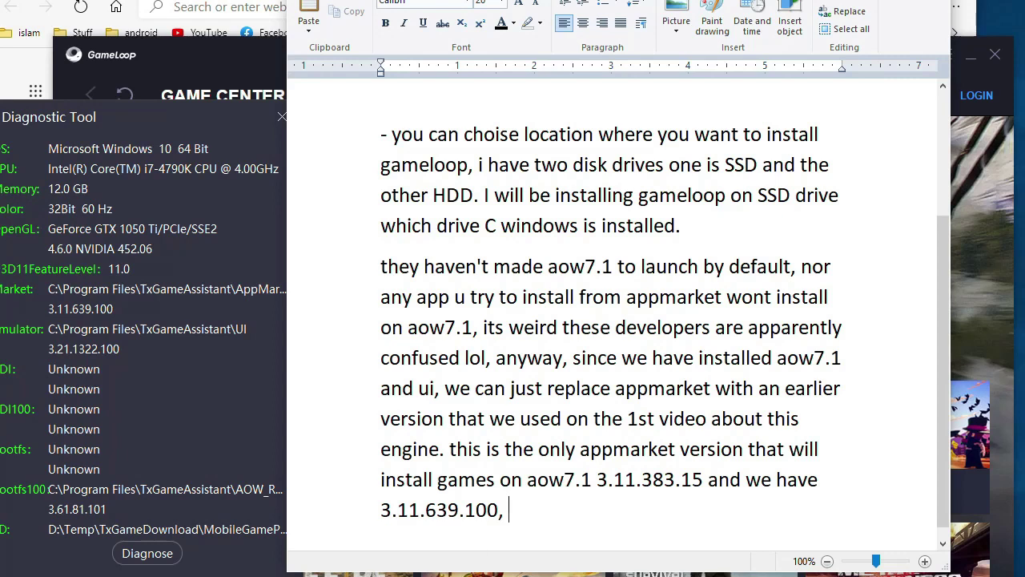
Finish the notes sentence with "but anyways now we have newer version of Ui and AOWrootfs 7.1 android engine.".
key(alt+Tab)
click(571, 1)
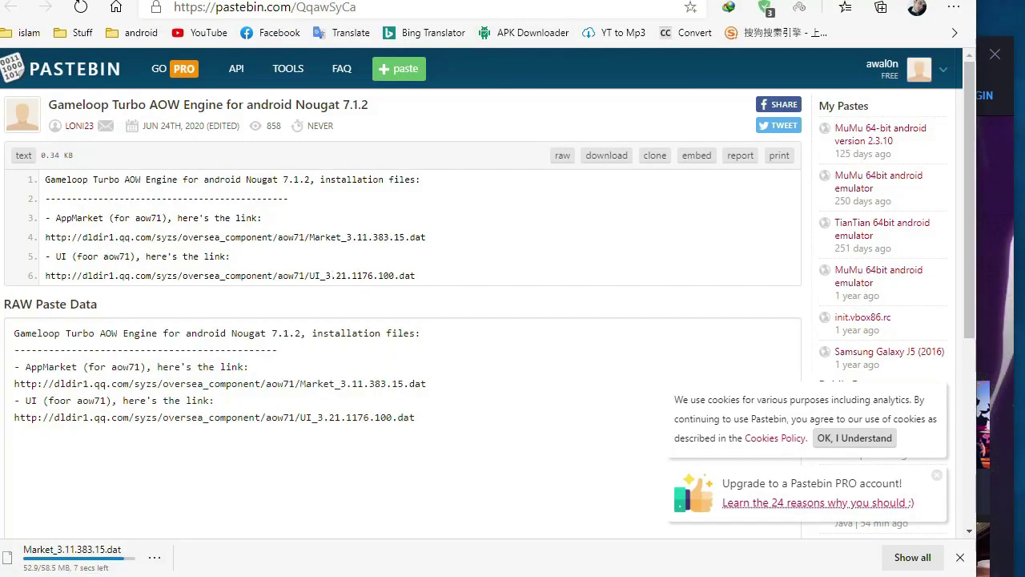
key(alt+Tab)
text(but an)
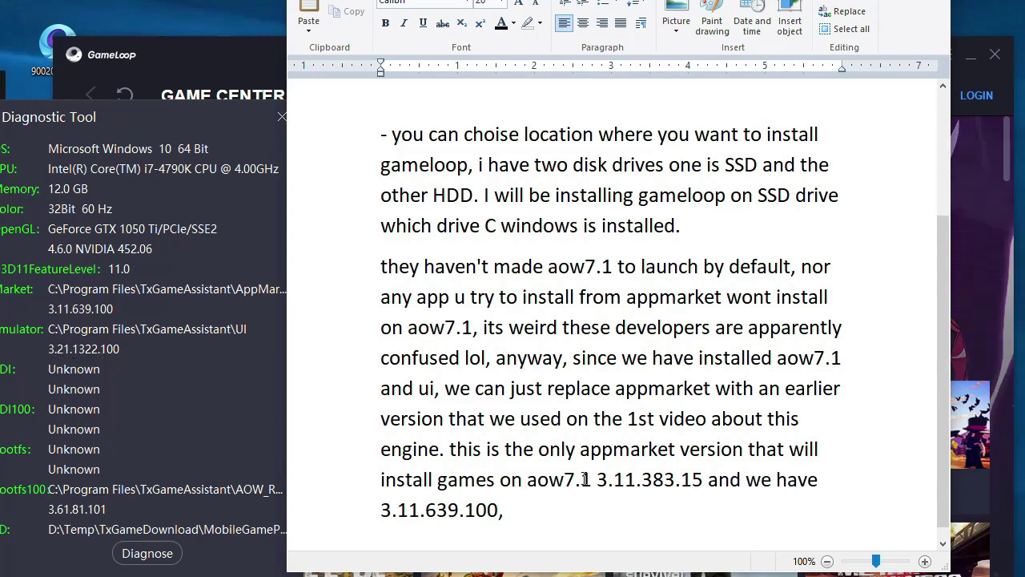
text(yways)
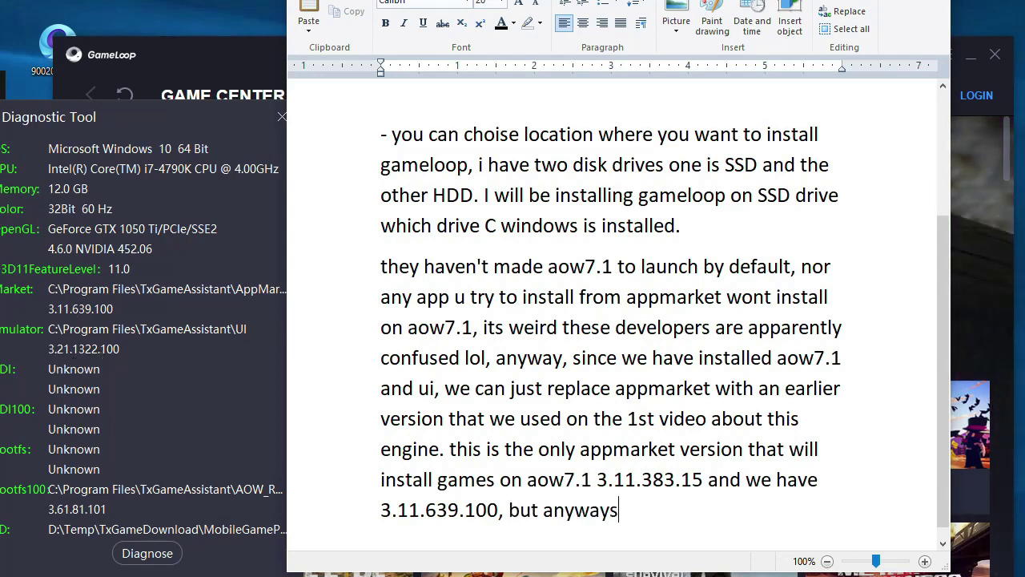
text( now we have newer ve)
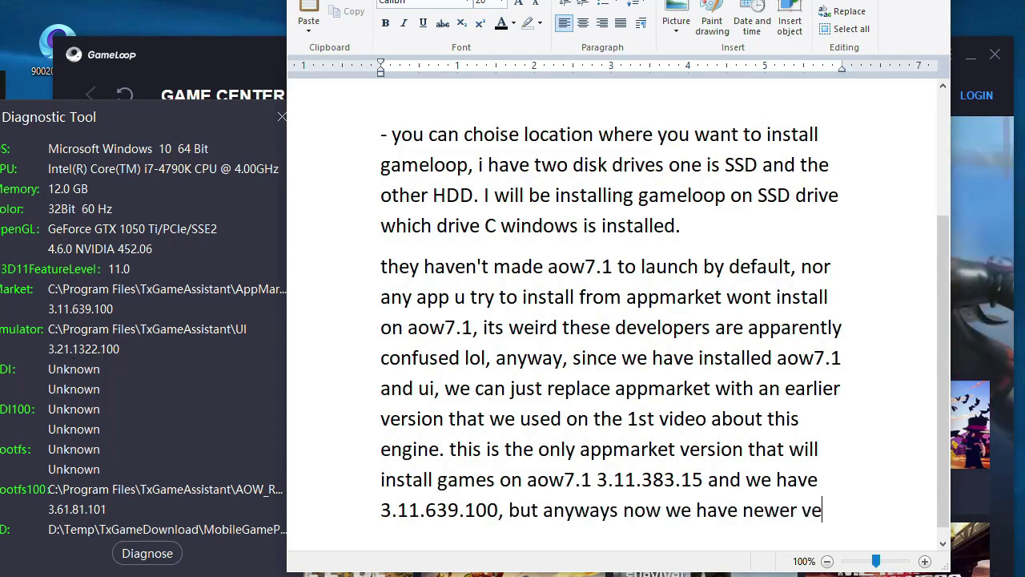
text(rsion of Ui and AO)
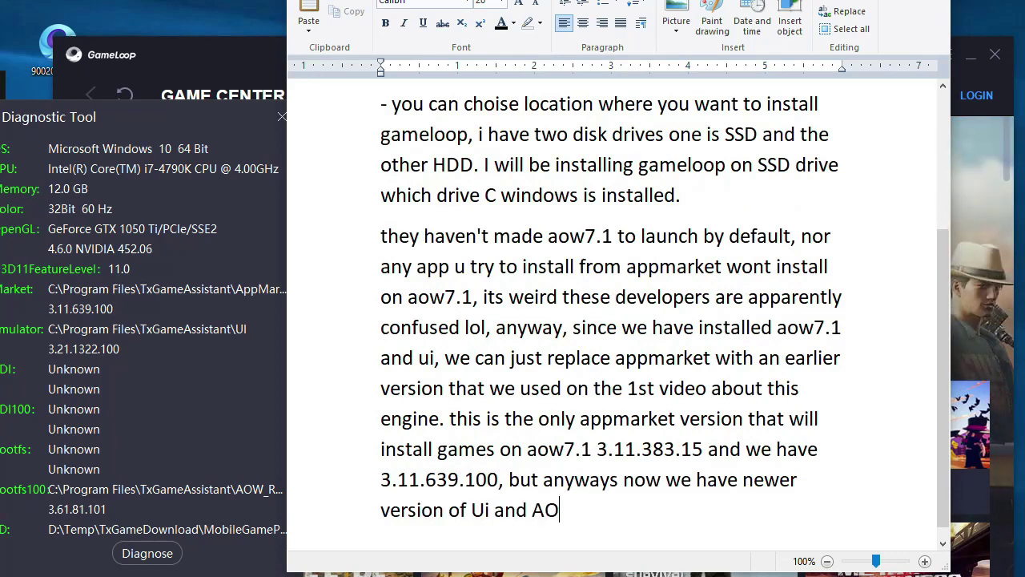
text(Wrootf)
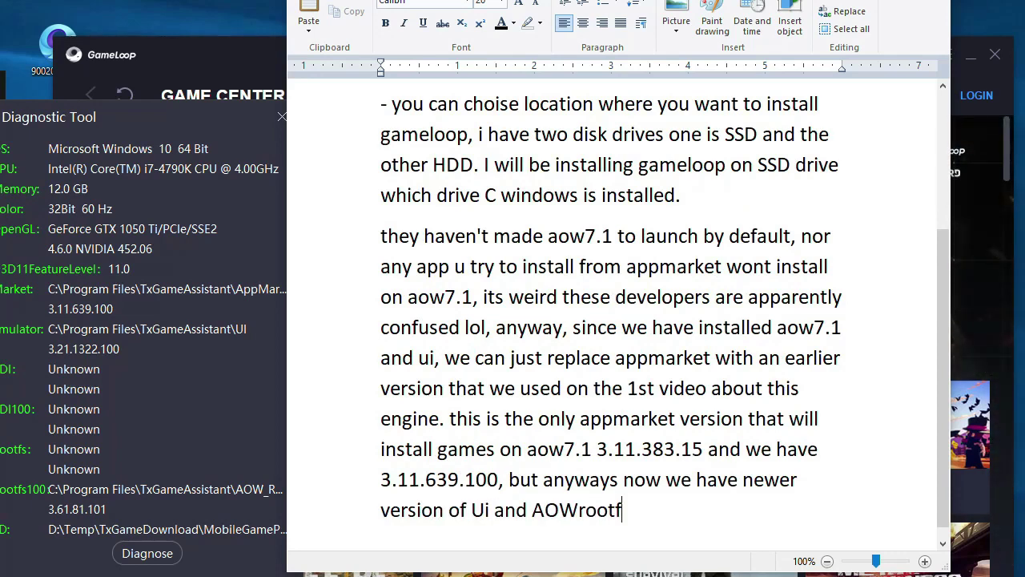
text(s 7.1 android engin)
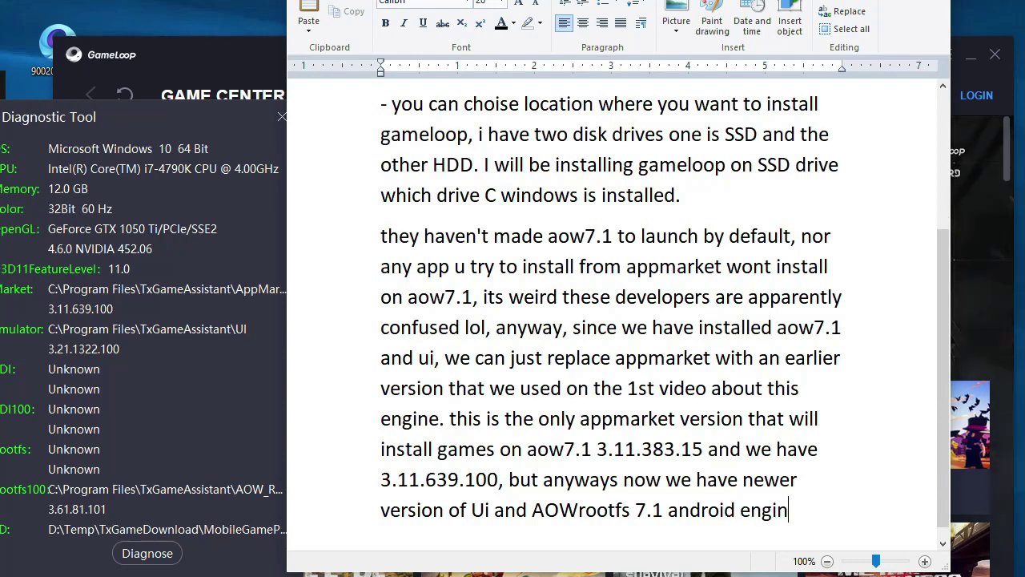
text(e.)
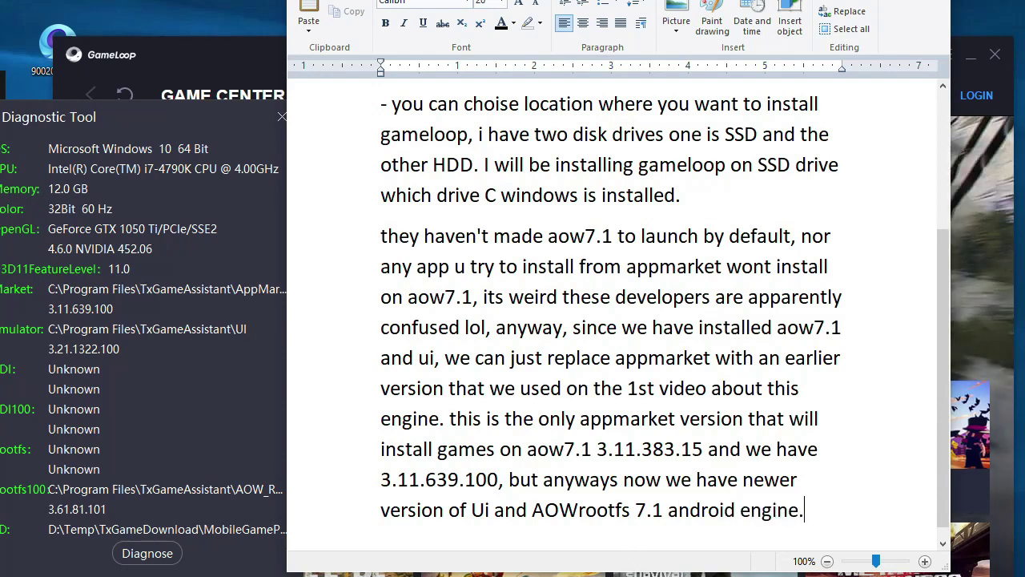
Show the browser's downloaded Market_3.11.383.15.dat in its folder and cut the file.
key(alt+Tab)
click(155, 556)
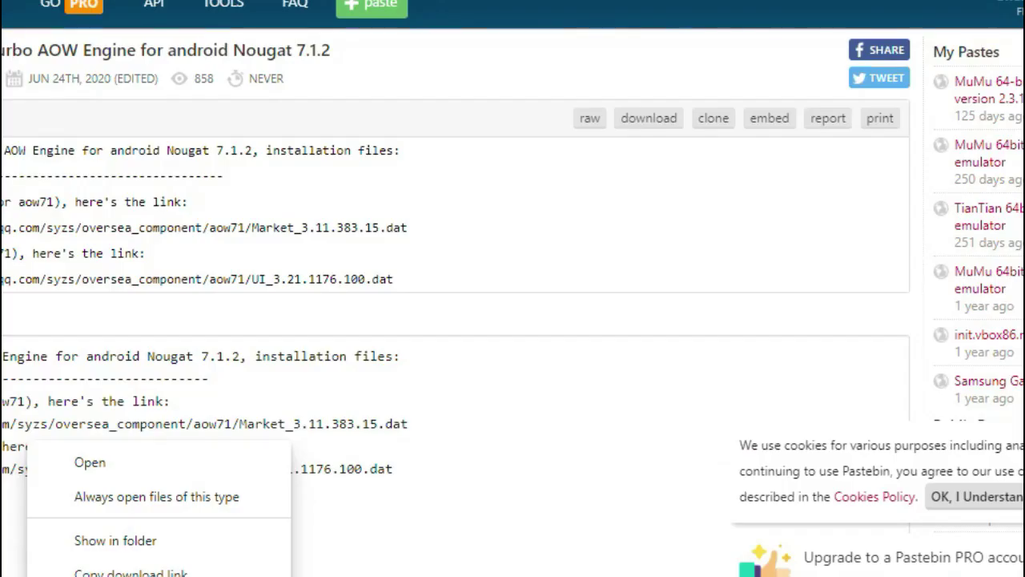
click(174, 467)
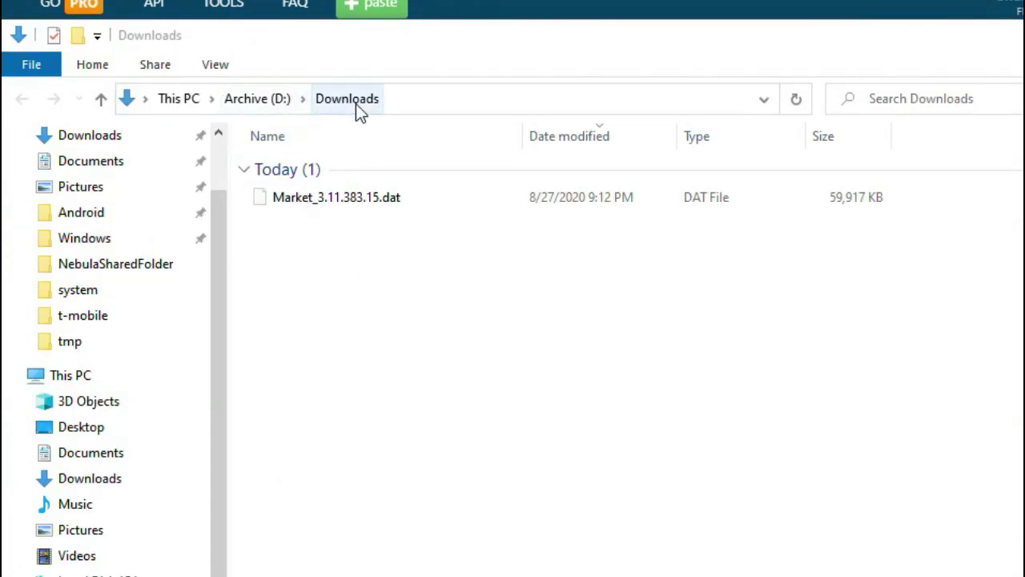
right_click(320, 202)
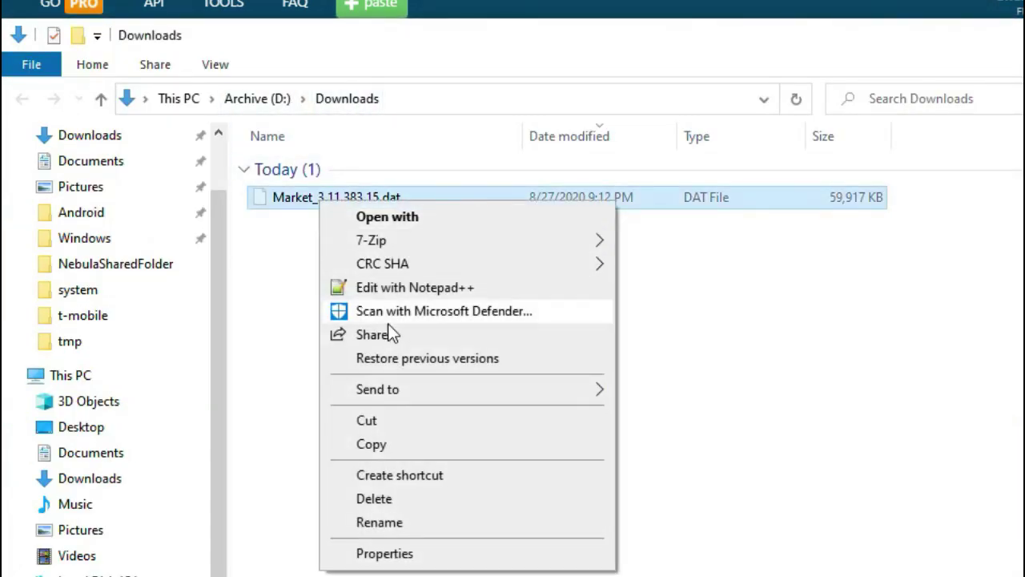
click(410, 426)
Paste the cut file into D:\Temp\TxGameDownload\Component\AppMarket.
click(275, 100)
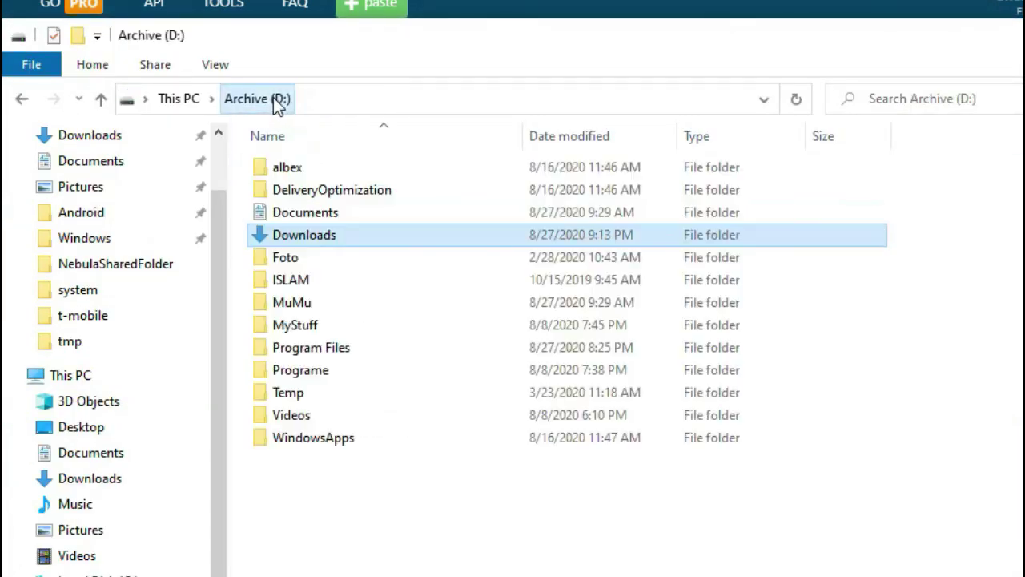
double_click(336, 397)
double_click(346, 191)
double_click(344, 192)
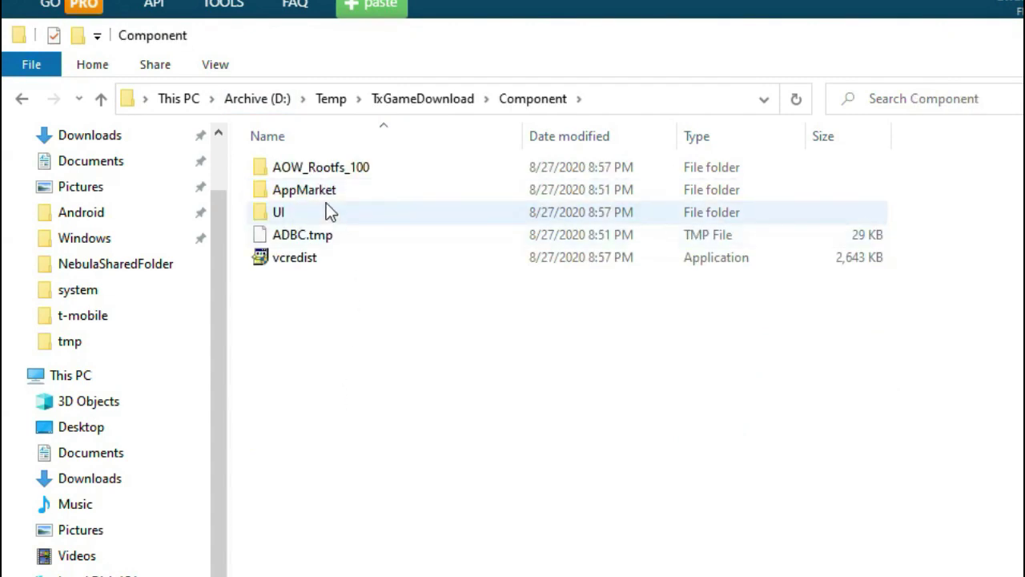
double_click(325, 191)
right_click(315, 242)
click(415, 382)
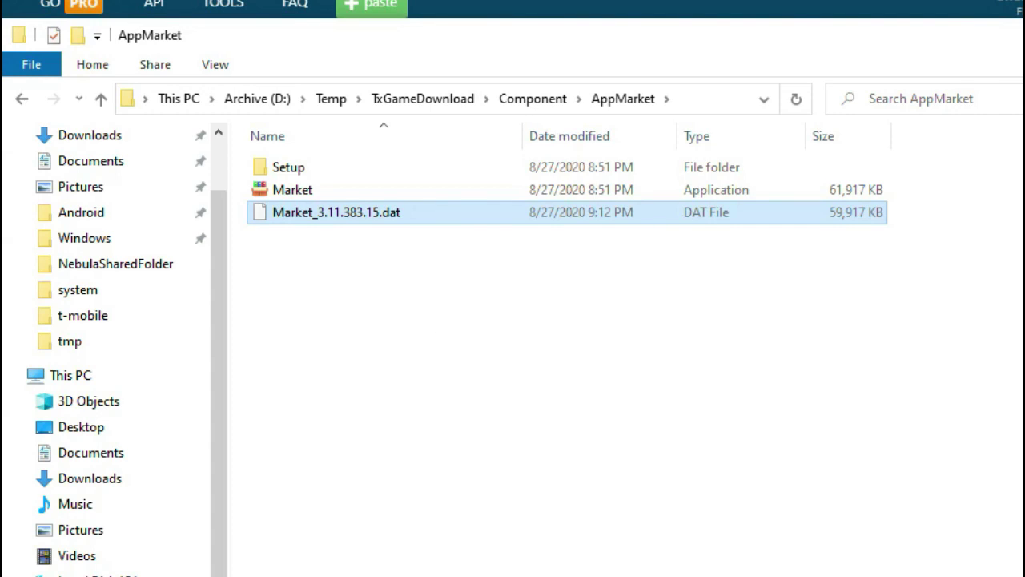
Change the extension of Market_3.11.383.15.dat to exe and refresh the folder.
click(390, 308)
right_click(309, 213)
click(401, 539)
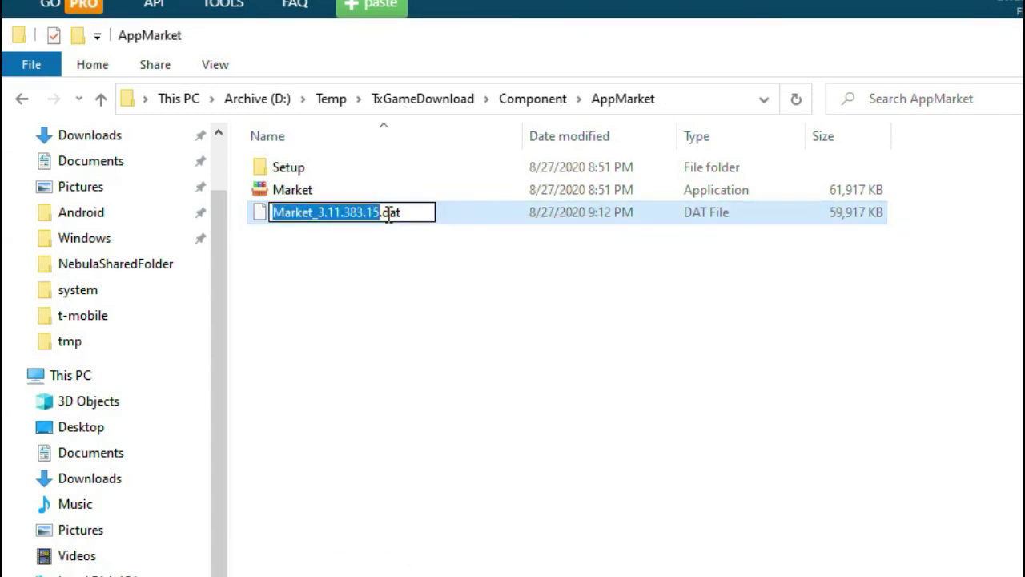
double_click(401, 212)
text(exe)
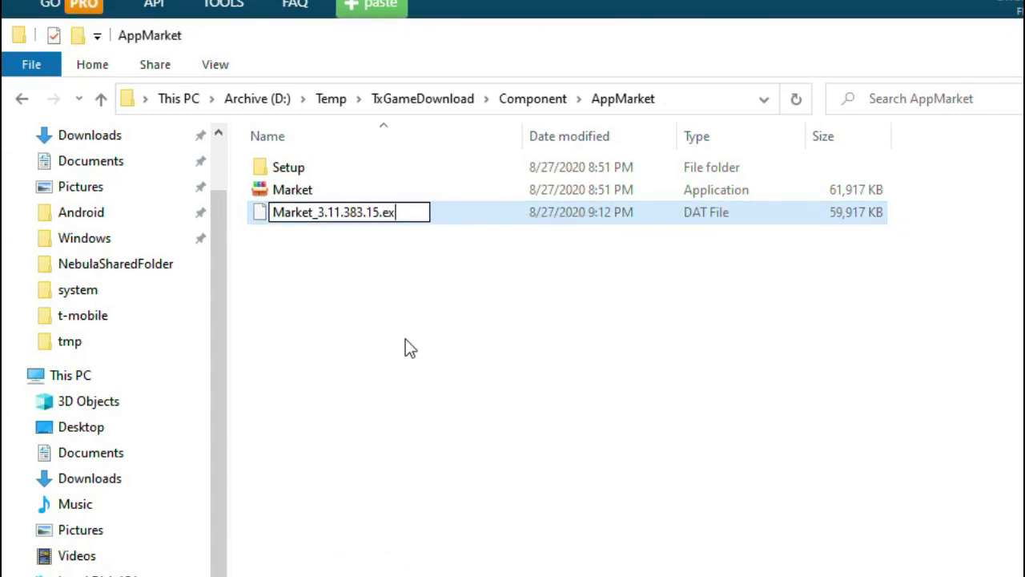
key(Return)
click(432, 296)
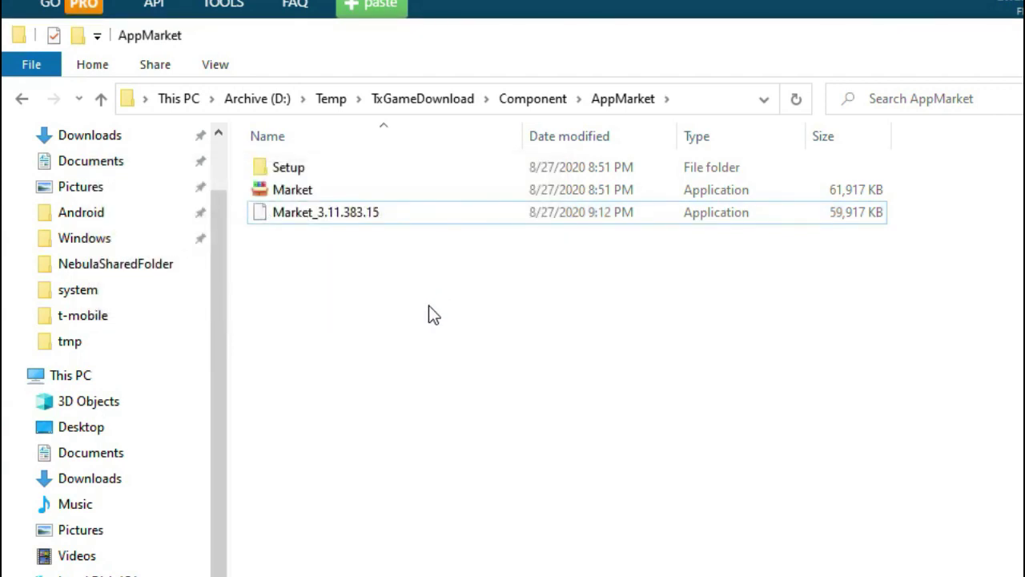
right_click(429, 316)
click(490, 407)
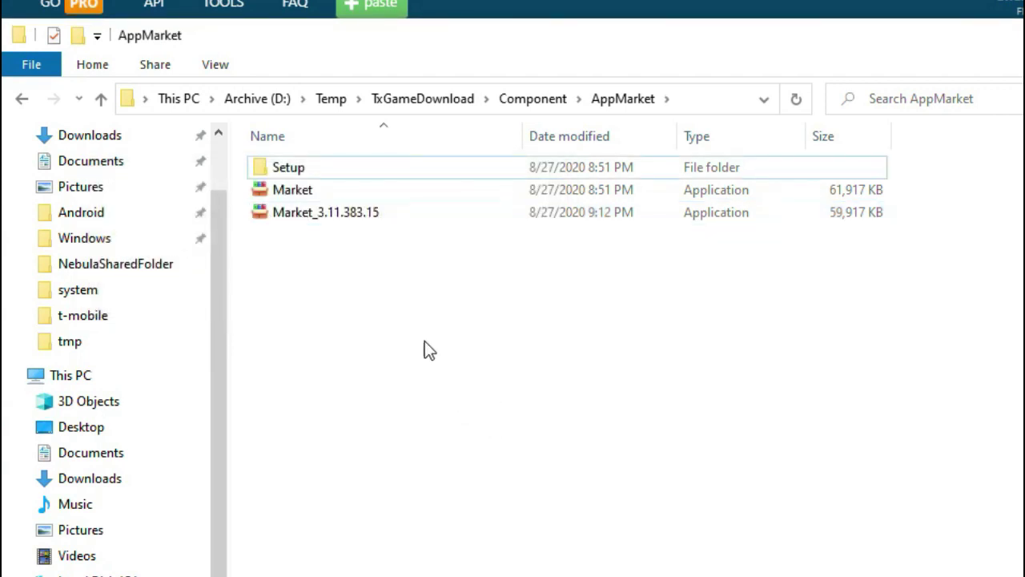
Rename the Setup folder in AppMarket as new-Setup.
right_click(305, 174)
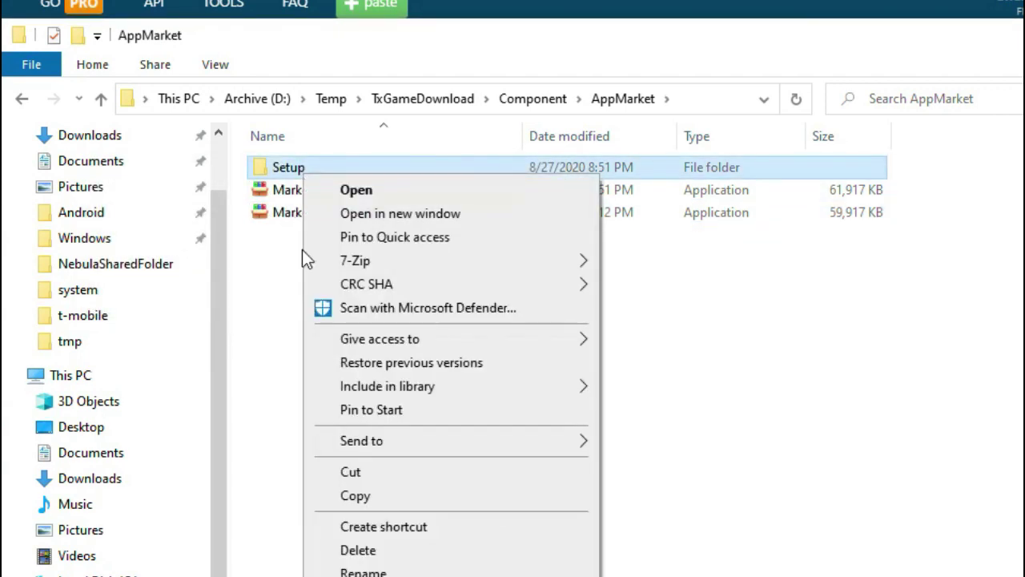
click(376, 572)
click(274, 169)
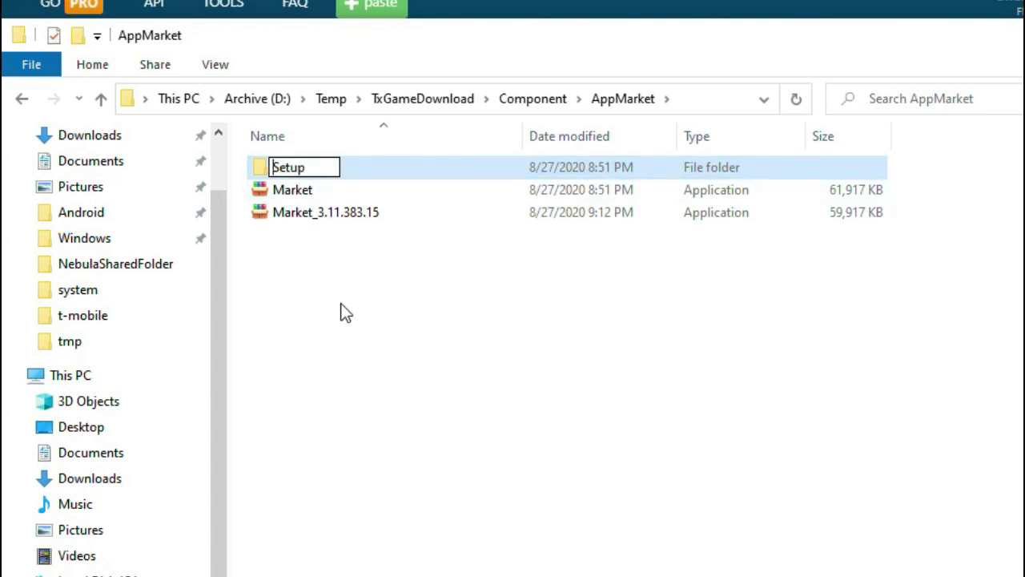
text(new-)
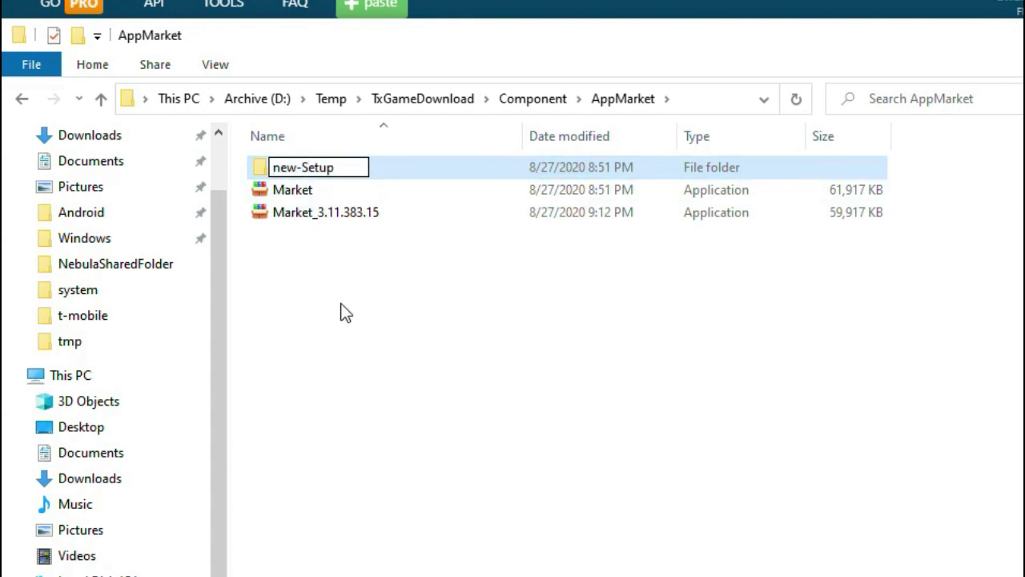
key(Return)
Rename the existing Market application in AppMarket as new-Market.
right_click(307, 194)
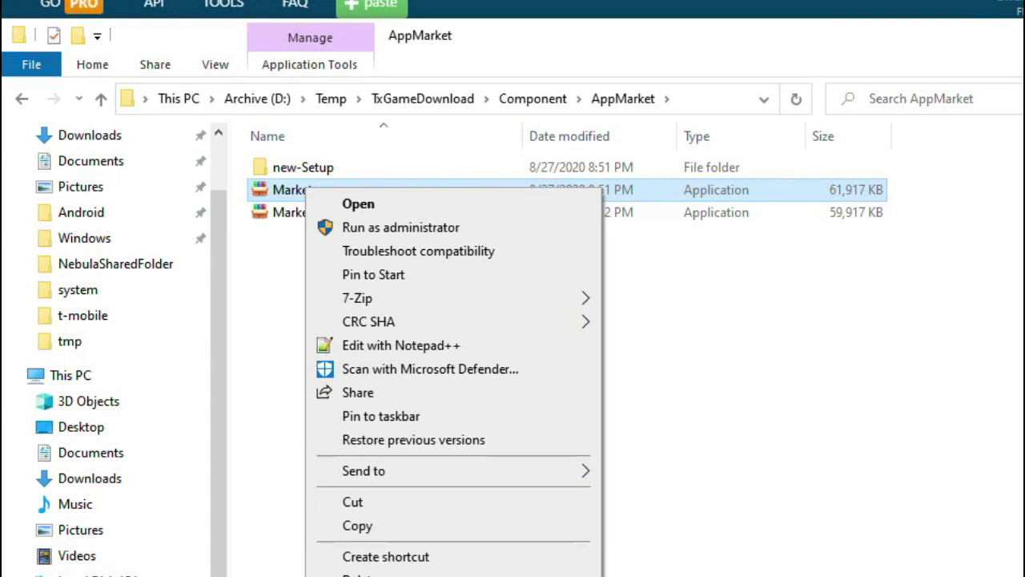
key(m)
click(273, 190)
text(new-)
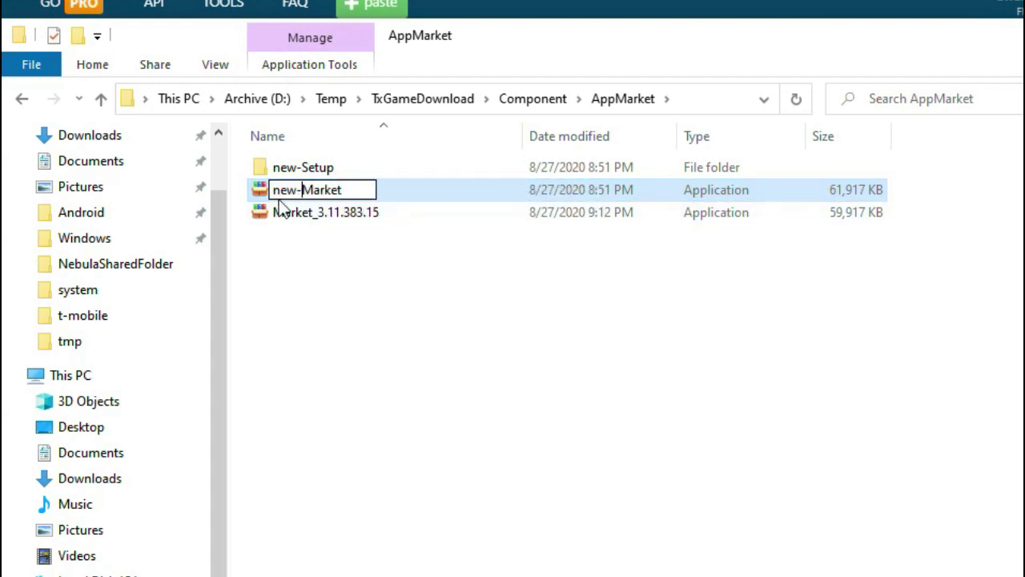
key(Return)
click(310, 194)
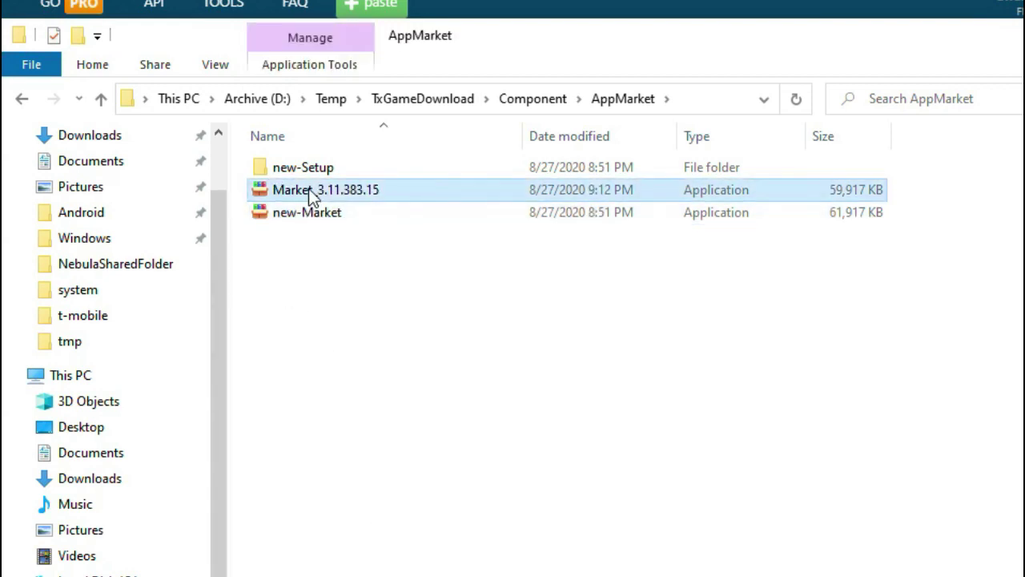
Rename the Market_3.11.383.15 application as Market and run it to extract its Setup folder.
right_click(337, 194)
key(m)
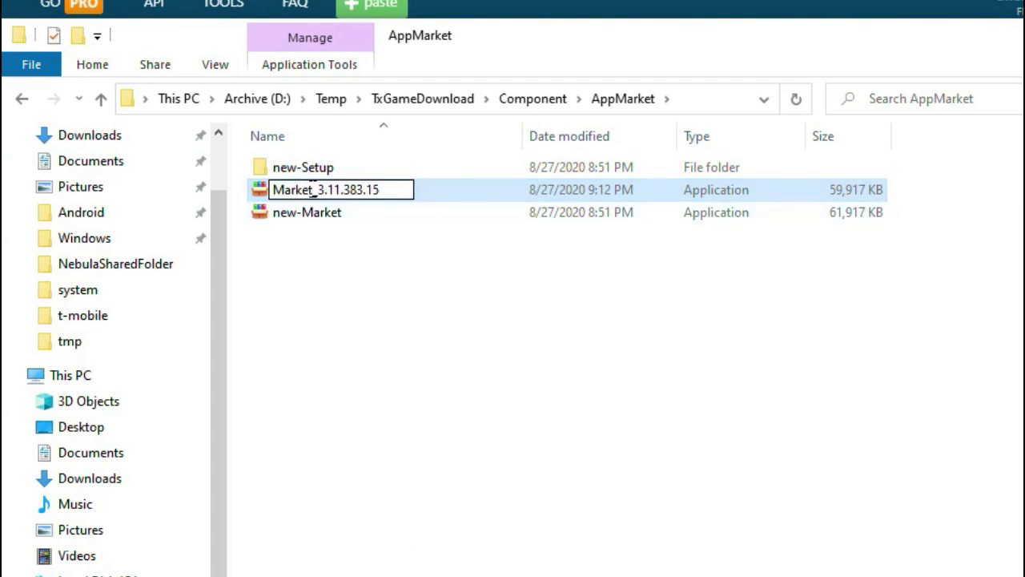
drag(313, 190, 407, 189)
key(BackSpace)
click(362, 288)
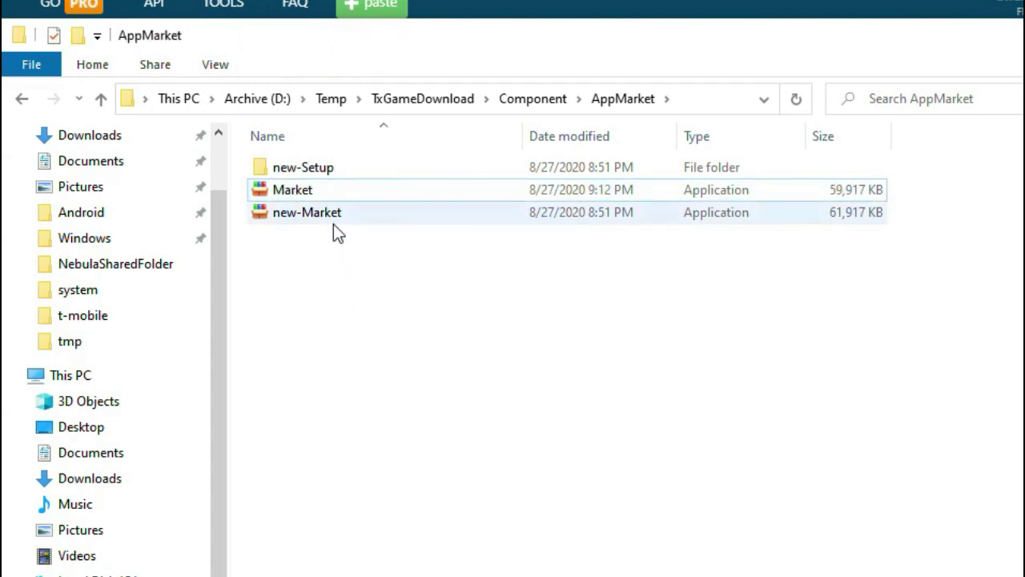
double_click(314, 193)
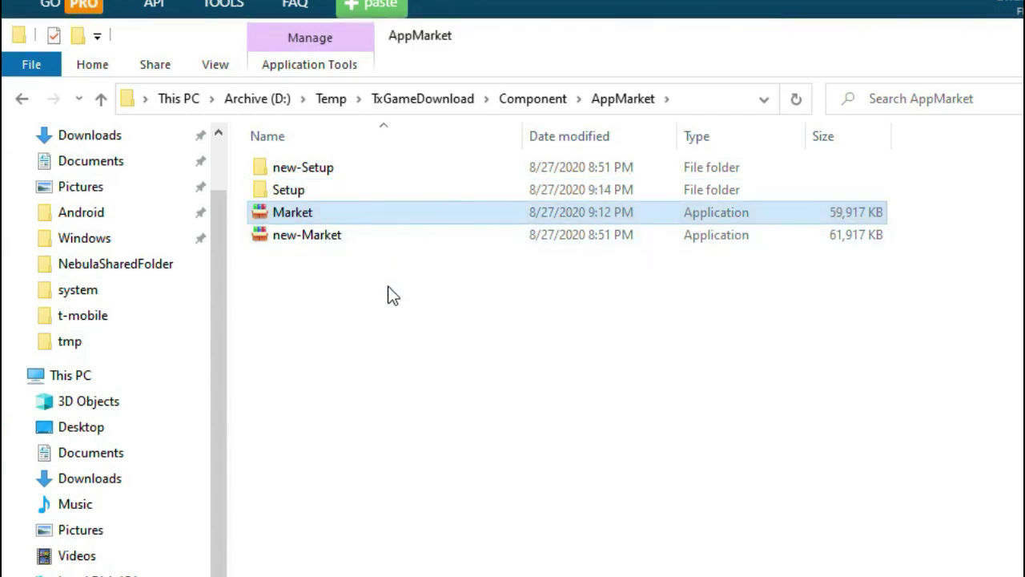
Switch to WordPad and add "close gameloop" at the end of the notes.
key(alt+Tab)
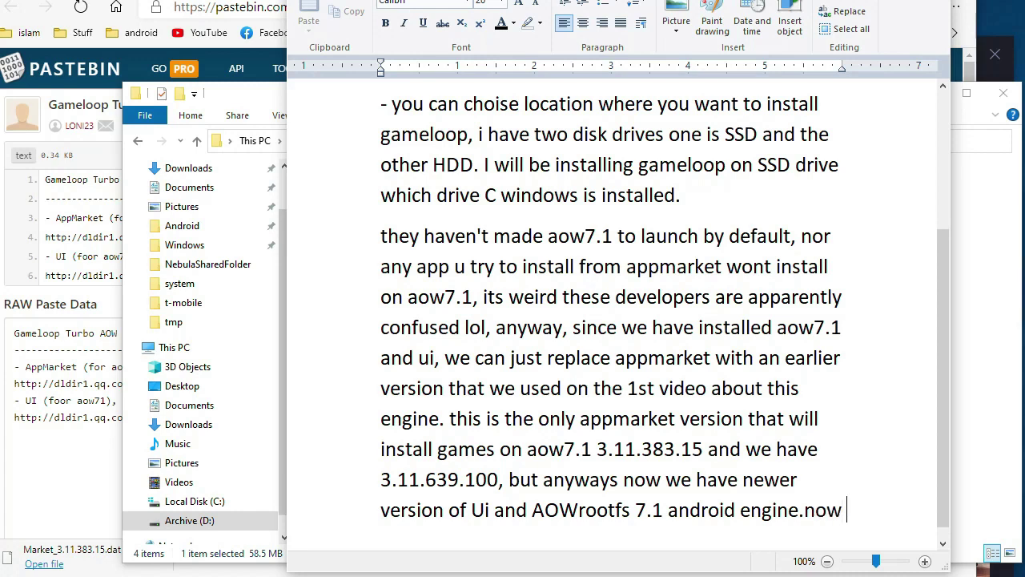
text(close gameloop)
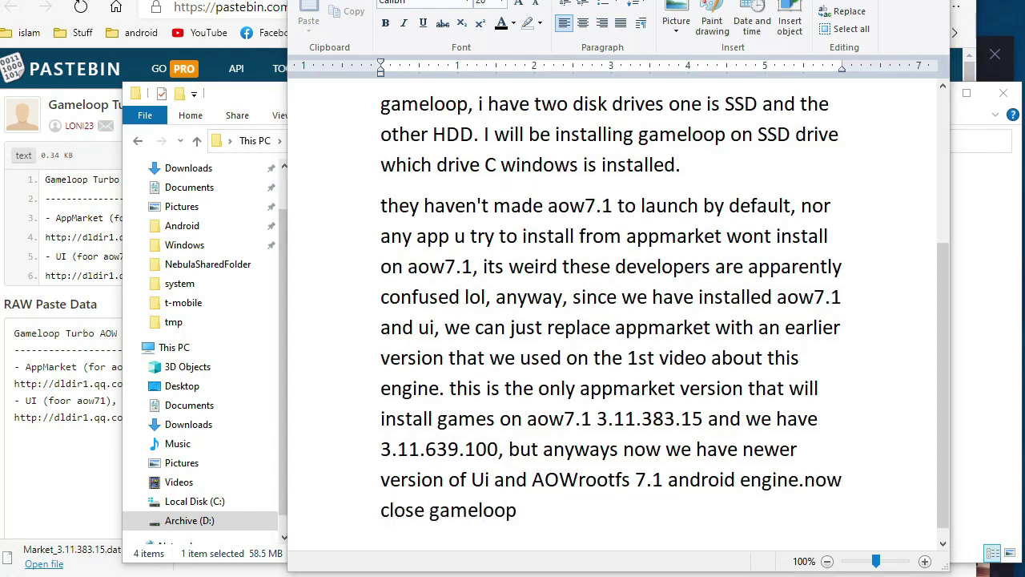
Switch to GameLoop, check the Market version in its Diagnostic Tool, and close GameLoop.
key(alt+Tab)
key(ctrl+alt+d)
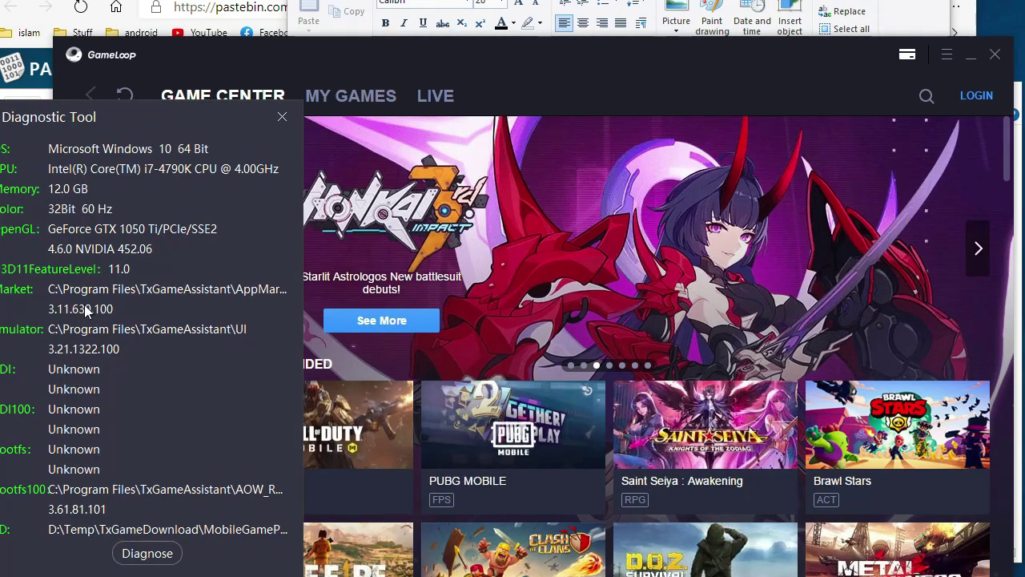
click(282, 118)
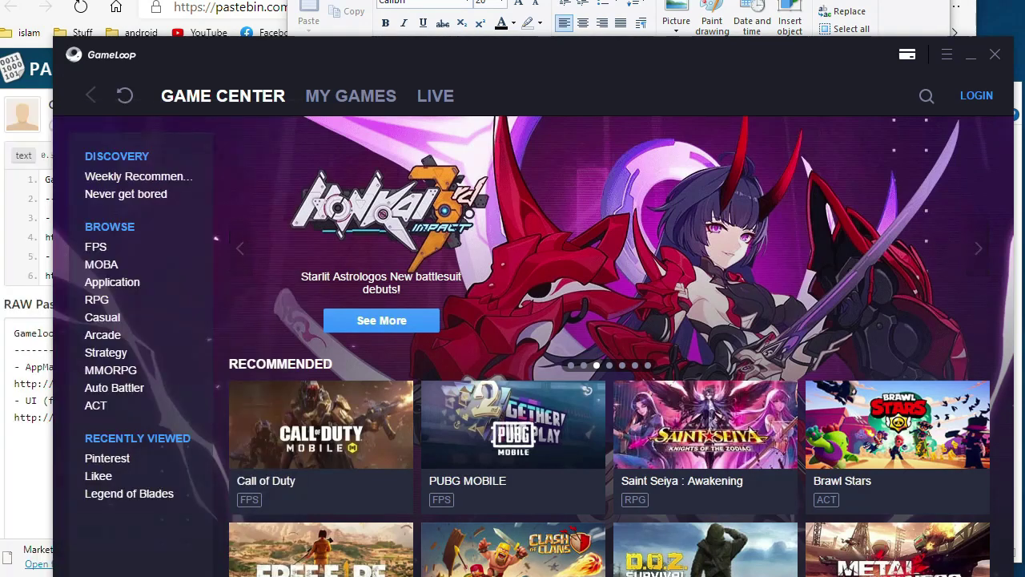
click(996, 54)
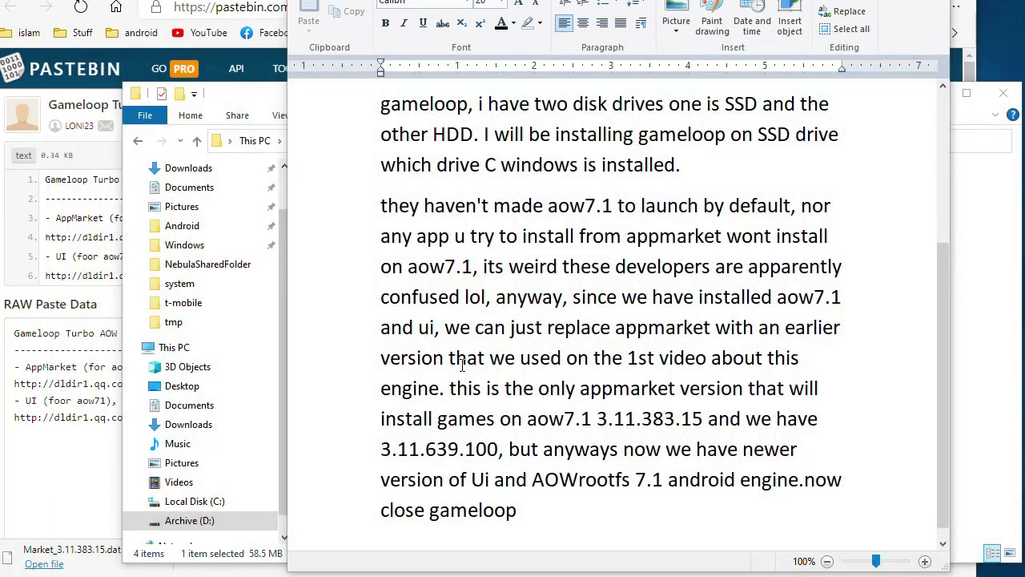
Open the extracted Setup folder inside AppMarket in File Explorer and locate the TInst application.
key(alt+Tab)
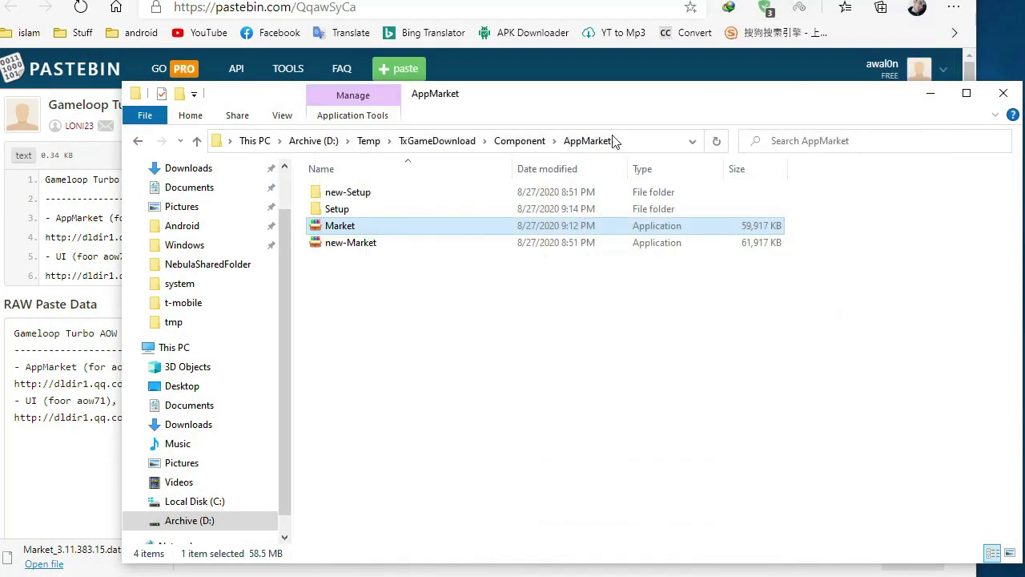
click(382, 208)
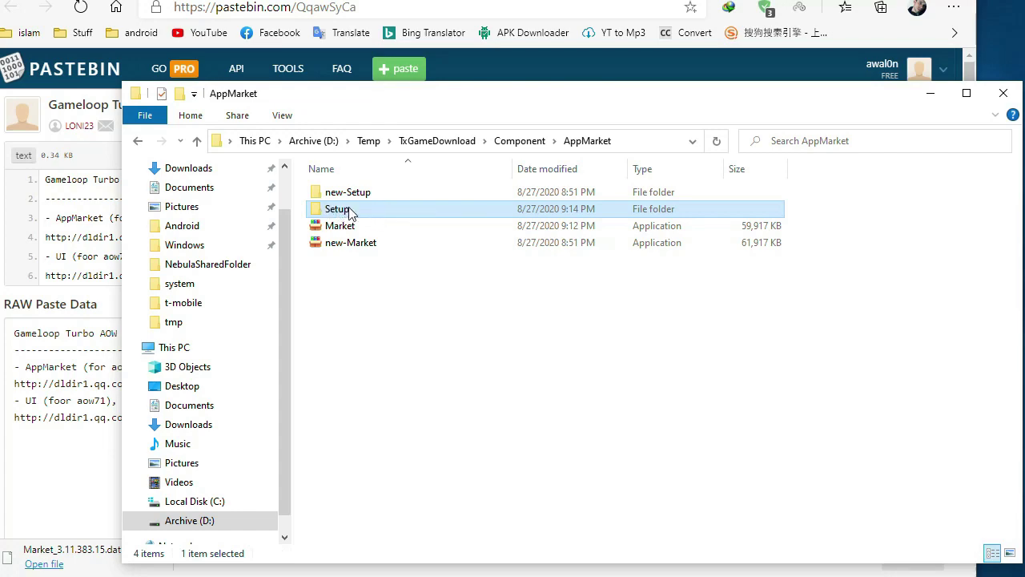
double_click(357, 213)
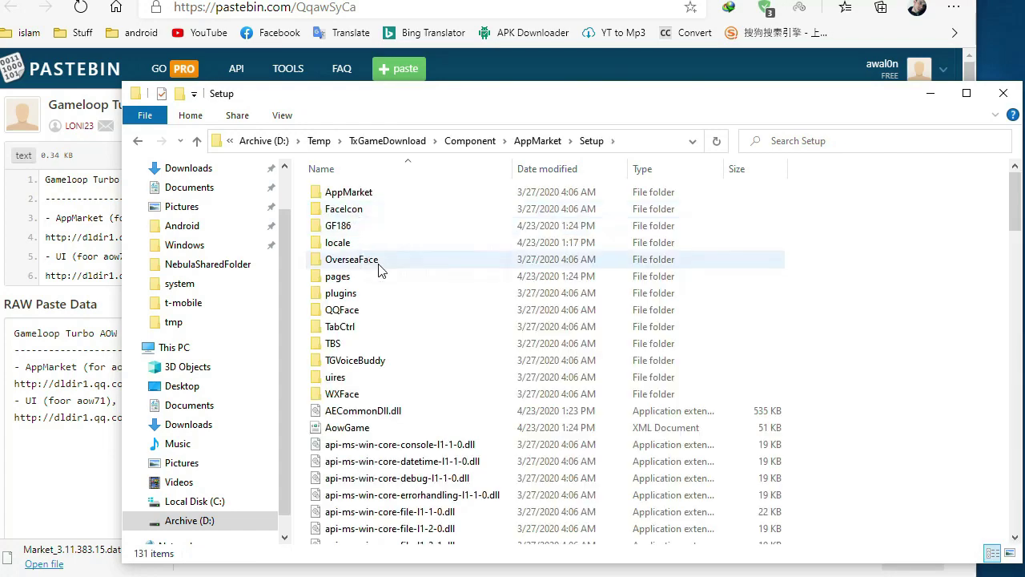
scroll(381, 270, down, 20)
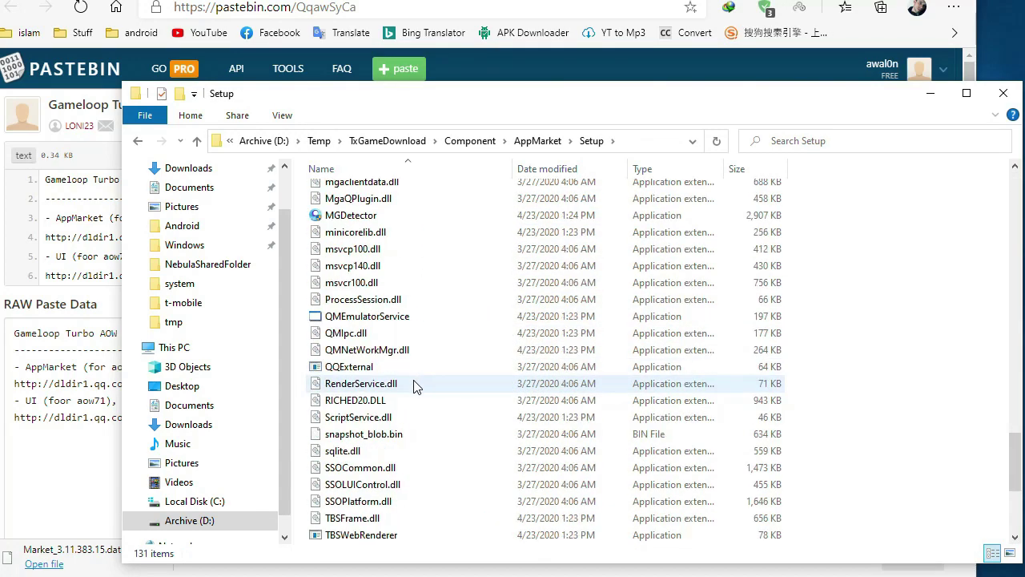
scroll(415, 386, down, 5)
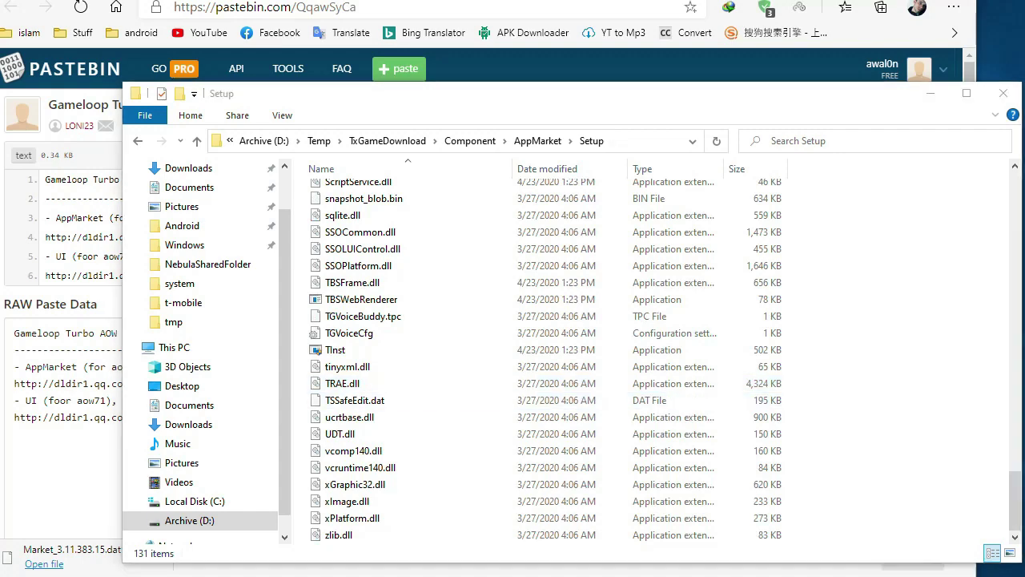
Switch to WordPad and extend the notes with "also close it from tray icon near the clock".
key(alt+Tab)
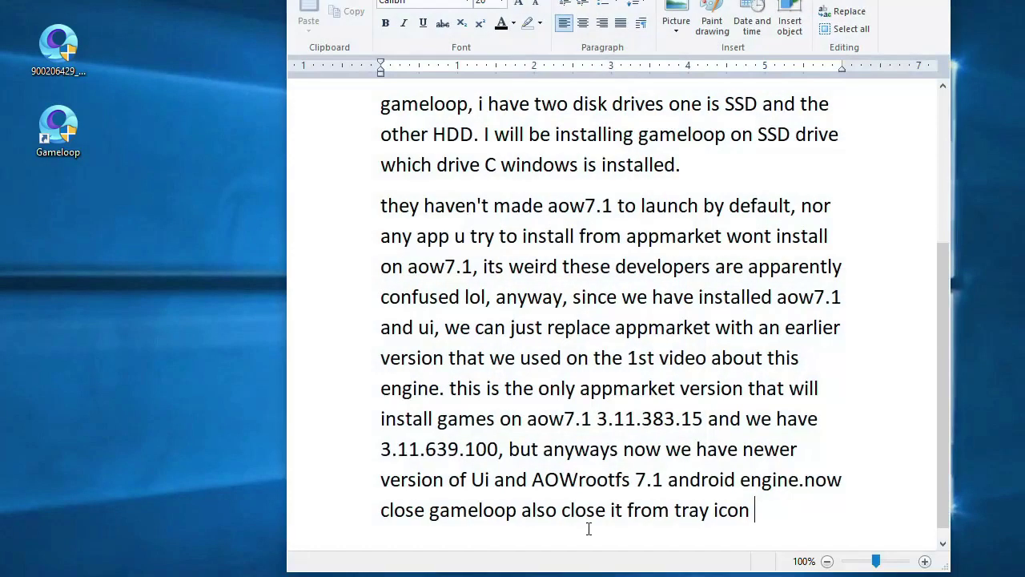
text(near the clo)
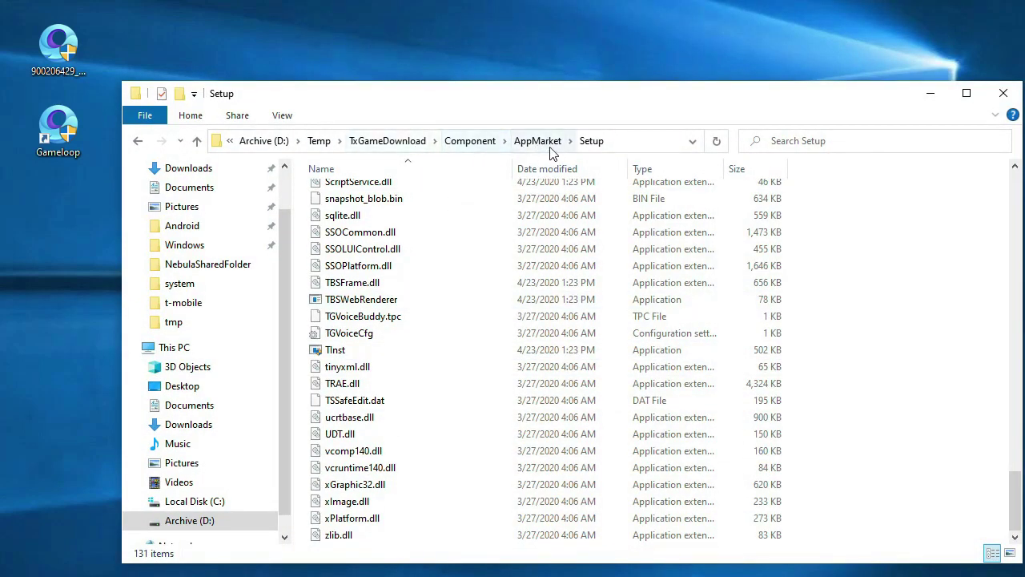
Run the TInst application from the AppMarket Setup folder.
click(393, 352)
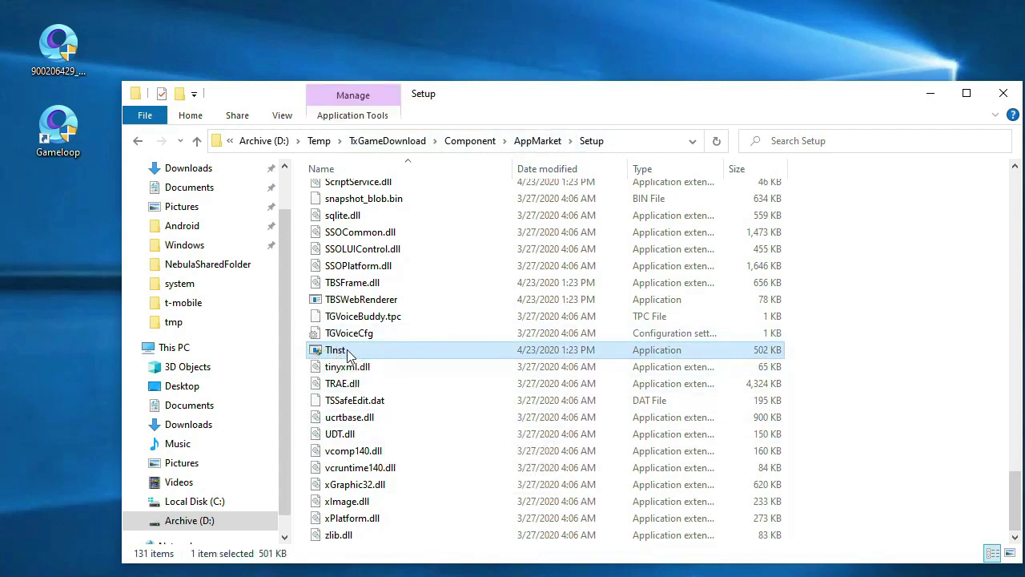
double_click(347, 349)
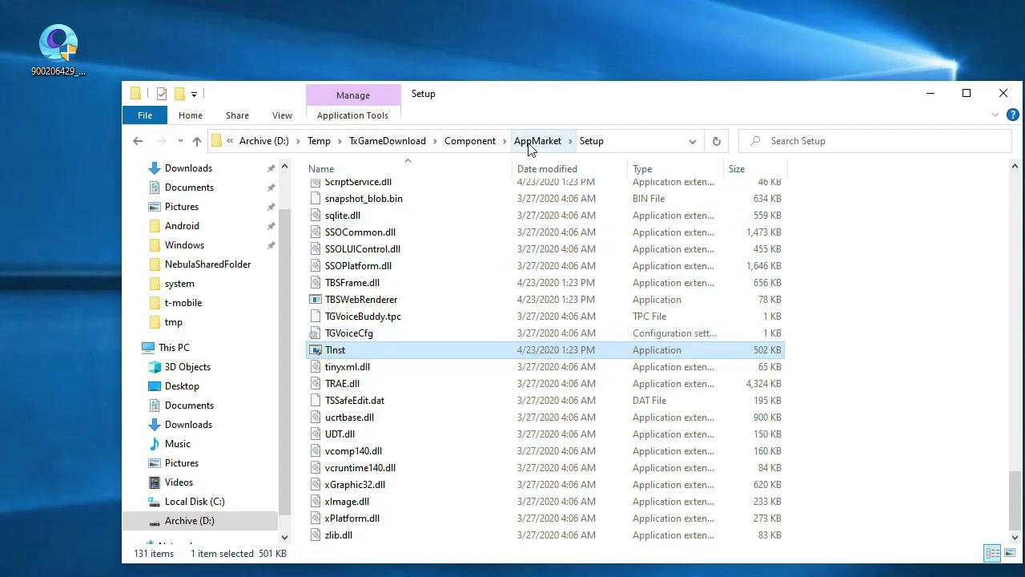
Open the file location of the Gameloop desktop shortcut, check the AppMarket application's file version, and close the folder.
click(930, 93)
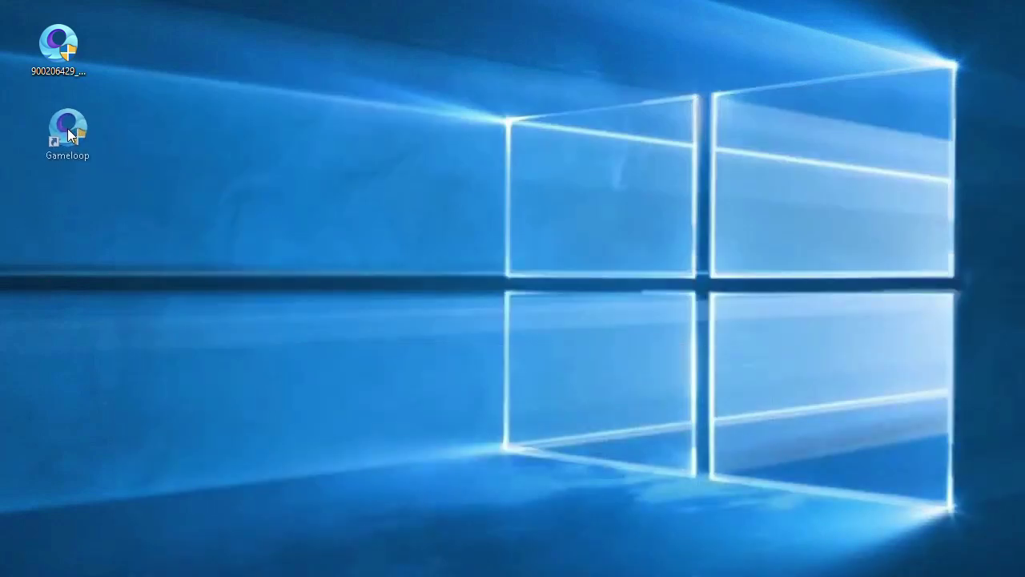
right_click(64, 138)
click(121, 169)
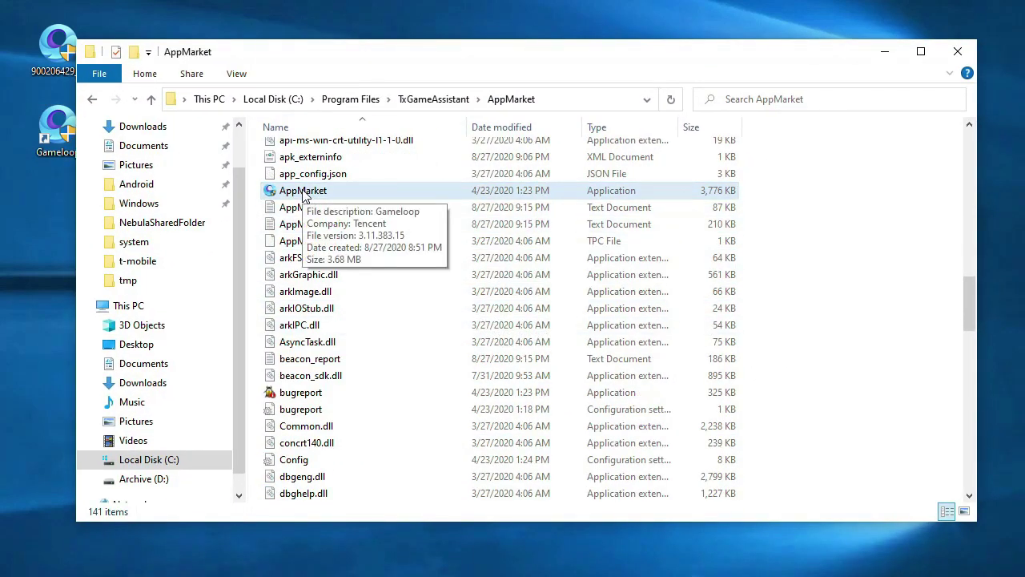
click(957, 51)
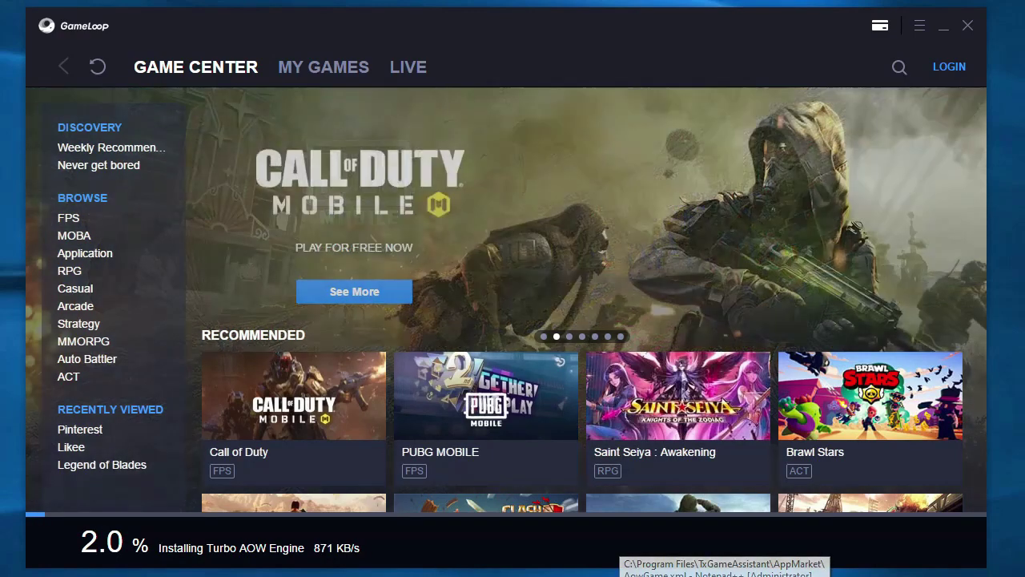
Check the Market version in GameLoop's Diagnostic Tool and close the tool.
key(alt+Tab)
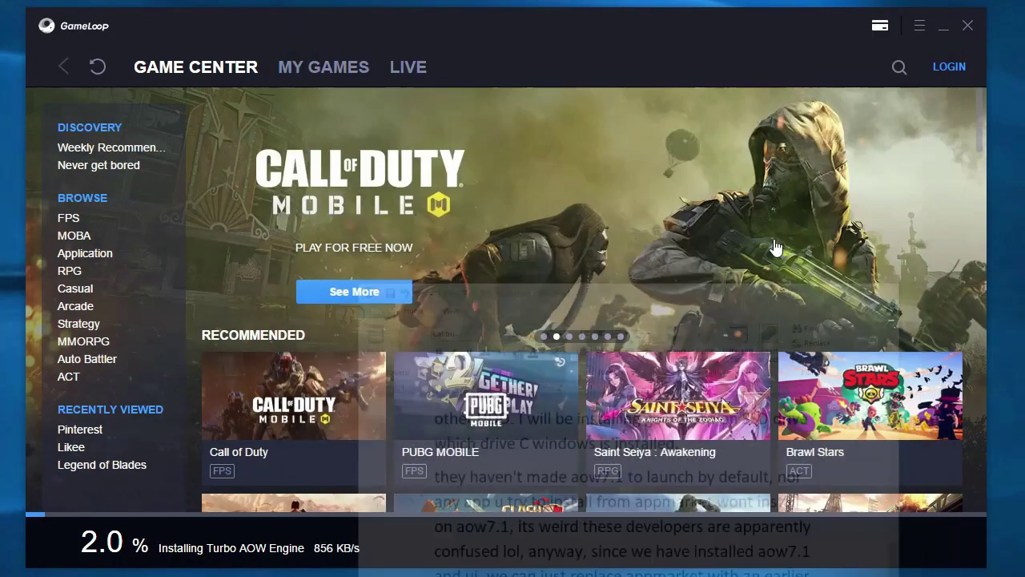
click(919, 27)
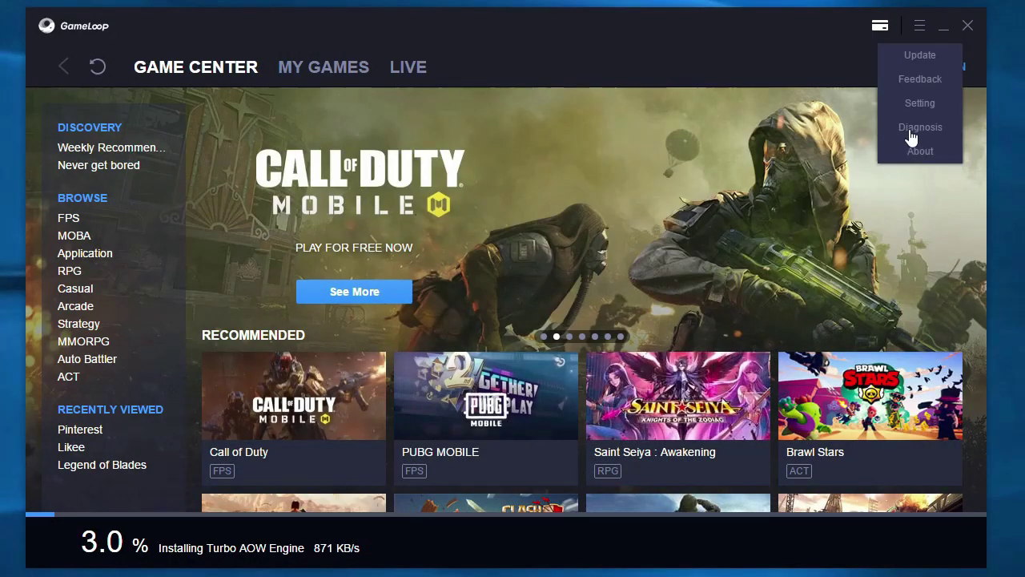
click(912, 130)
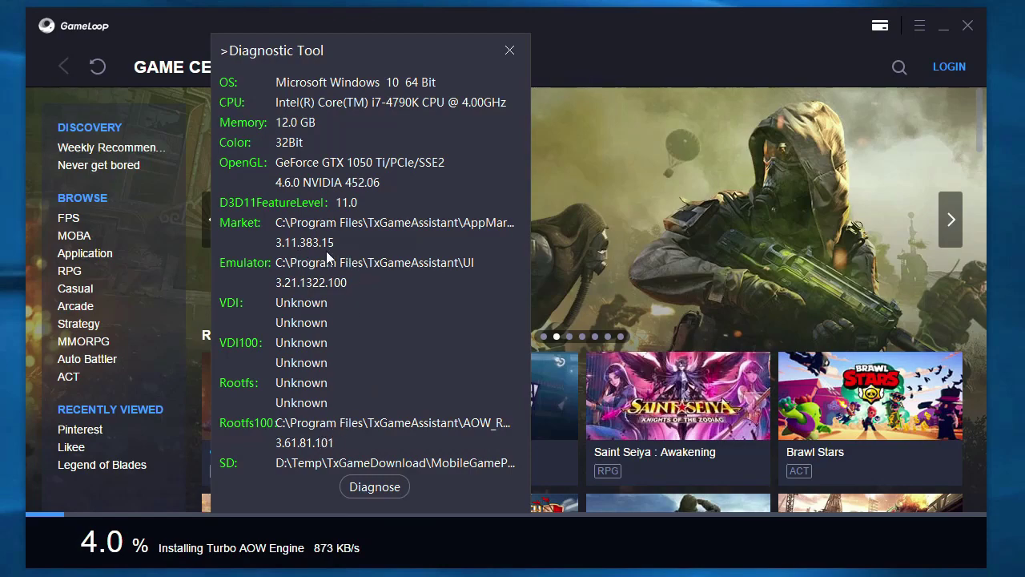
click(511, 50)
Switch to WordPad and continue the notes with ", now we got the version we wanted, lets wait a bit until".
key(alt+Tab)
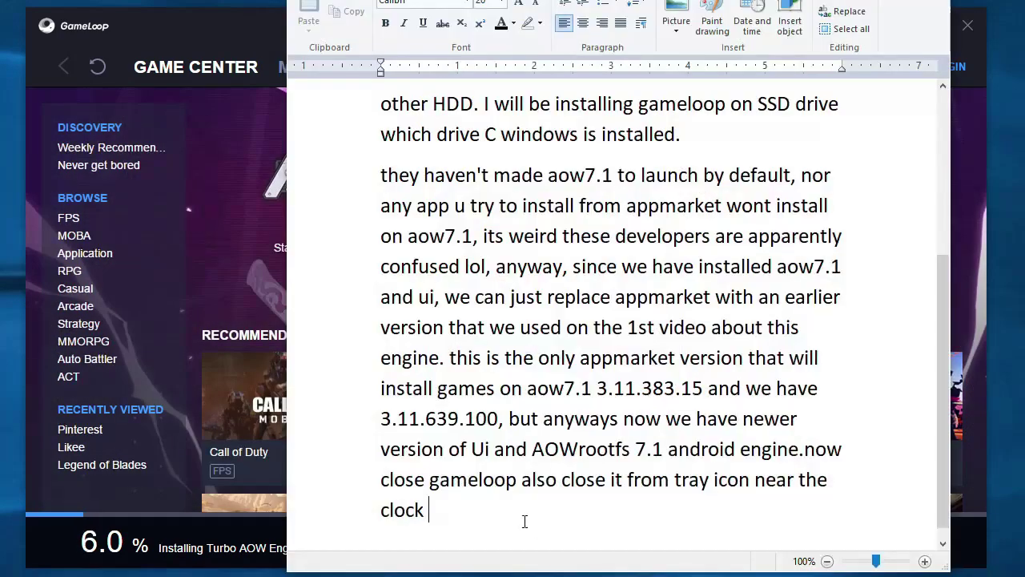
text(ow we got the v)
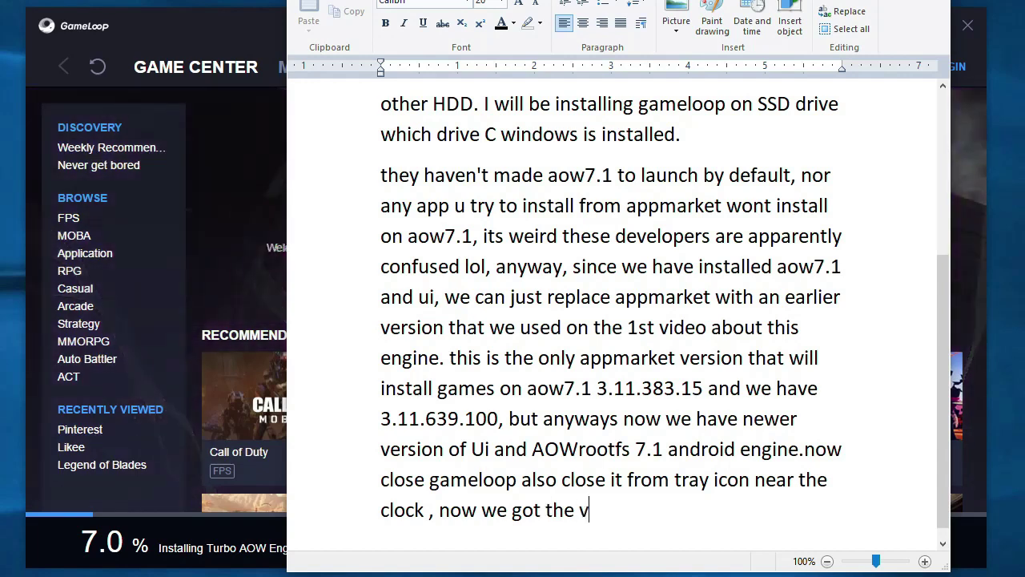
text(ersion we wanted, l)
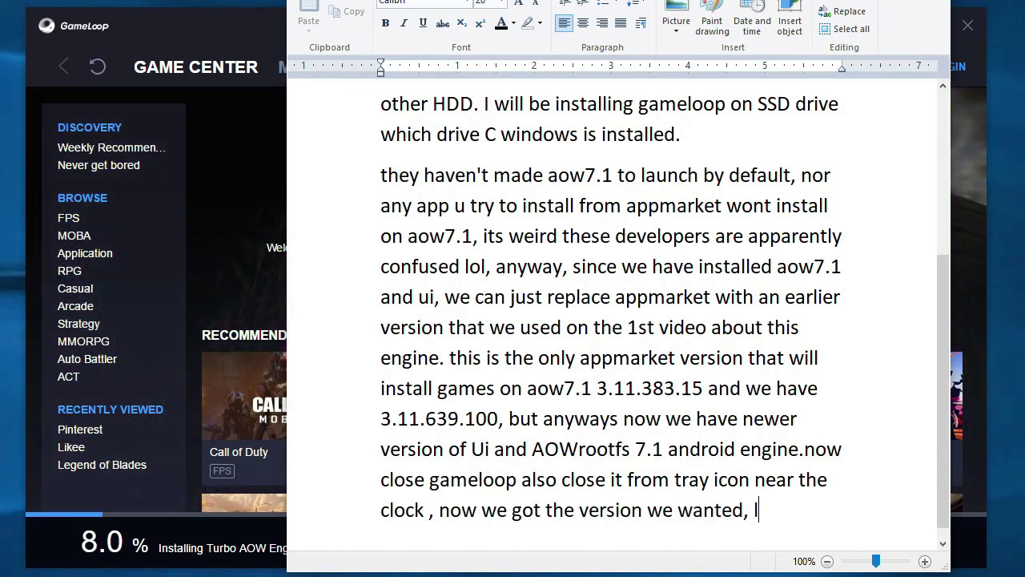
text(ets wait a bit unt)
text(il)
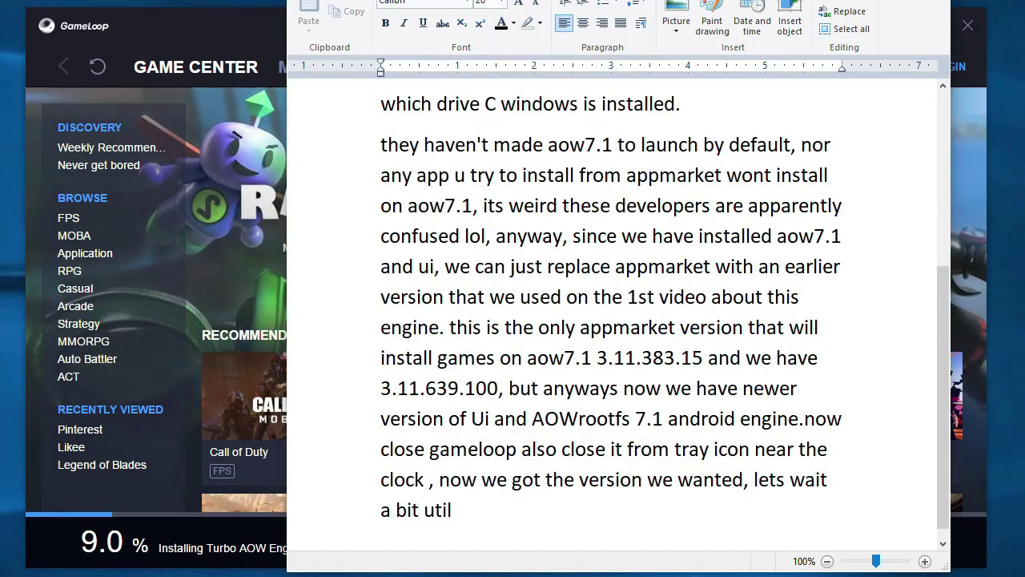
key(BackSpace)
key(BackSpace)
key(BackSpace)
text(ntil )
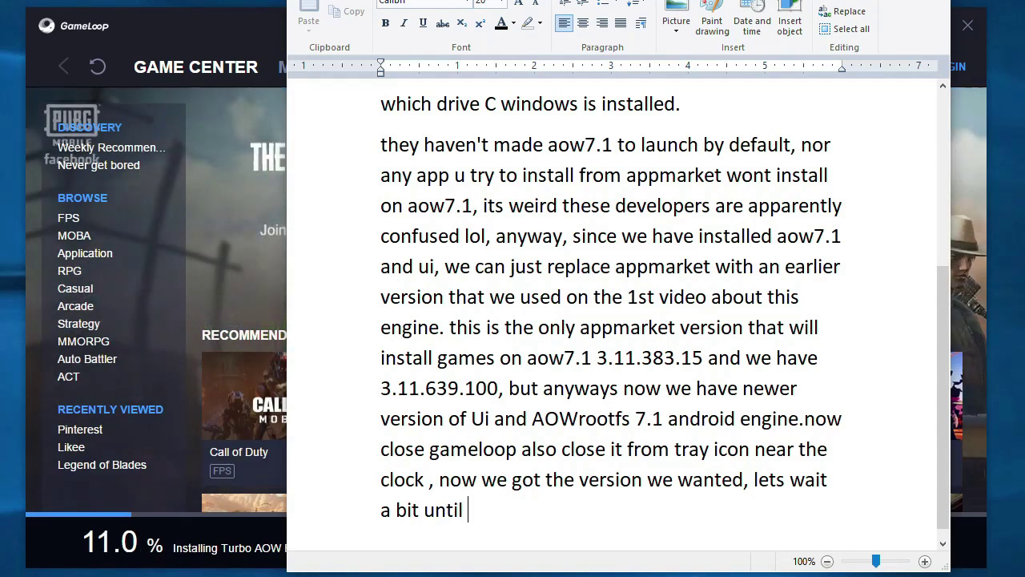
Continue the note with "gameloop installs aow engine 4.4 android version, as this market version detects aow4.4 as primary,".
text(gameloop inst)
text(alls )
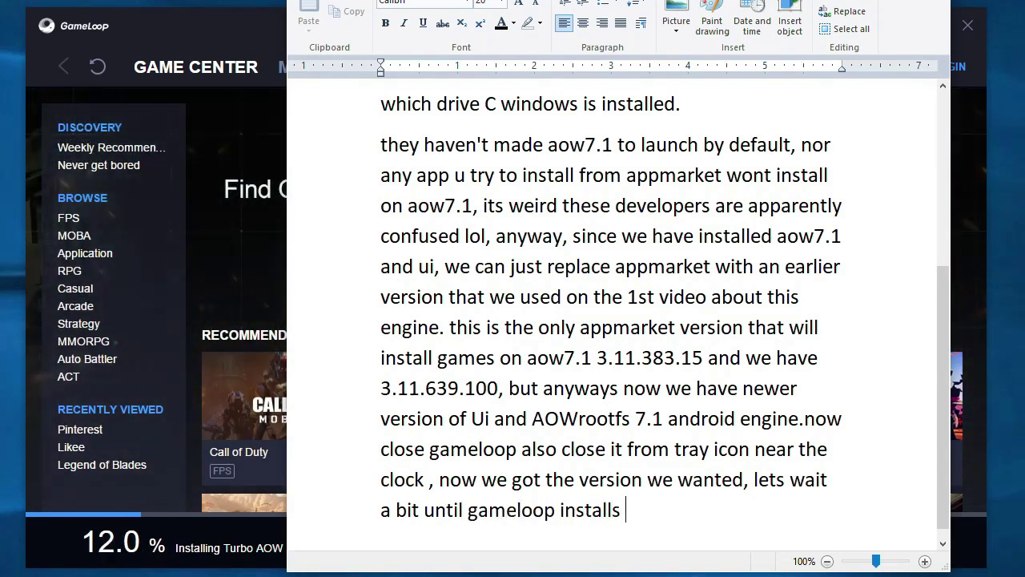
text(aow engine 4.4 )
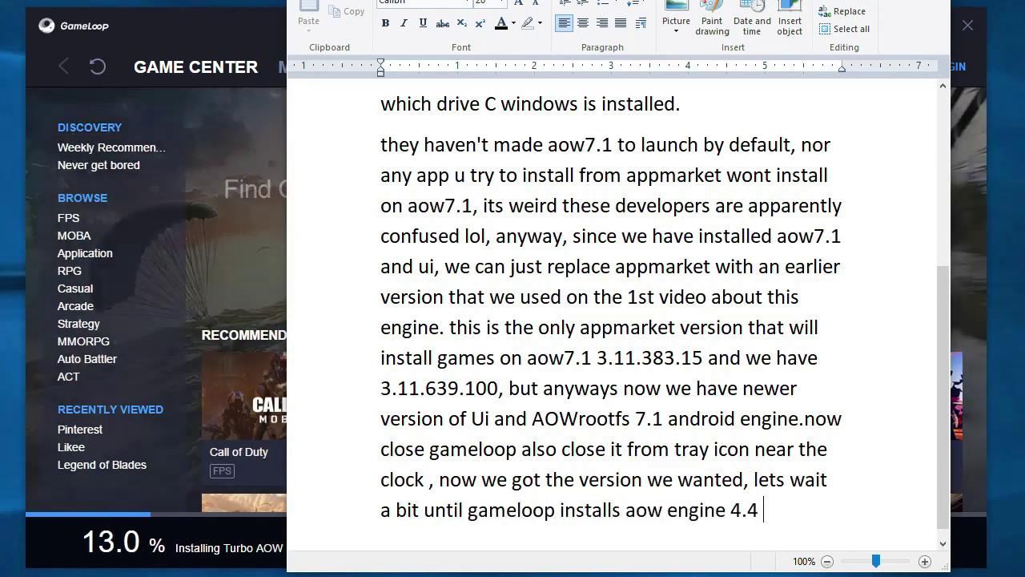
text(android version, as )
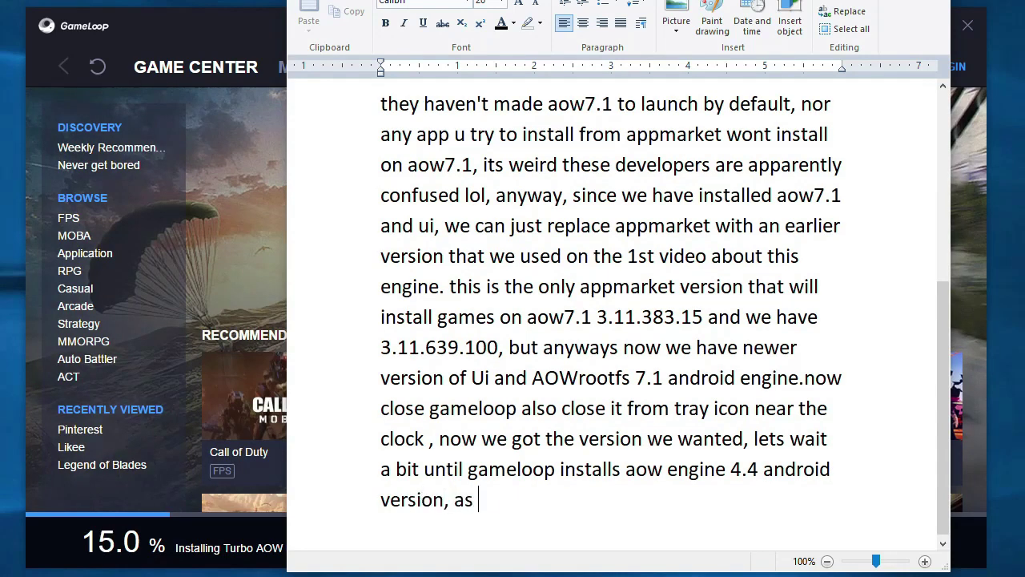
text(this market version )
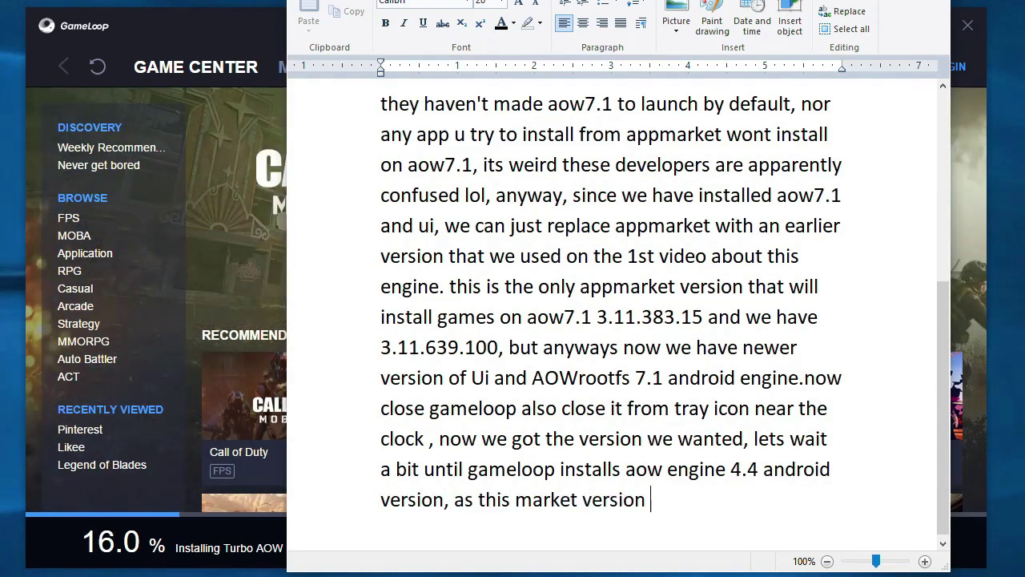
text(detects)
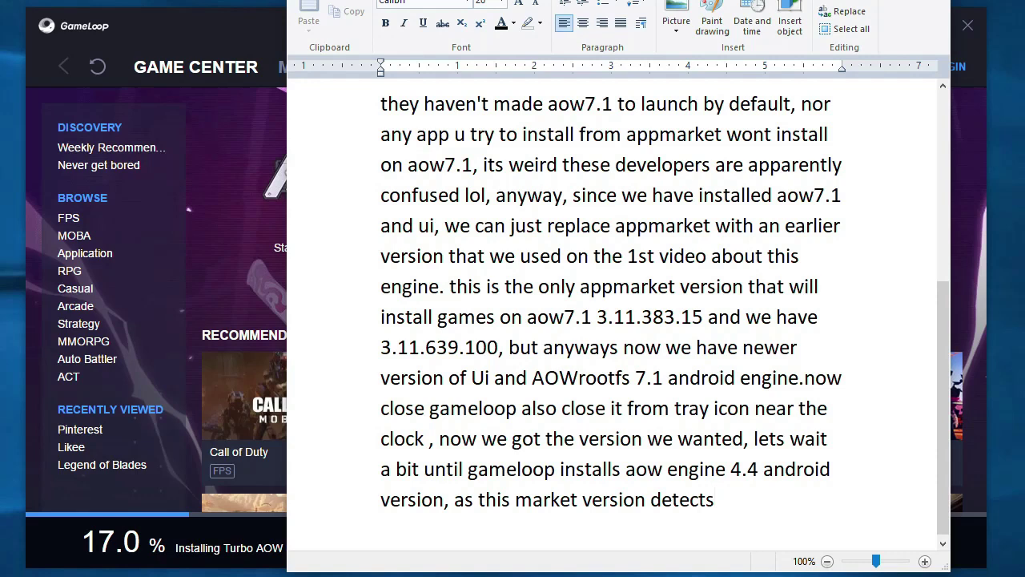
text( aow4.4 as primary,)
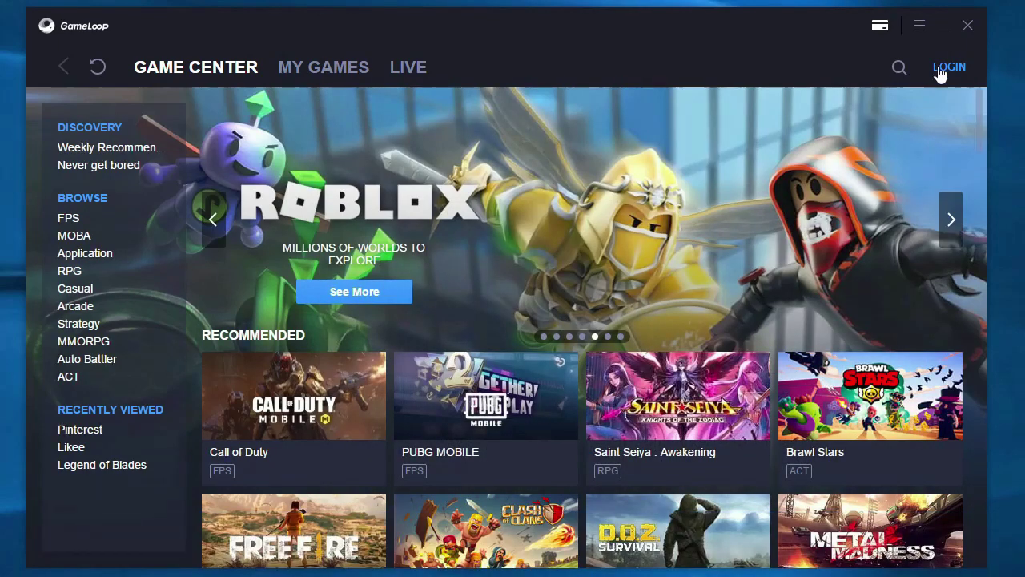
Open GameLoop's Diagnostic Tool and check the installed Market, Rootfs and Rootfs100 versions.
click(919, 26)
click(910, 128)
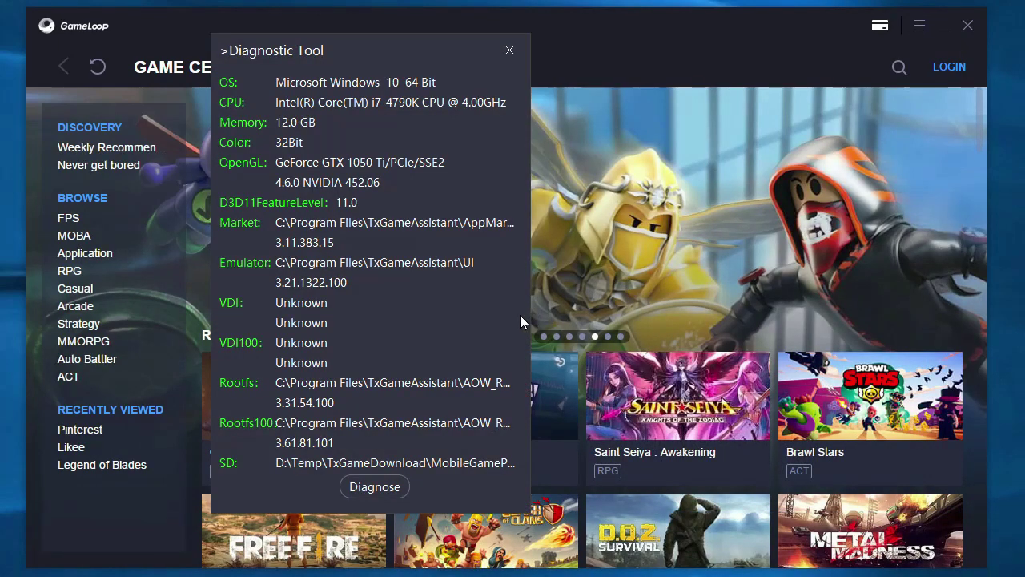
Close the Diagnostic Tool and continue the WordPad notes with "alright now we want to know which games of appmarket are dedicated for aow7.1".
drag(466, 319, 324, 364)
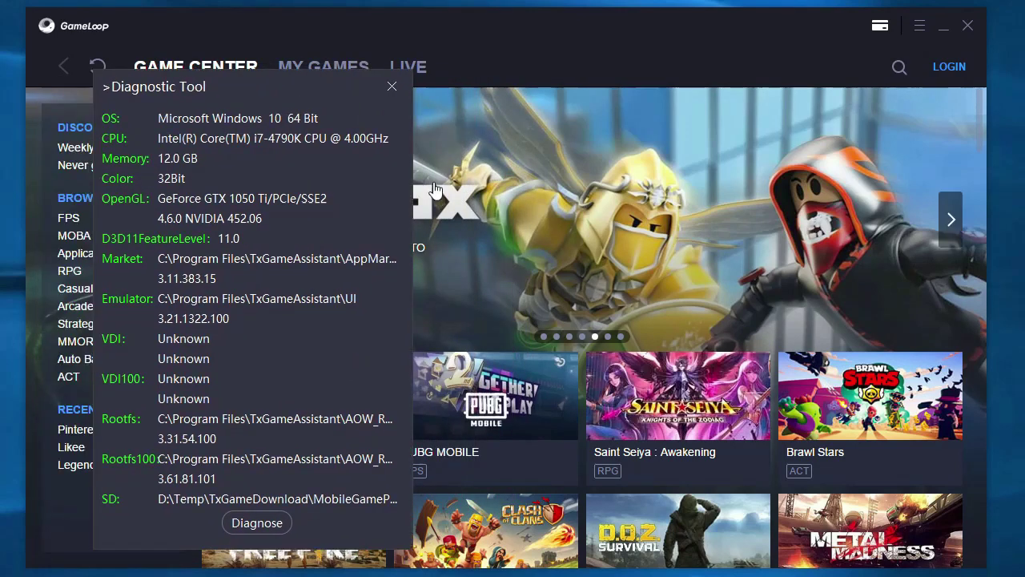
click(392, 89)
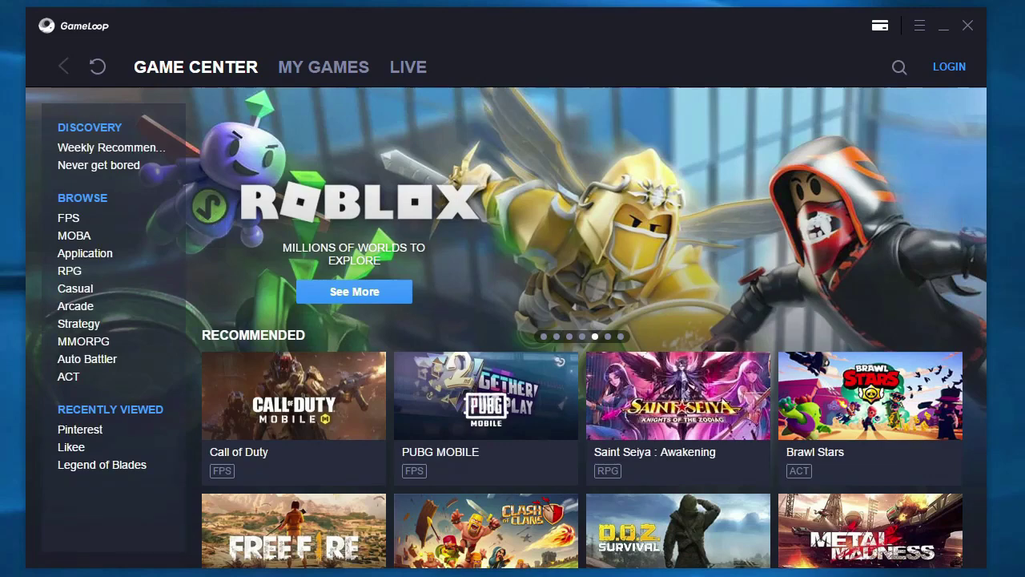
click(683, 571)
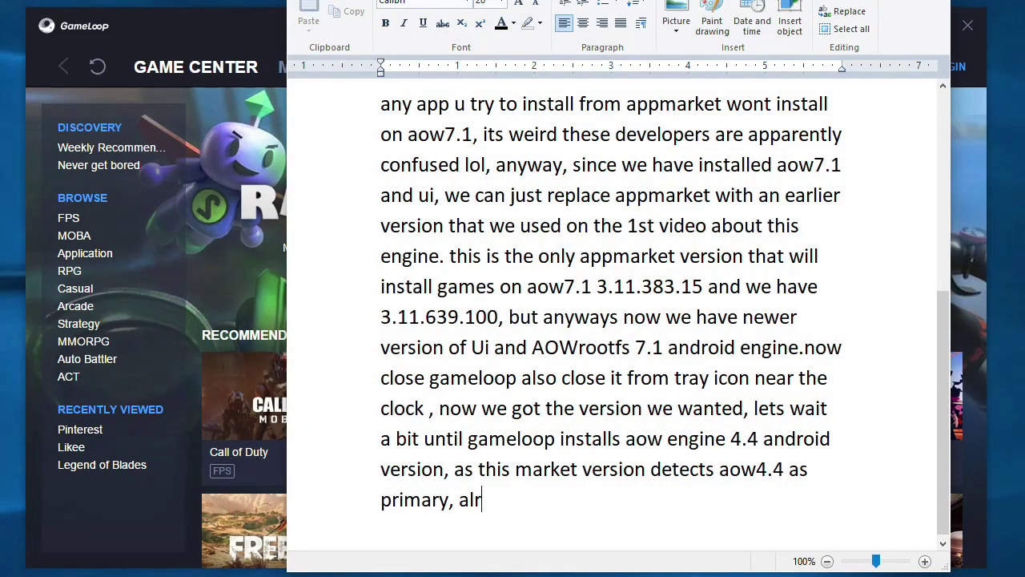
text(ight now we wan)
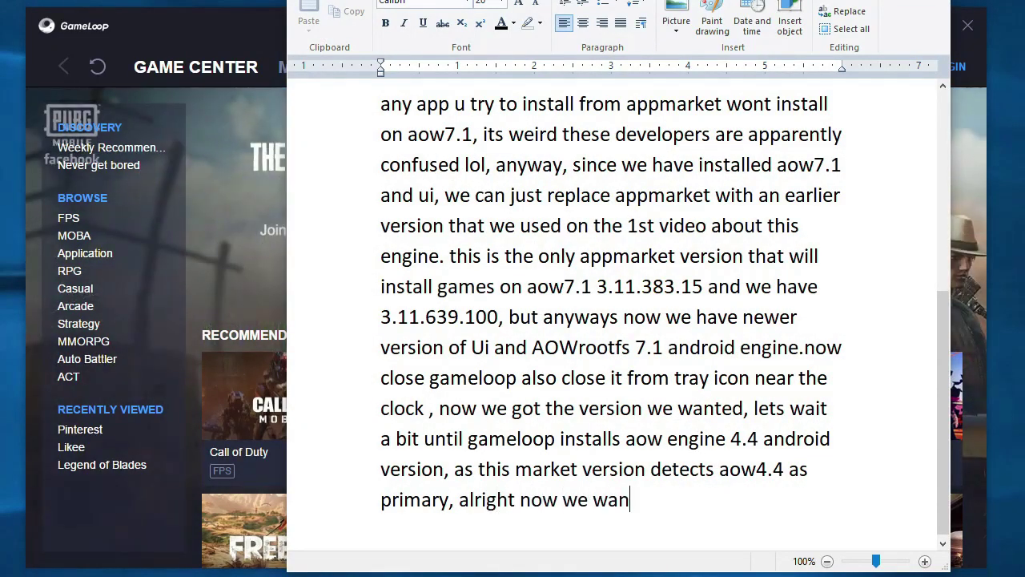
text(t to know which)
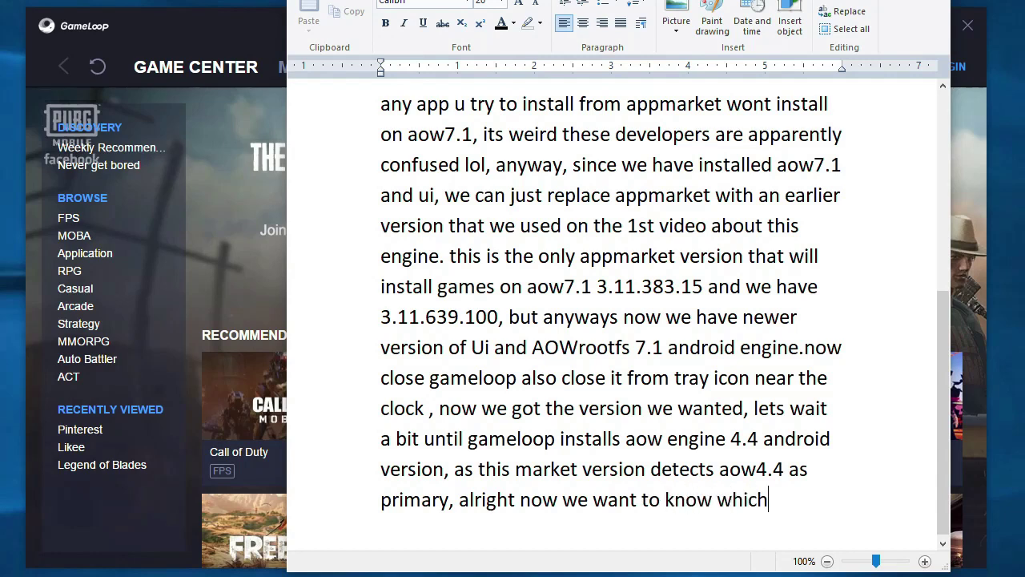
text( games of appma)
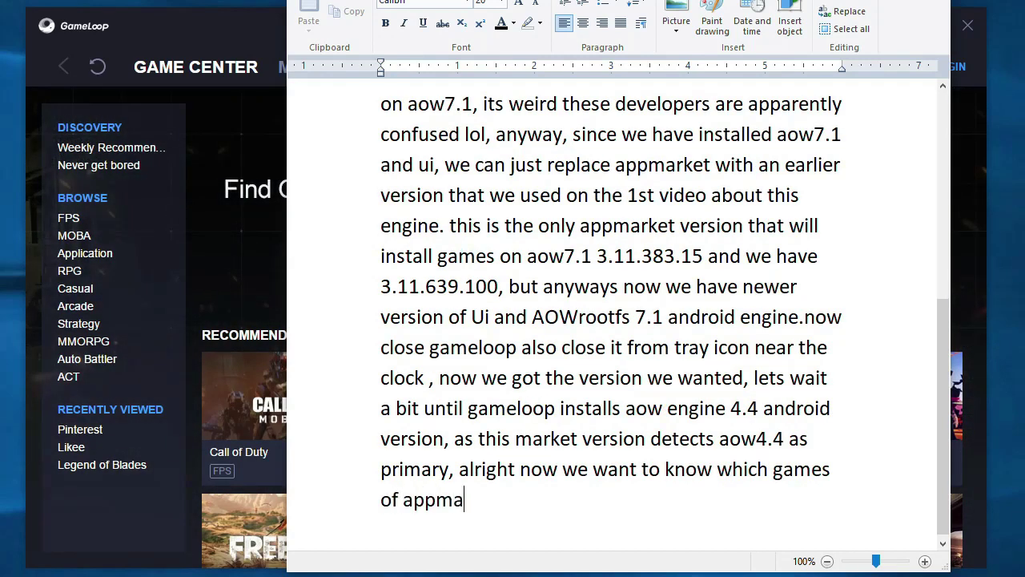
text(rket are dedicated for aow7.1)
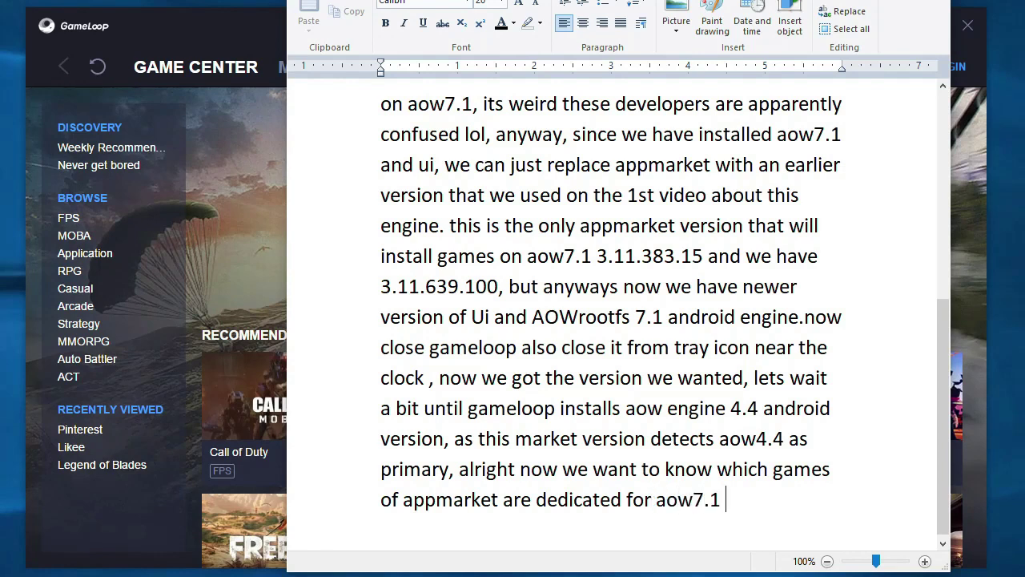
Continue the note with "bcoz we need 1 game at least to be installed on aow7.1 to be able to launch it.".
text( bcoz we need 1 )
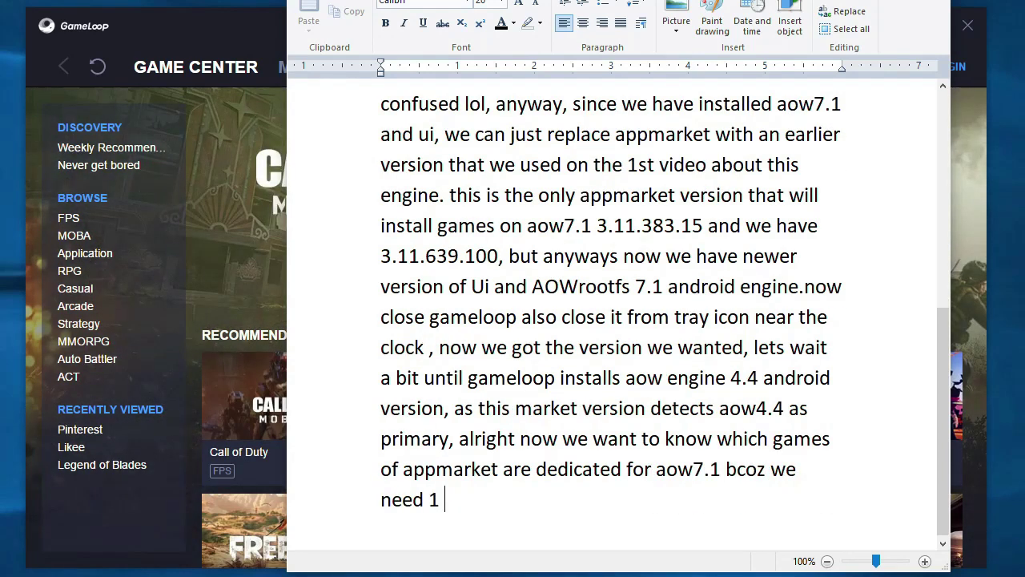
text(game at least)
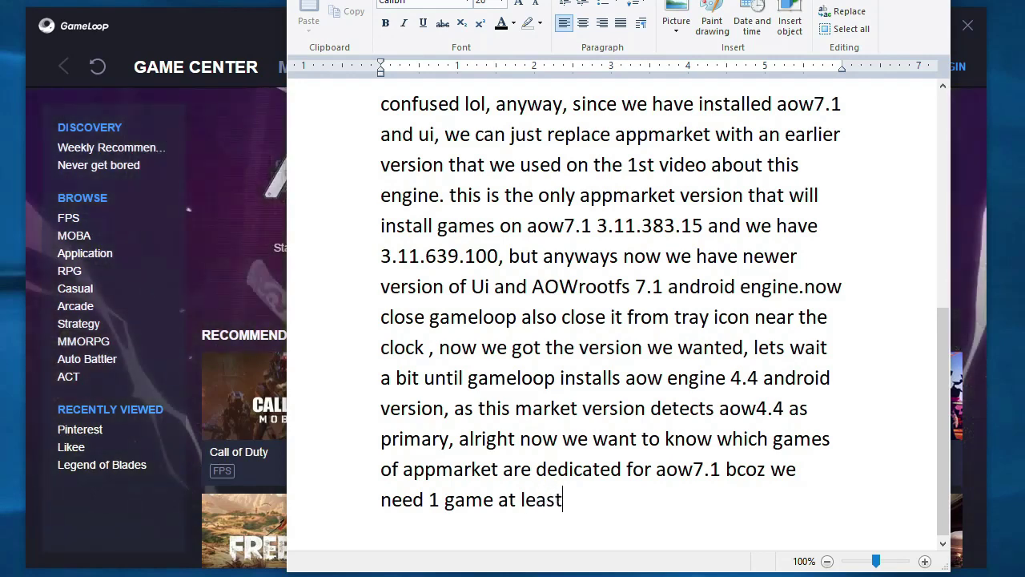
text( to be installed )
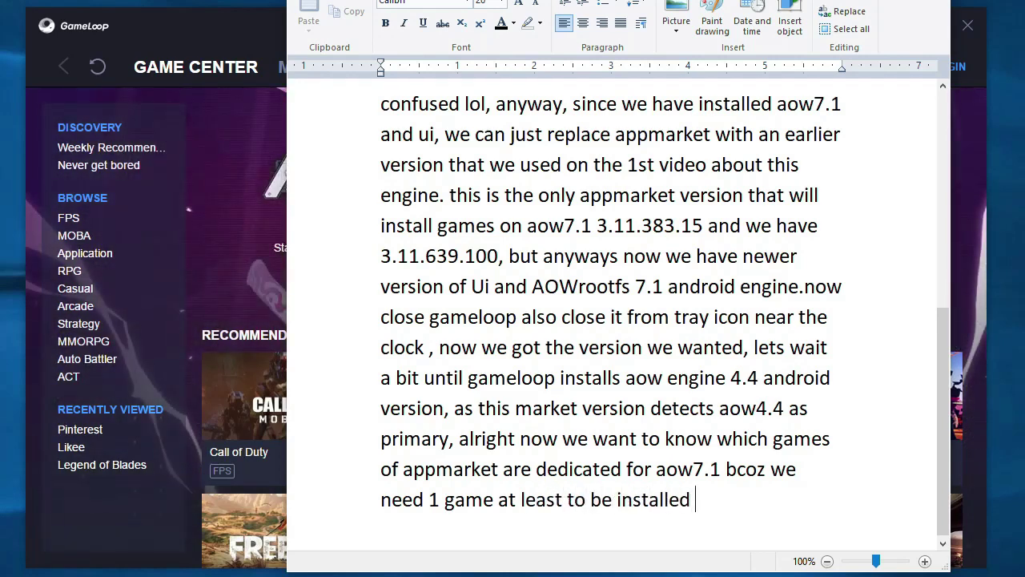
text(on aow7.1)
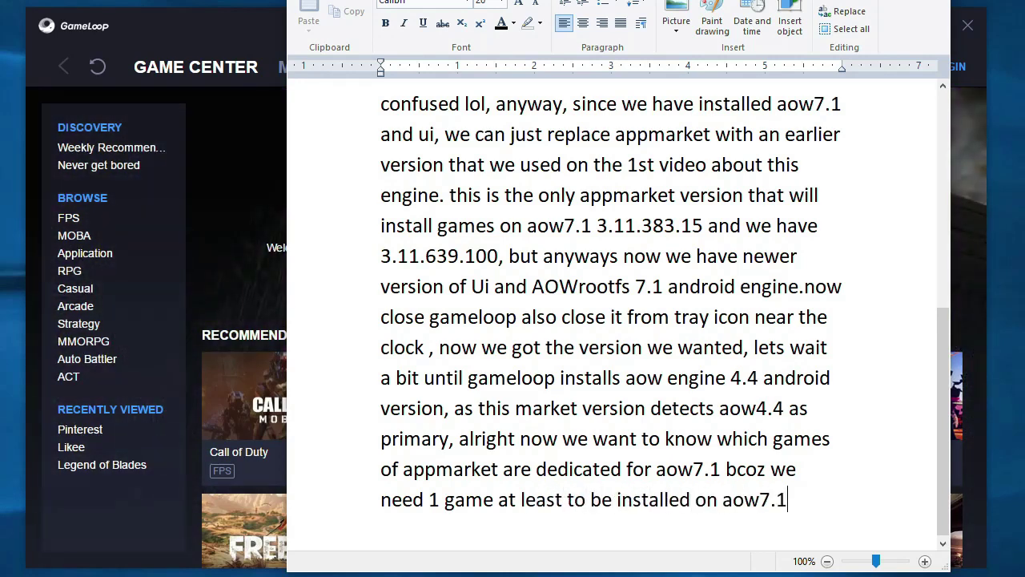
text( to be able to launch it.)
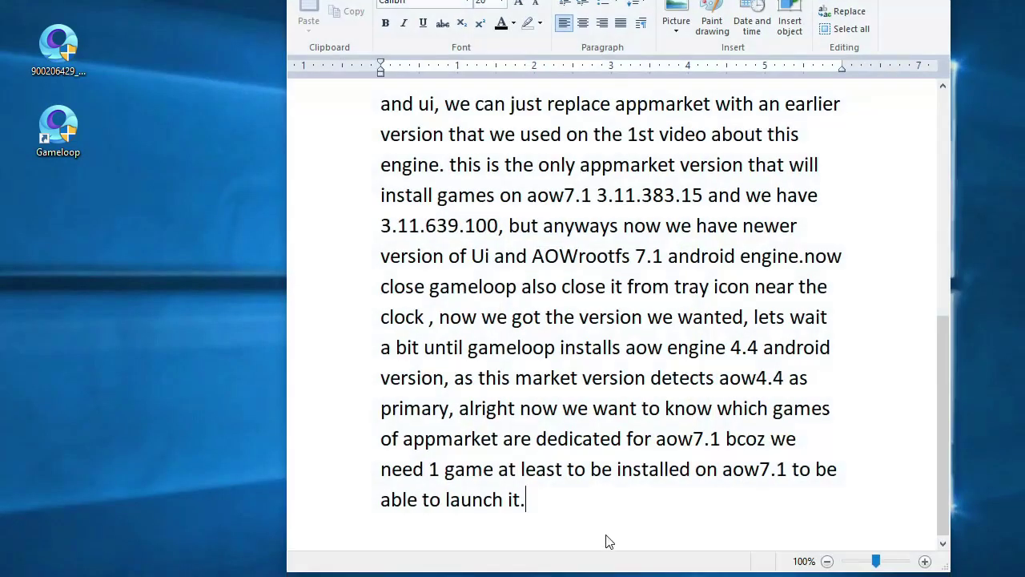
Add "todo that open appmarket folder location" to the end of the note.
text(todo that open )
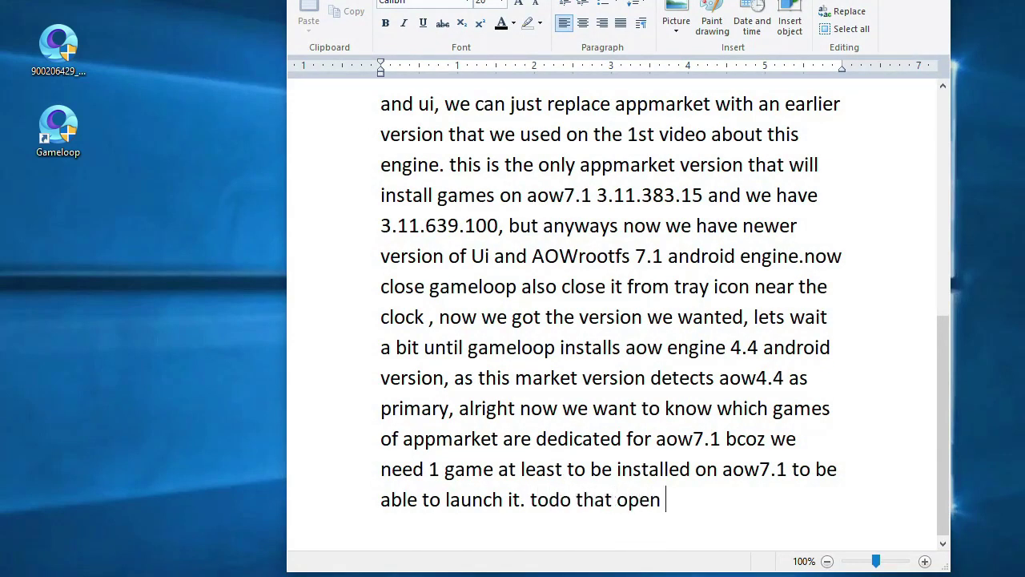
text(appmarket )
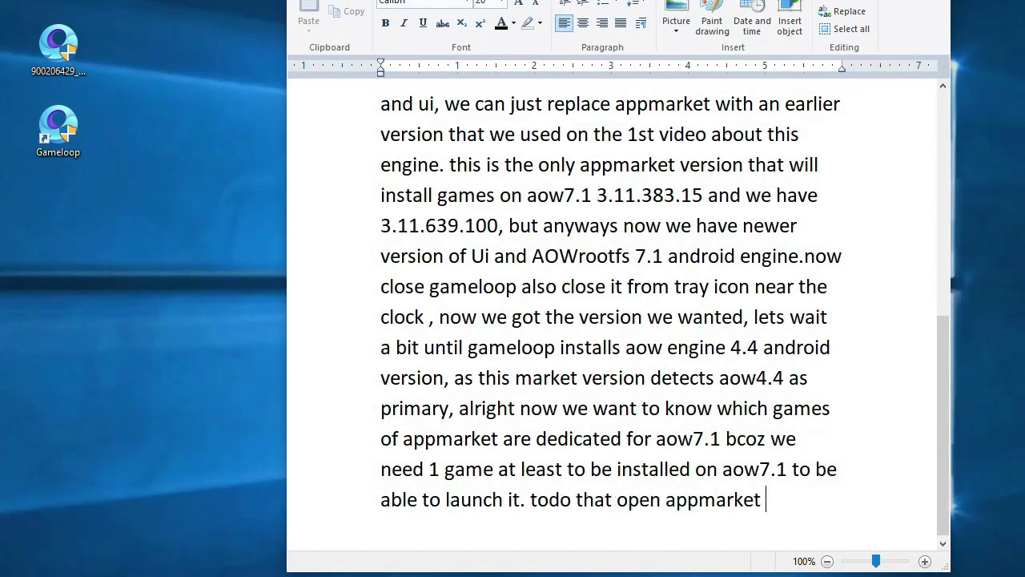
text(folder location)
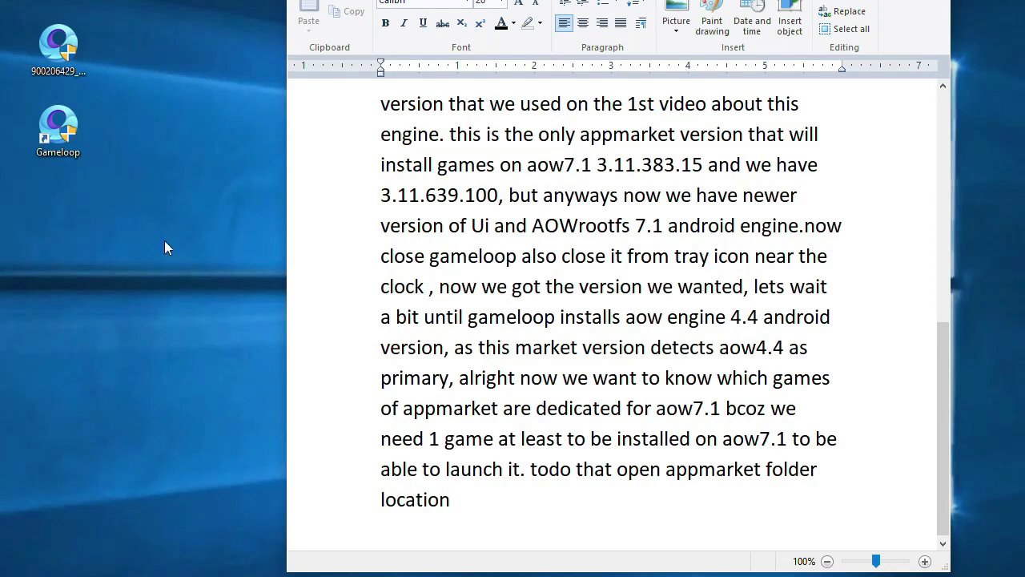
Open the file location of the Gameloop desktop shortcut and select the AowGame XML document in the AppMarket folder.
click(55, 134)
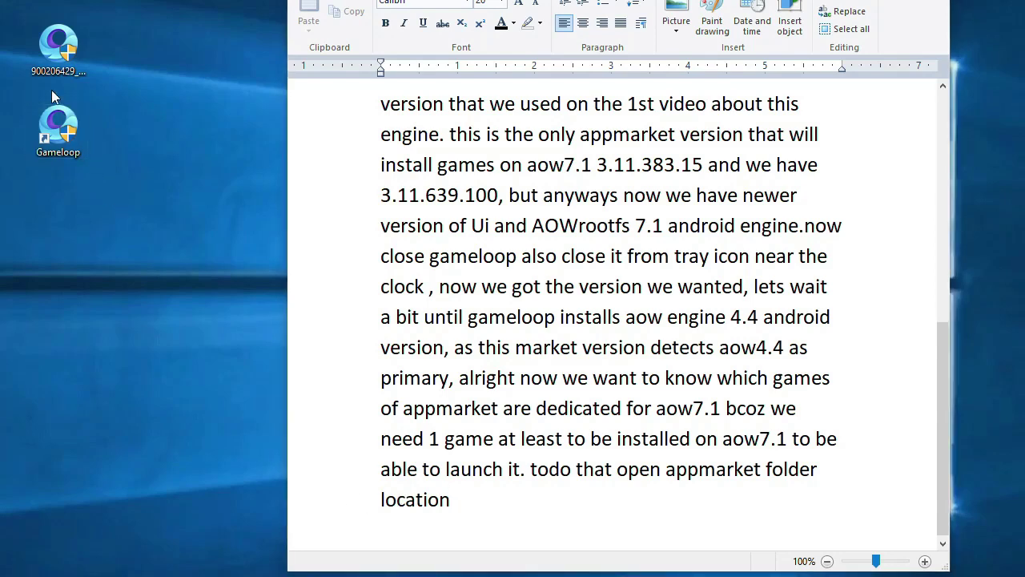
right_click(53, 140)
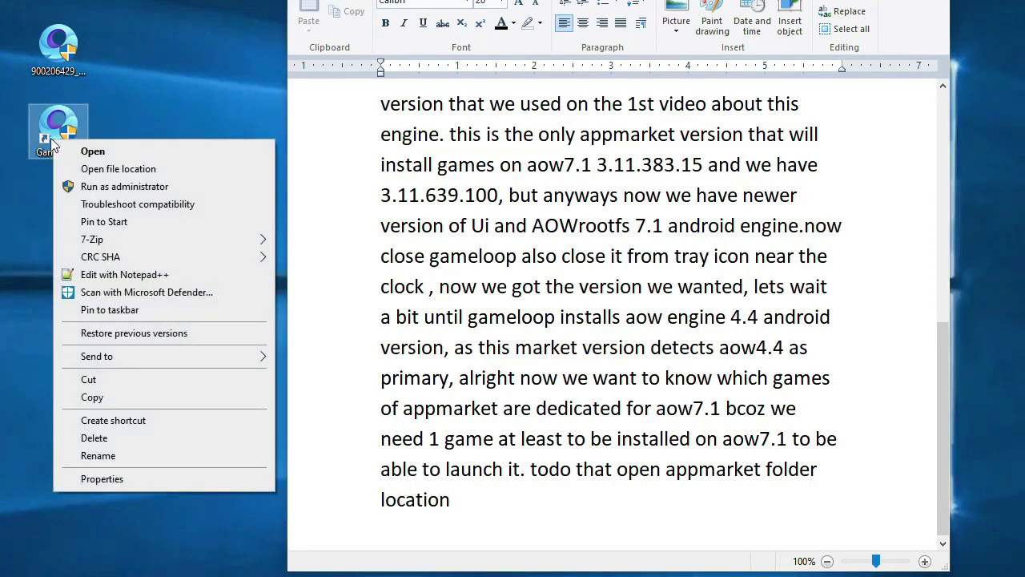
click(124, 169)
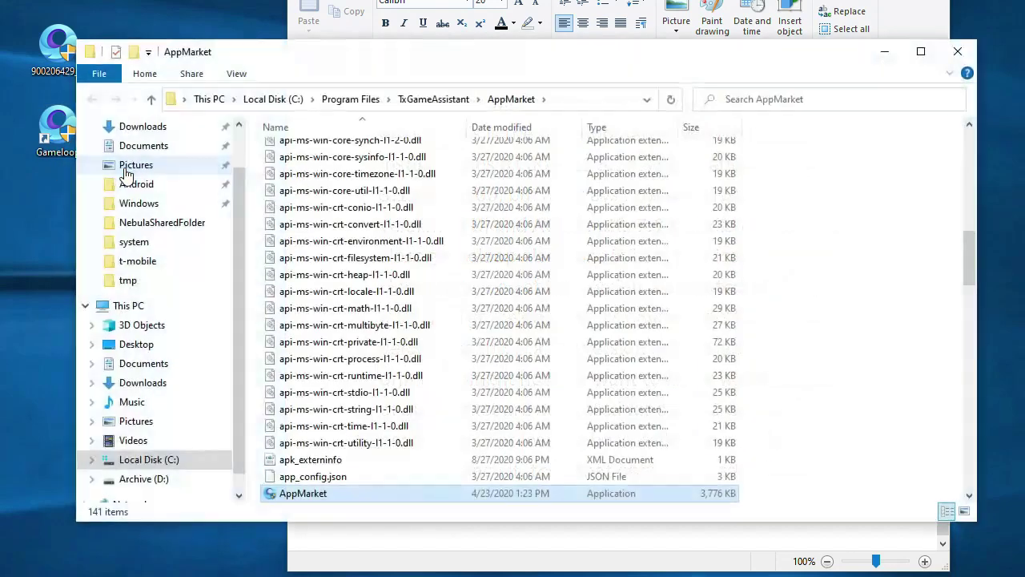
scroll(359, 361, up, 15)
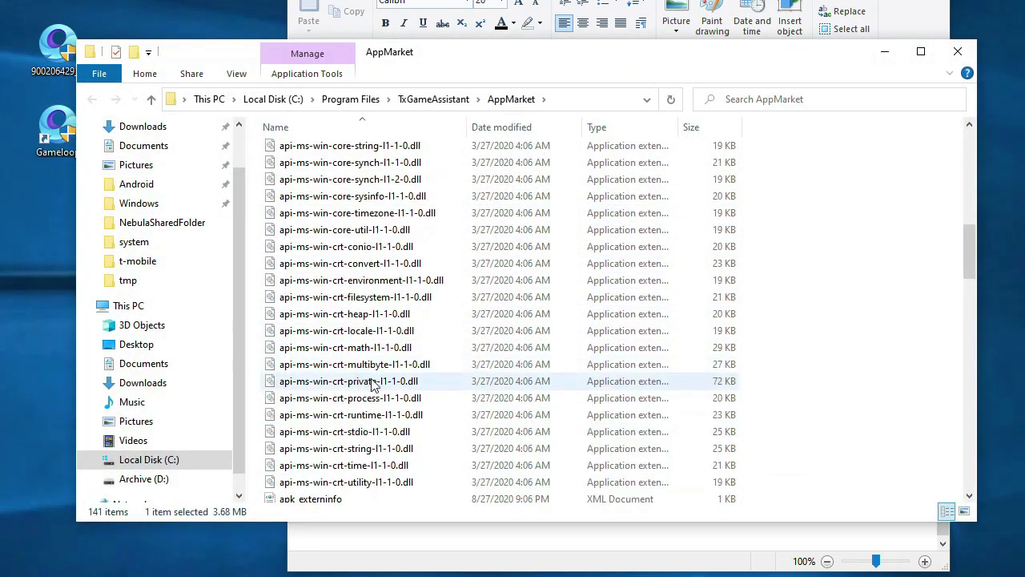
click(339, 422)
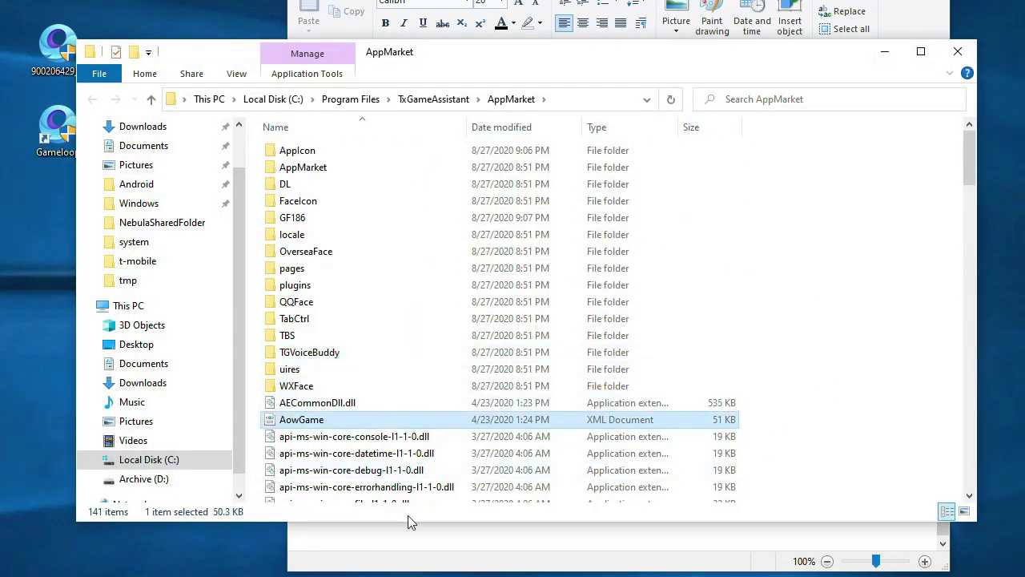
right_click(318, 419)
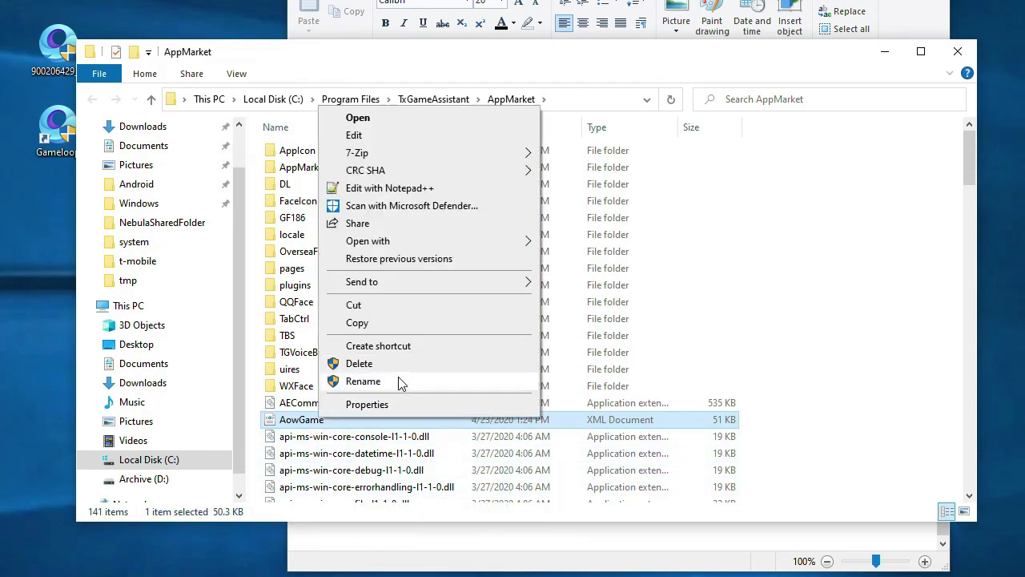
click(363, 381)
Switch back to WordPad and continue the note with ", open AowGame on any text editor and search for aow".
click(623, 511)
click(610, 544)
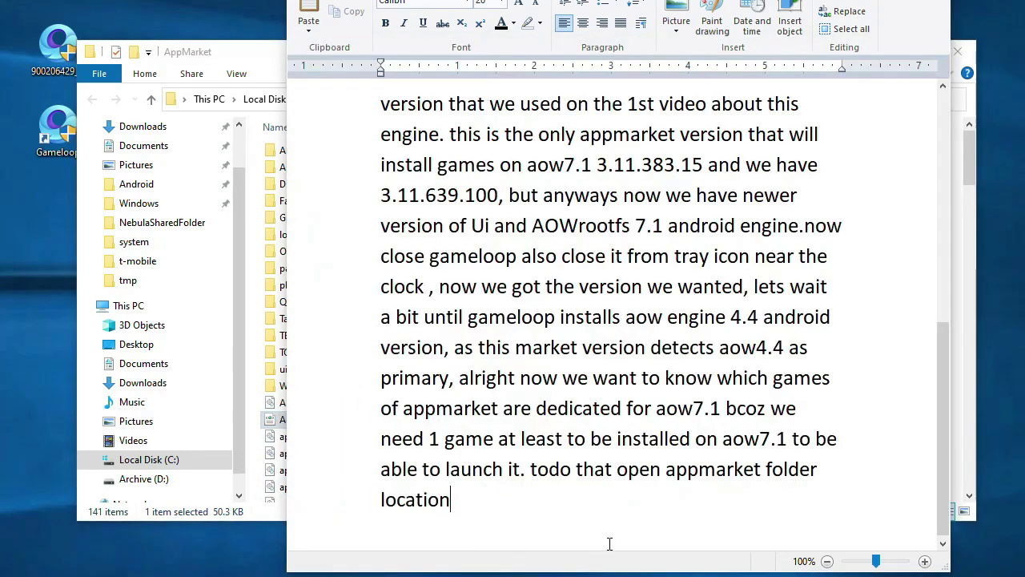
text(open)
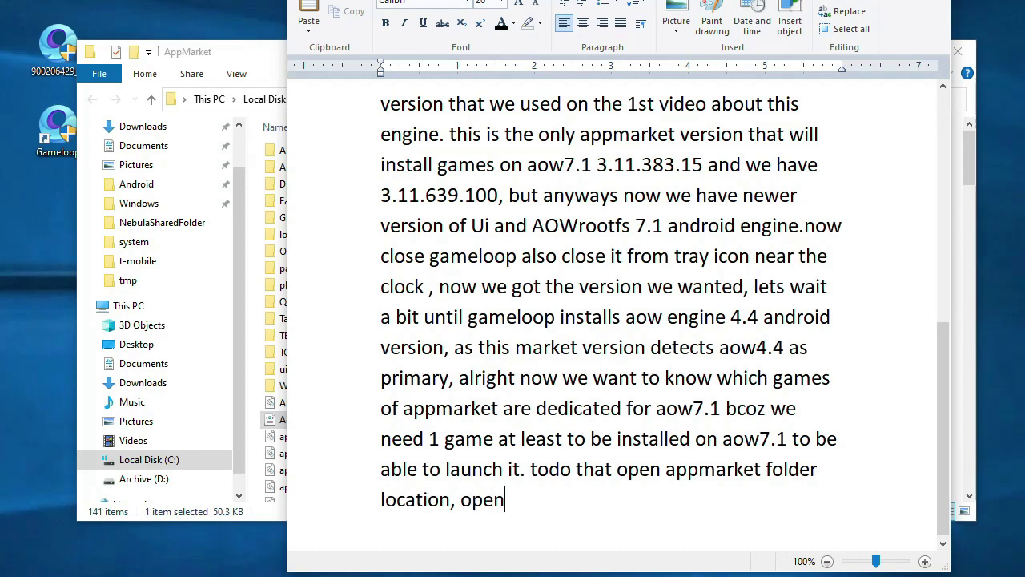
text( AowGame on an)
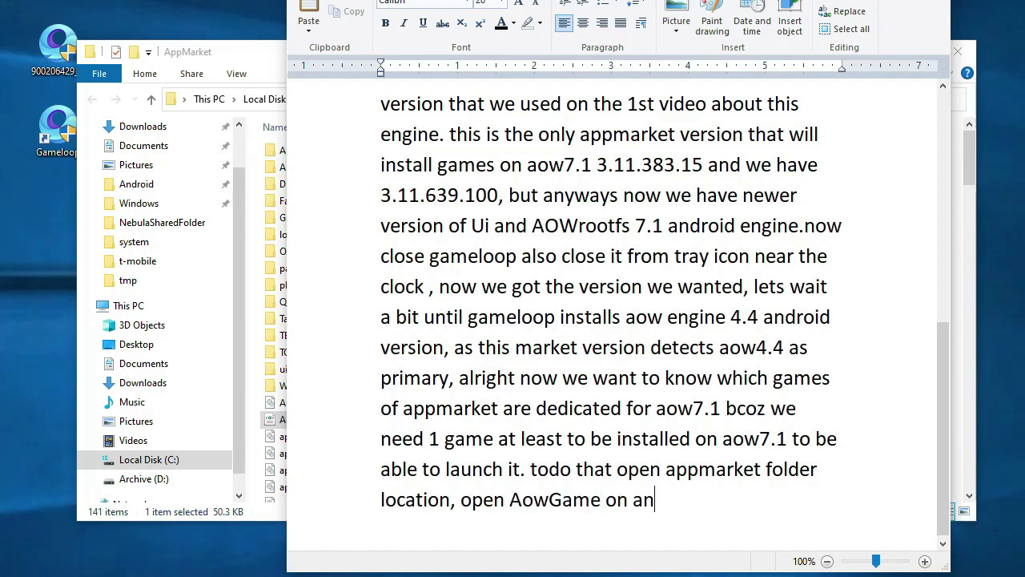
text(y text editor)
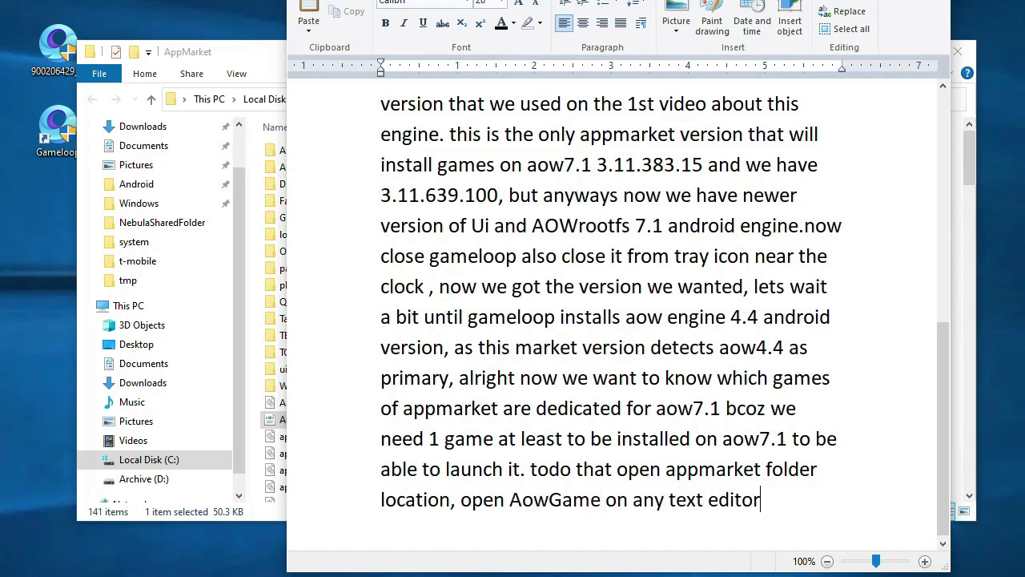
text( and)
text( search)
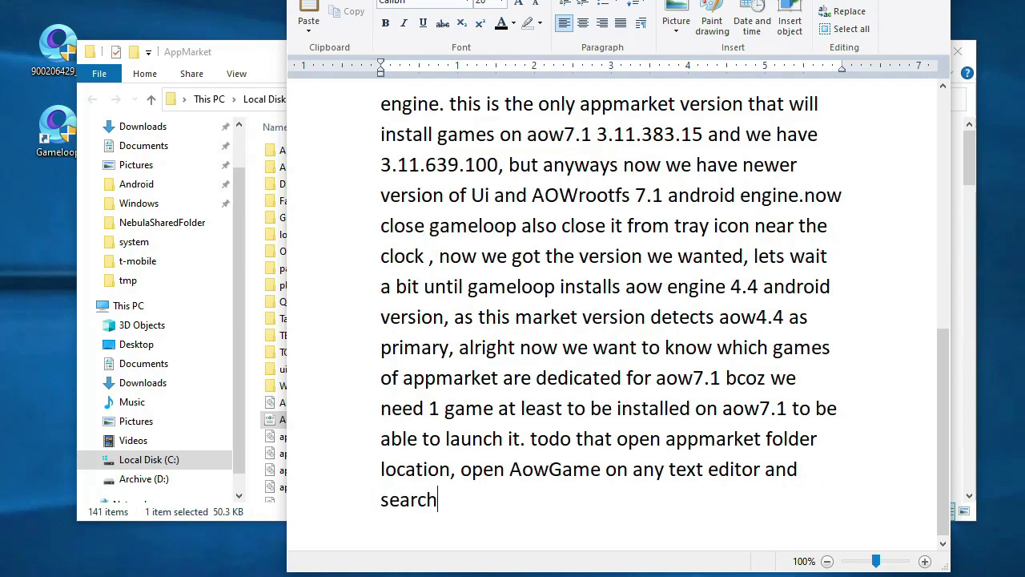
text( for aow)
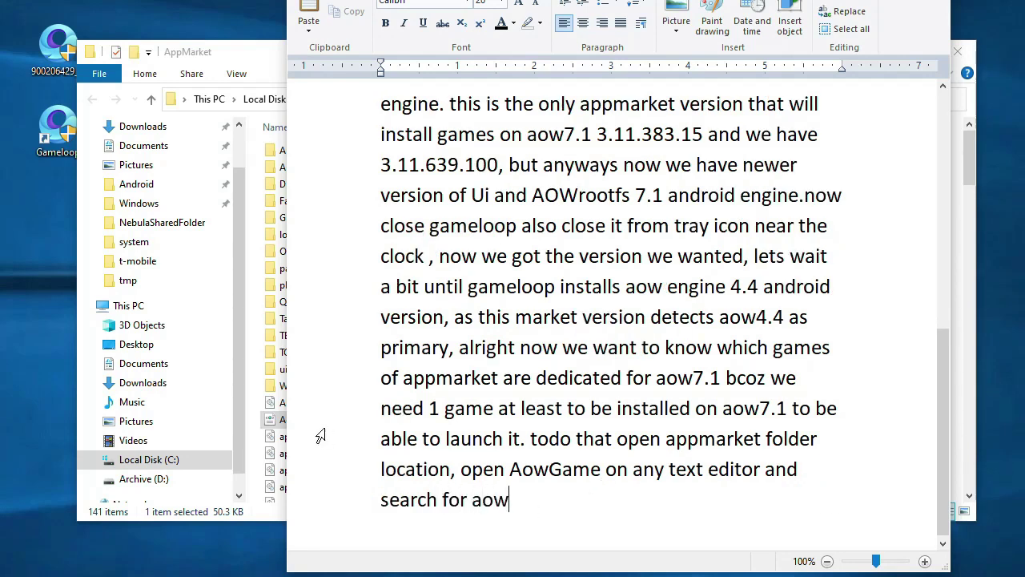
Switch to the AppMarket folder and open the AowGame XML document in Notepad++.
click(281, 420)
right_click(281, 421)
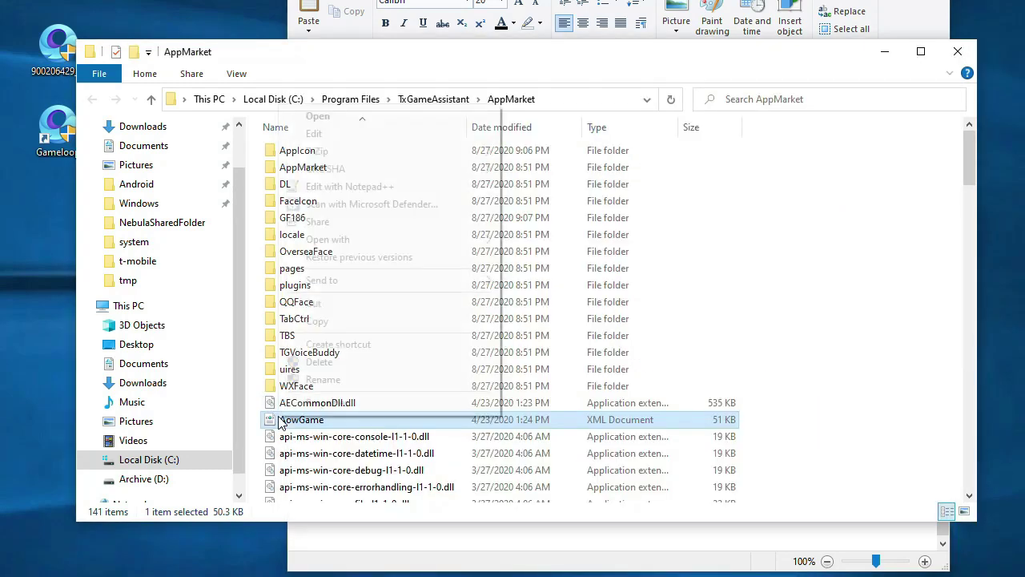
click(346, 189)
click(430, 342)
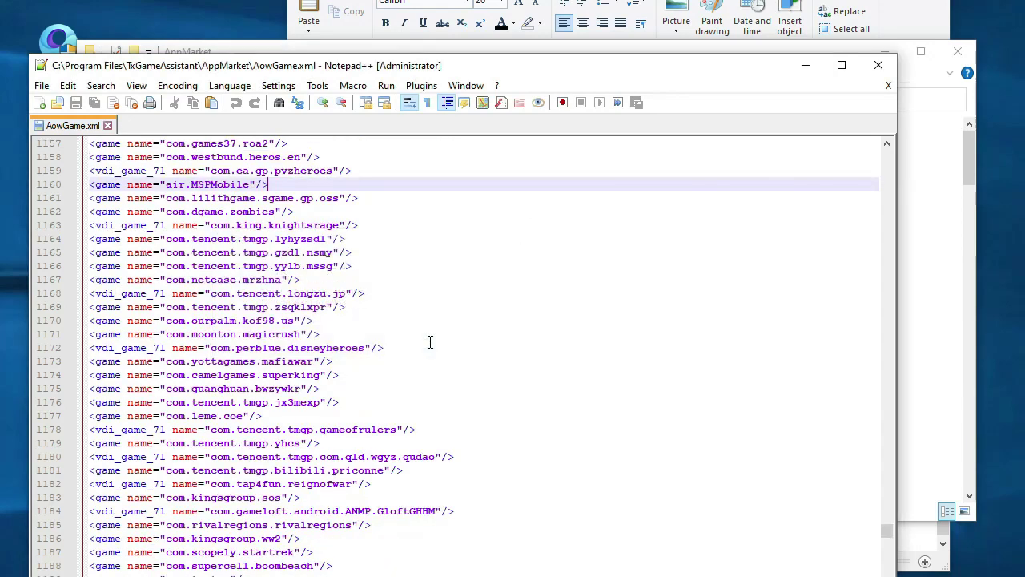
click(422, 311)
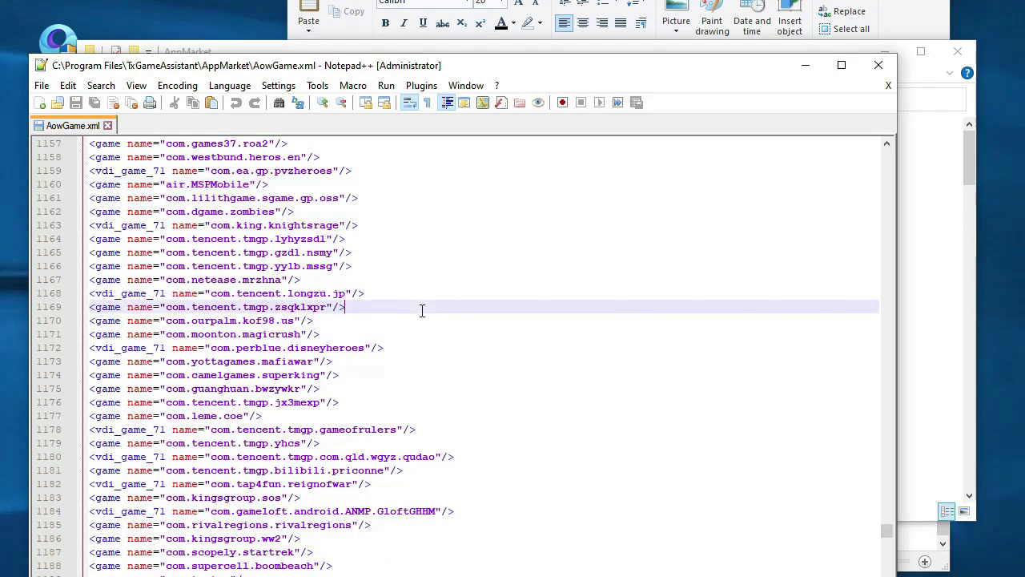
key(ctrl+f)
drag(693, 232, 422, 232)
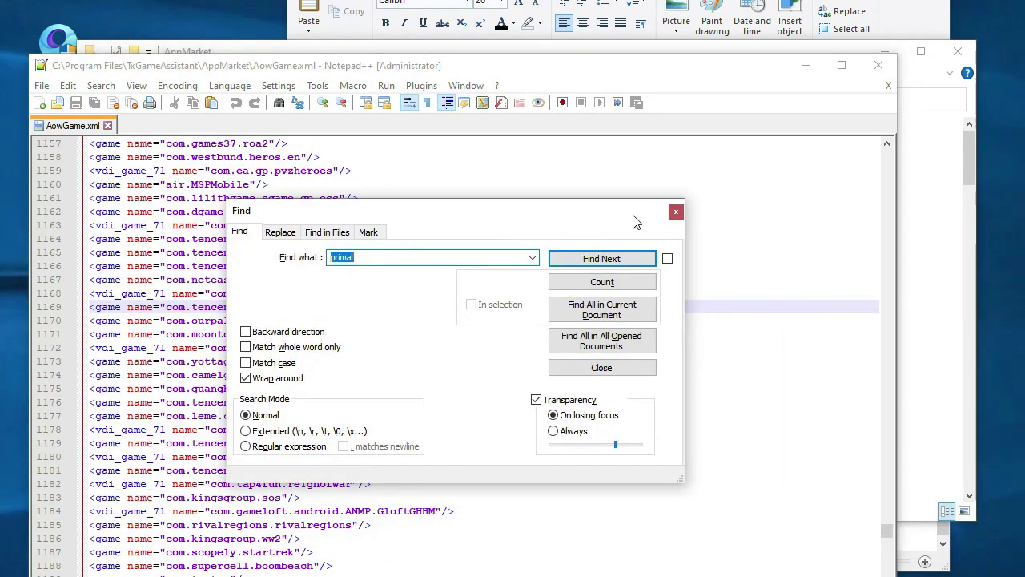
key(Escape)
Search AowGame.xml for "aow_game_71" to locate the games dedicated to the AOW 7.1 engine.
click(45, 89)
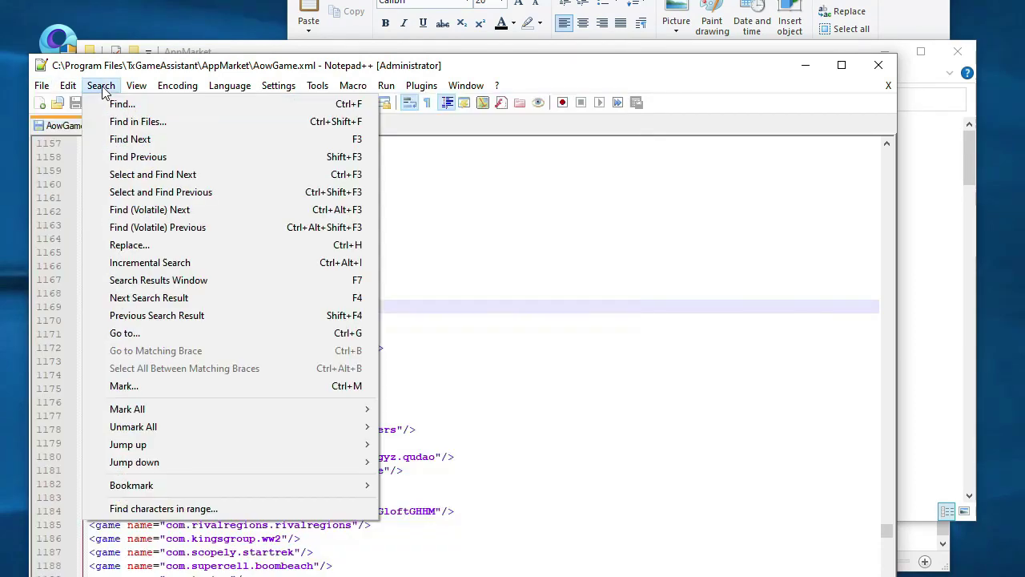
click(101, 89)
click(101, 90)
click(121, 104)
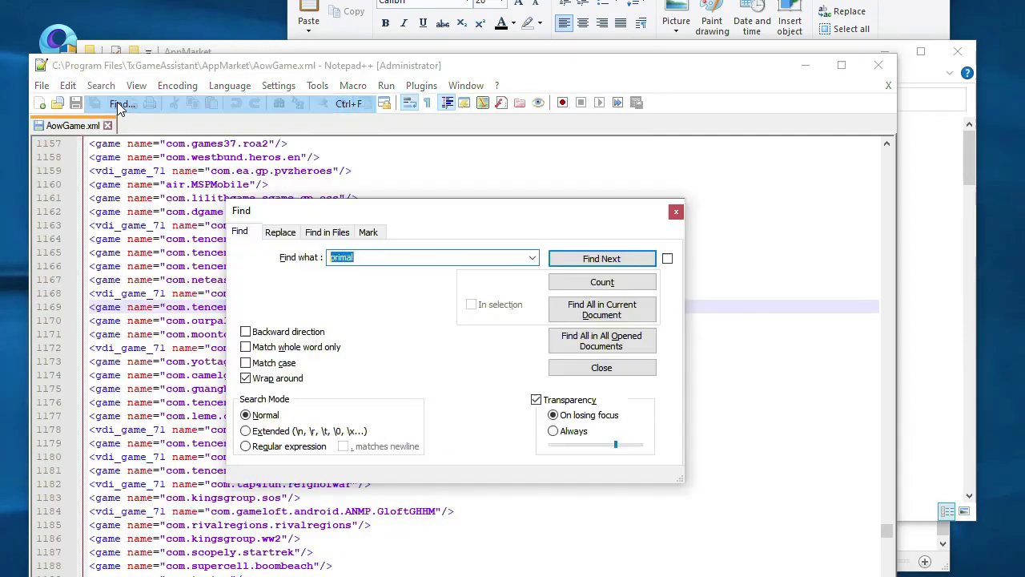
click(413, 257)
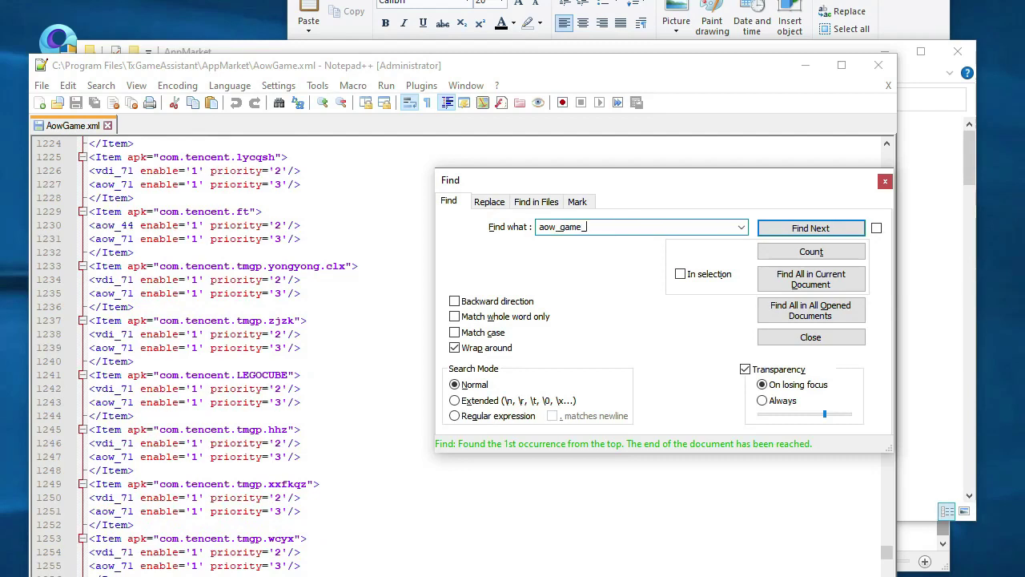
click(781, 231)
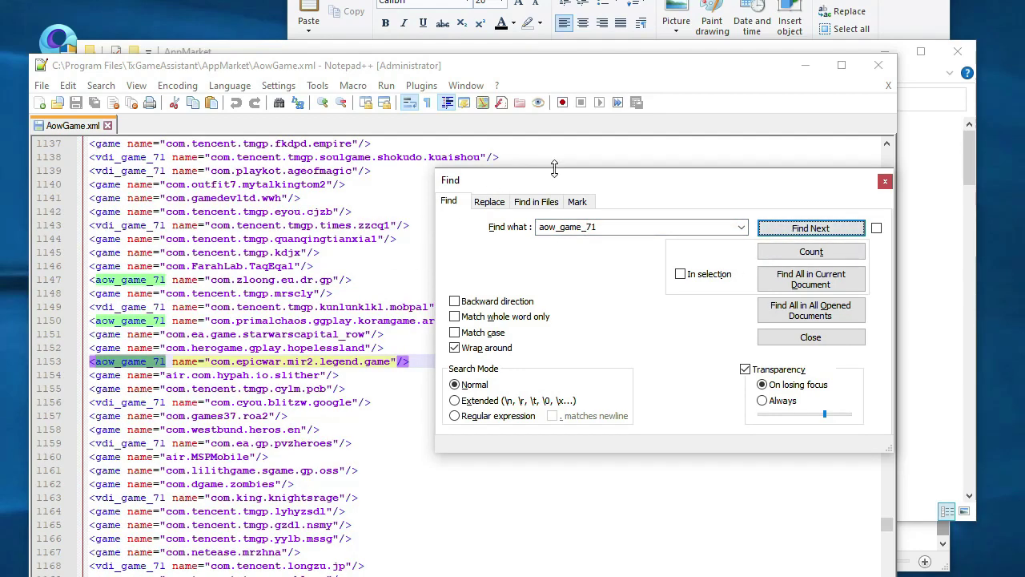
Move the search dialog aside and copy the package name com.epicwar.mir2.legend.game from its aow_game_71 entry on line 1153.
drag(554, 169, 716, 162)
scroll(343, 374, up, 1)
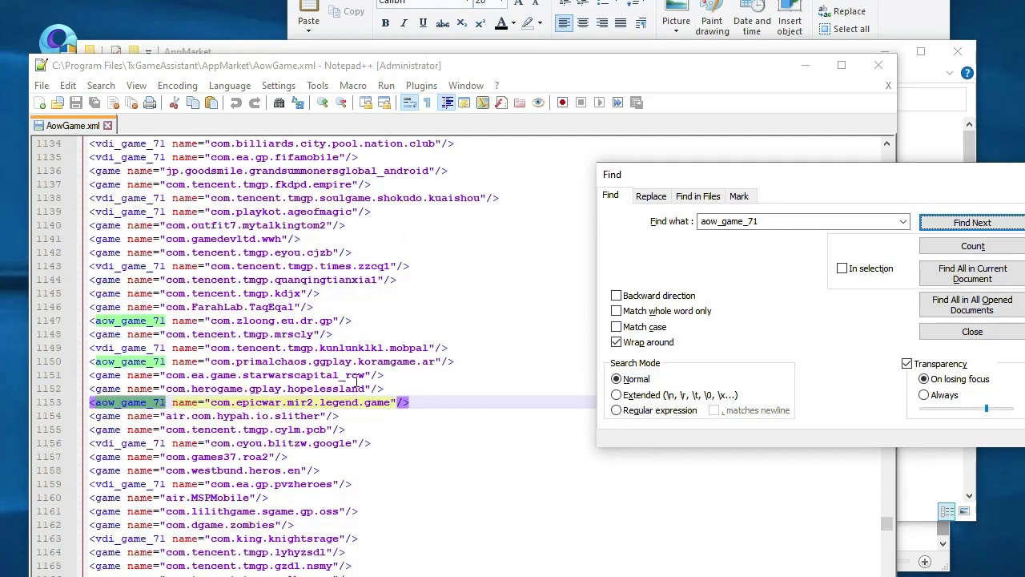
click(391, 401)
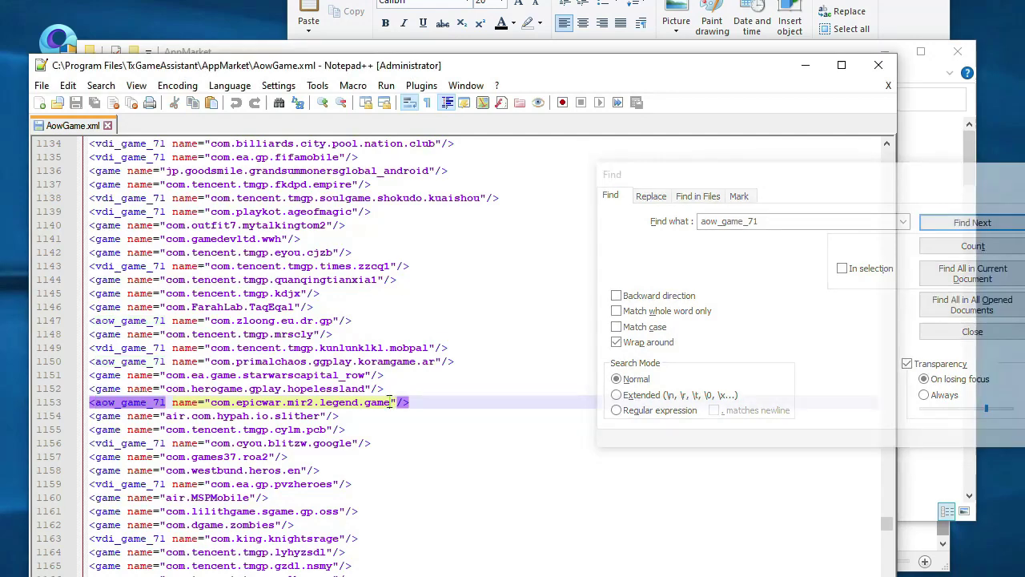
drag(211, 361, 386, 377)
drag(209, 402, 391, 400)
key(ctrl+c)
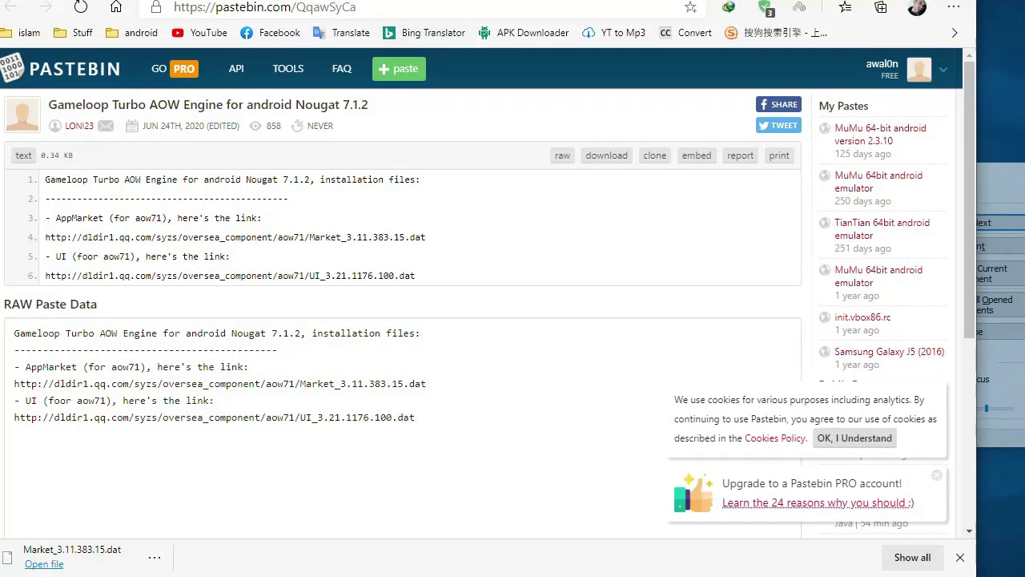
Switch to the web browser, search for com.epicwar.mir2.legend.game and open its first Google Play result.
click(639, 1)
click(116, 7)
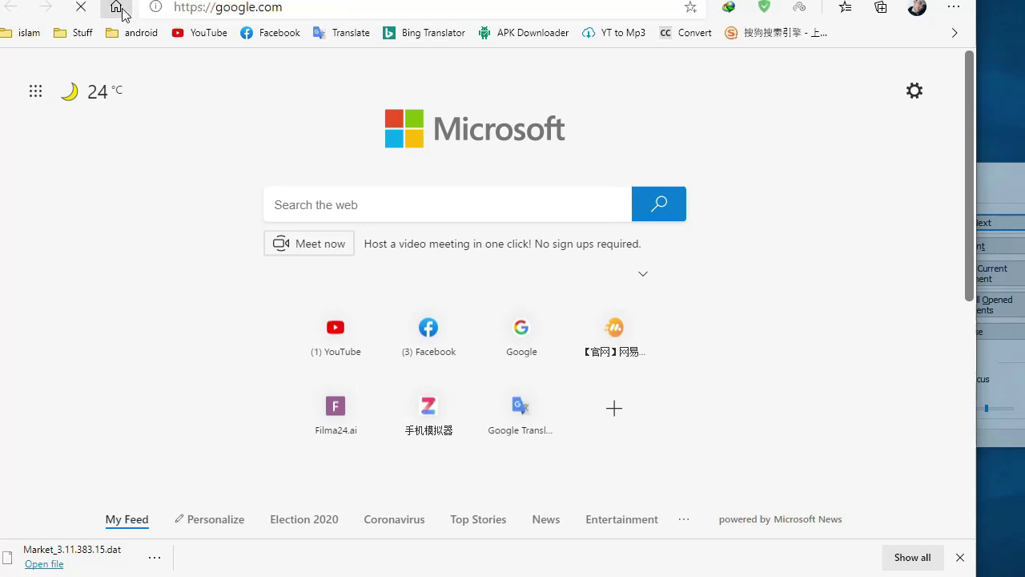
key(ctrl+v)
key(Return)
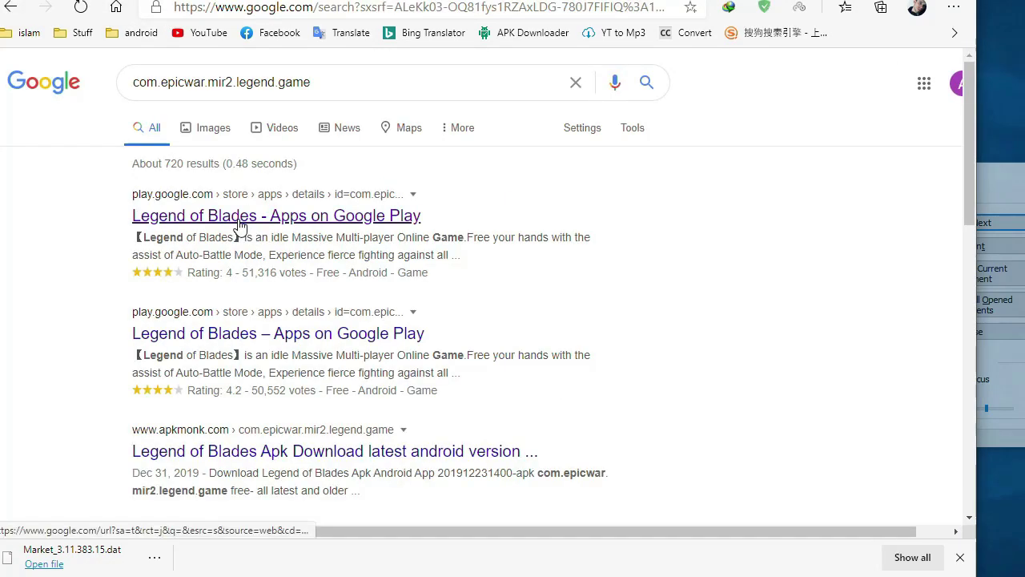
click(242, 218)
Look through the game's Google Play page and copy the title Legend of Blades.
scroll(442, 277, down, 20)
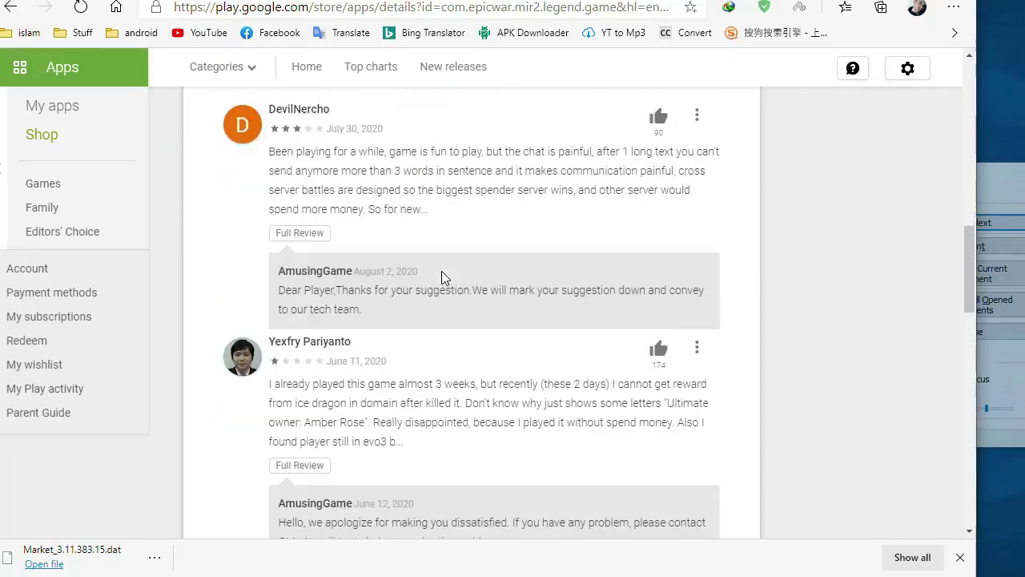
scroll(441, 280, down, 4)
scroll(442, 280, up, 15)
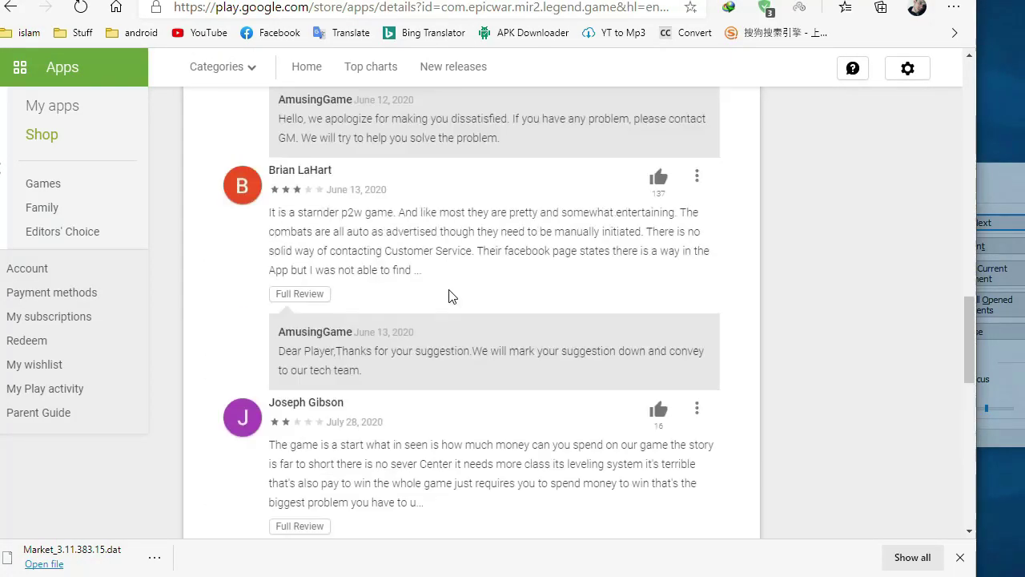
scroll(451, 297, up, 4)
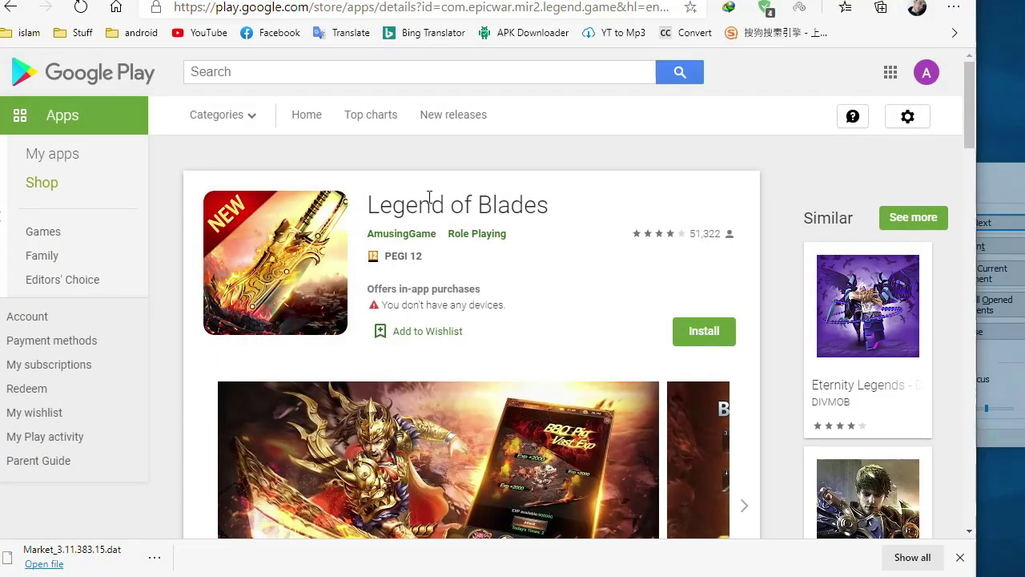
drag(371, 205, 550, 205)
key(ctrl+c)
Switch to GameLoop, search the Game Center for Legend of Blades and start downloading that game.
key(alt+Tab)
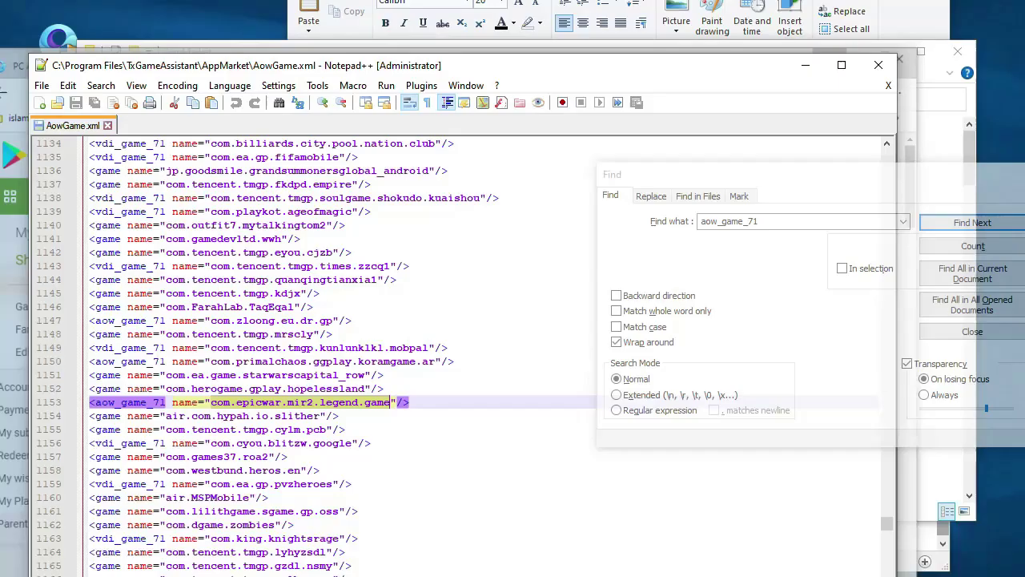
key(alt+Tab)
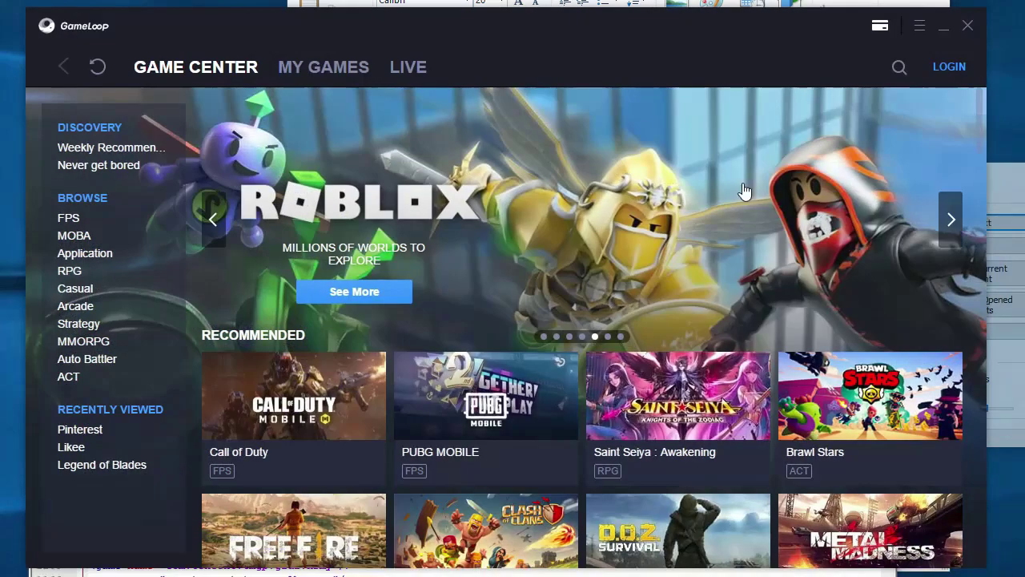
click(898, 68)
key(ctrl+v)
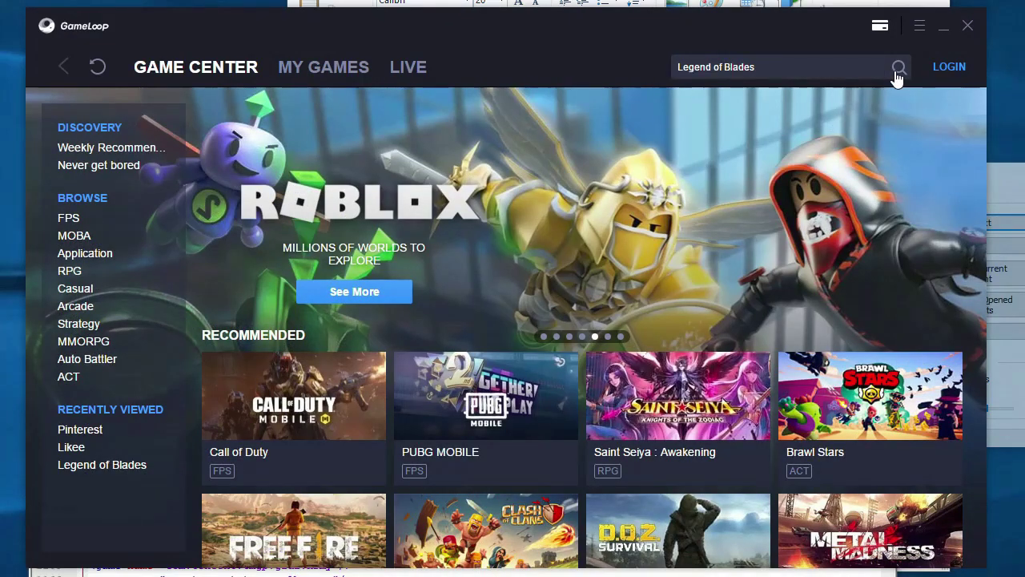
click(897, 72)
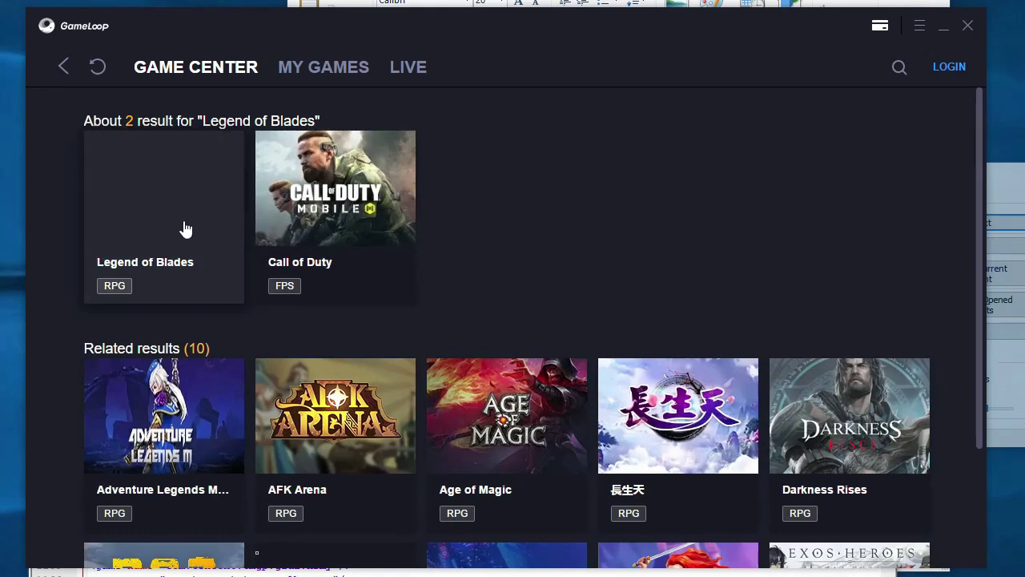
click(183, 228)
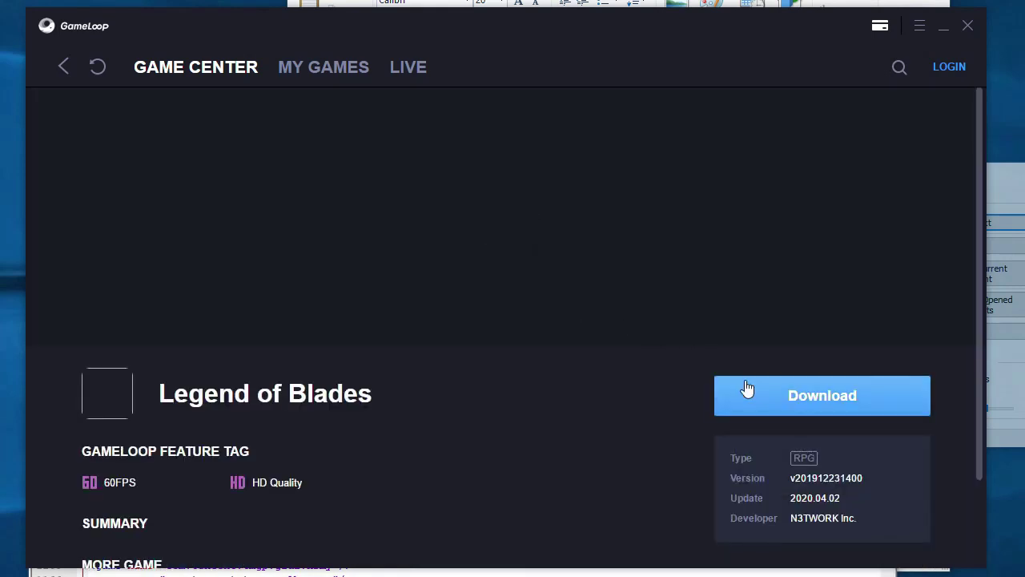
click(757, 408)
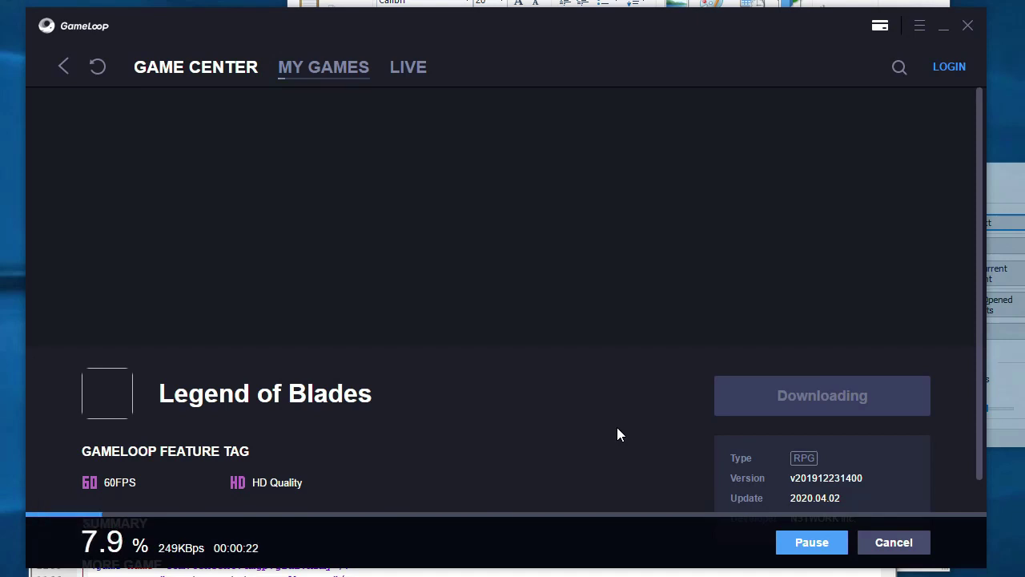
Switch to WordPad and continue the note with ", lets hope it will get installed on aow7.1".
click(563, 569)
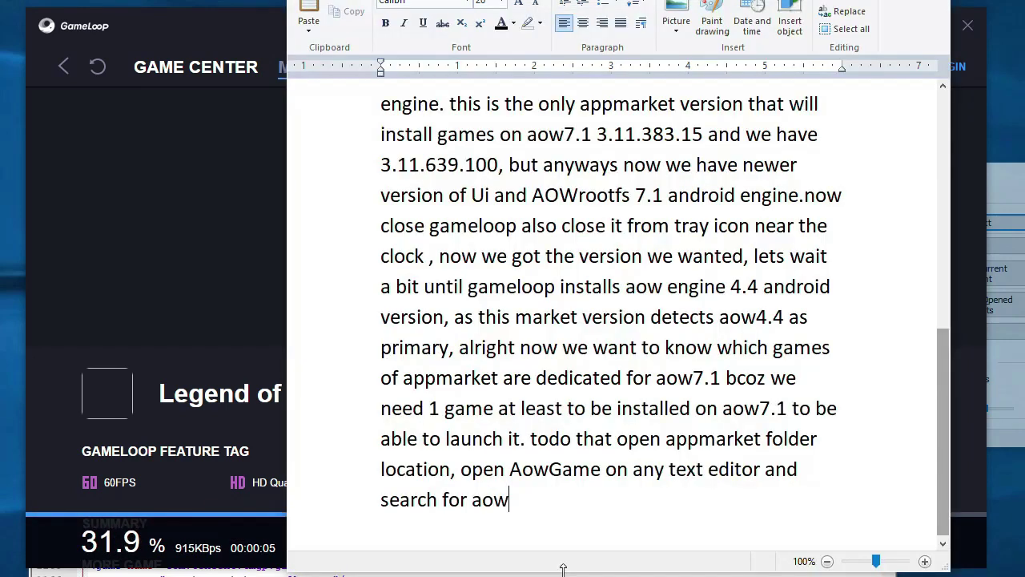
text(let)
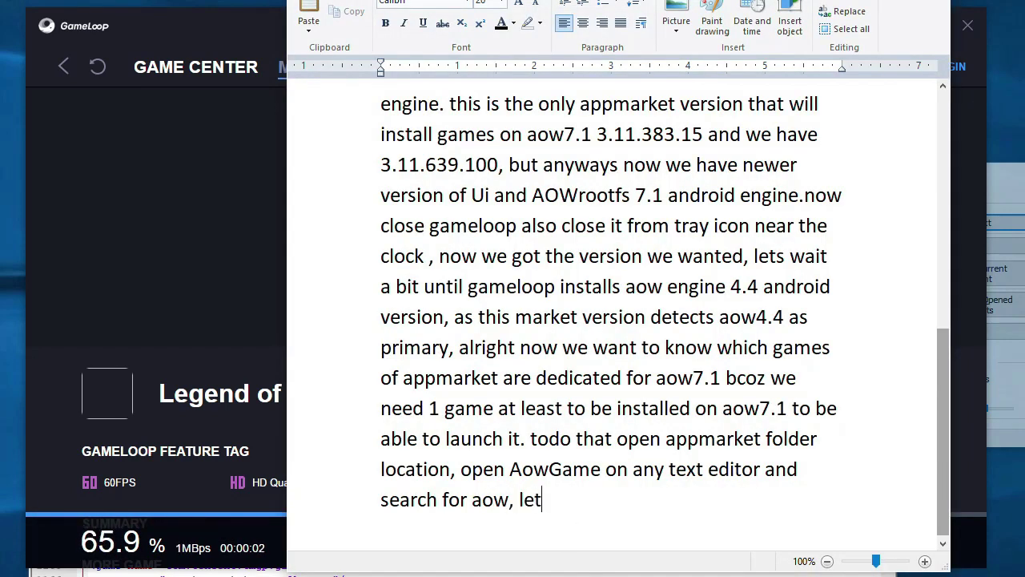
text(s hope it wil)
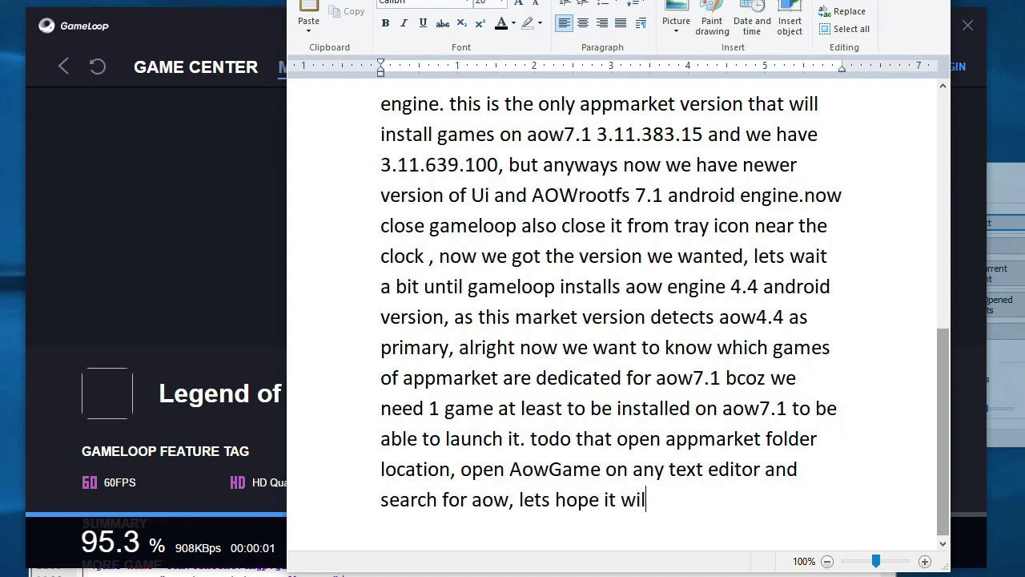
text(l get installed)
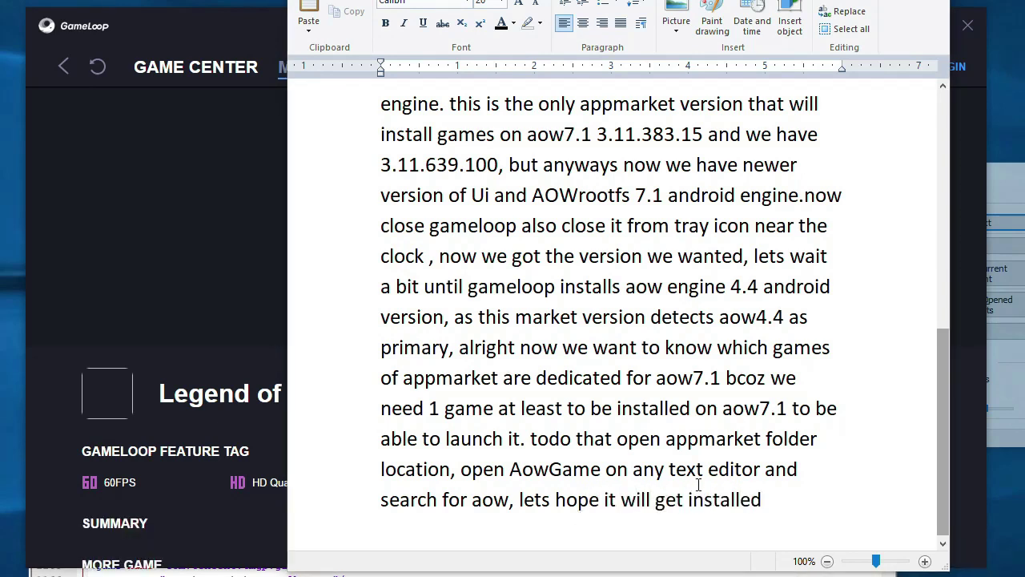
text( on ao)
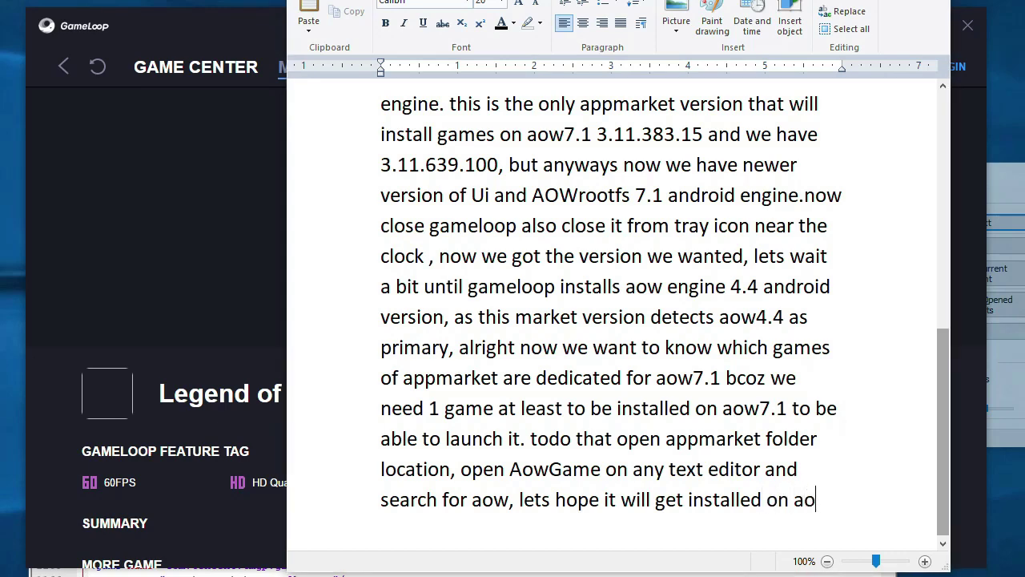
text(w7.)
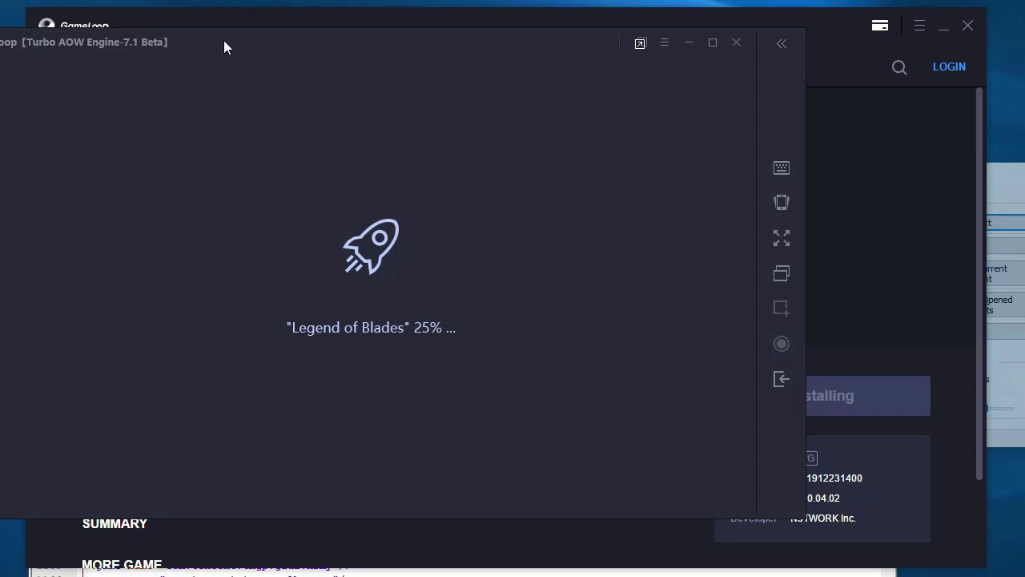
Move the Turbo AOW Engine window fully into view and add ", yes!" to the end of the WordPad note.
drag(224, 40, 356, 48)
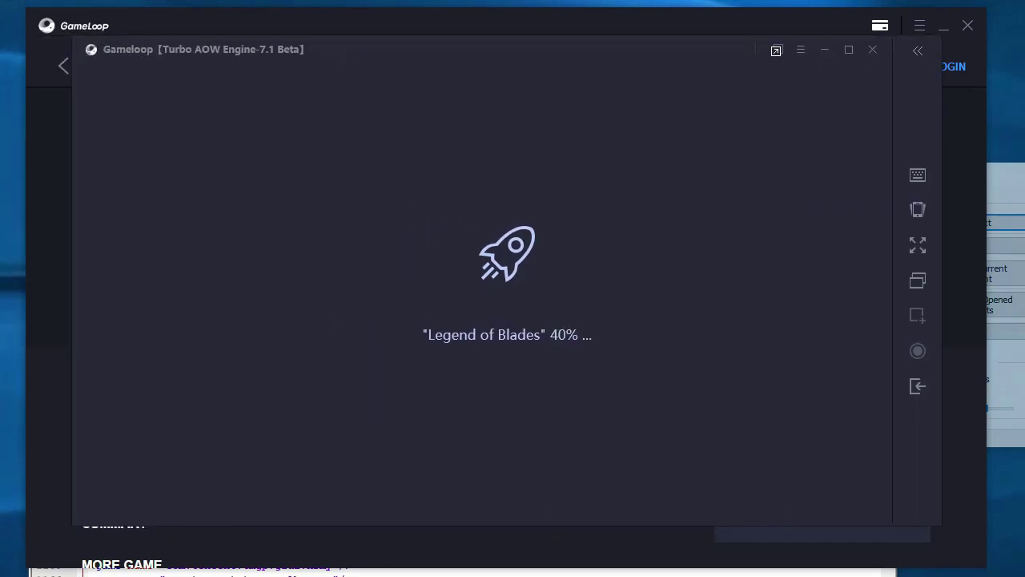
key(alt+Tab)
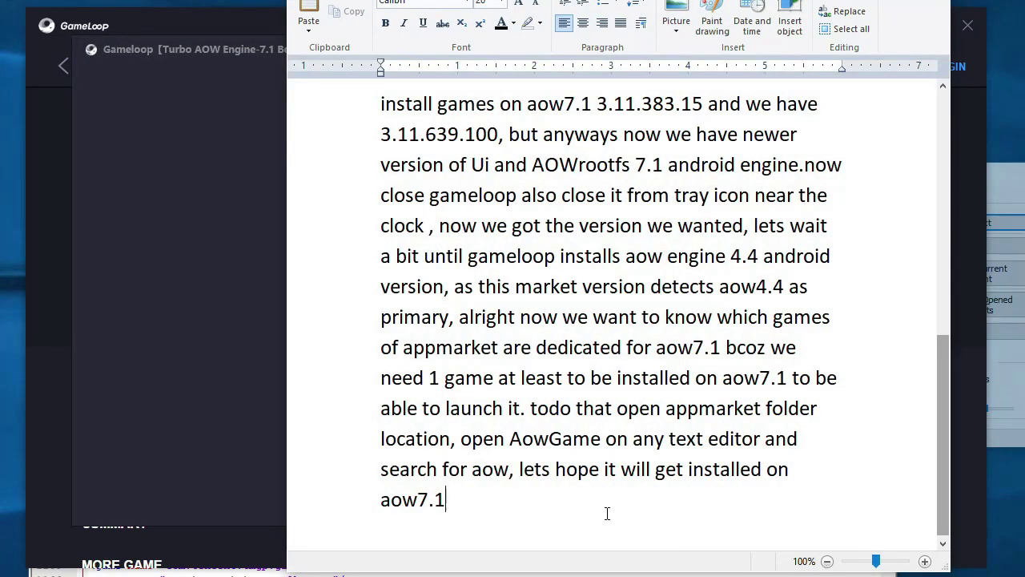
text(yes!)
key(super+Down)
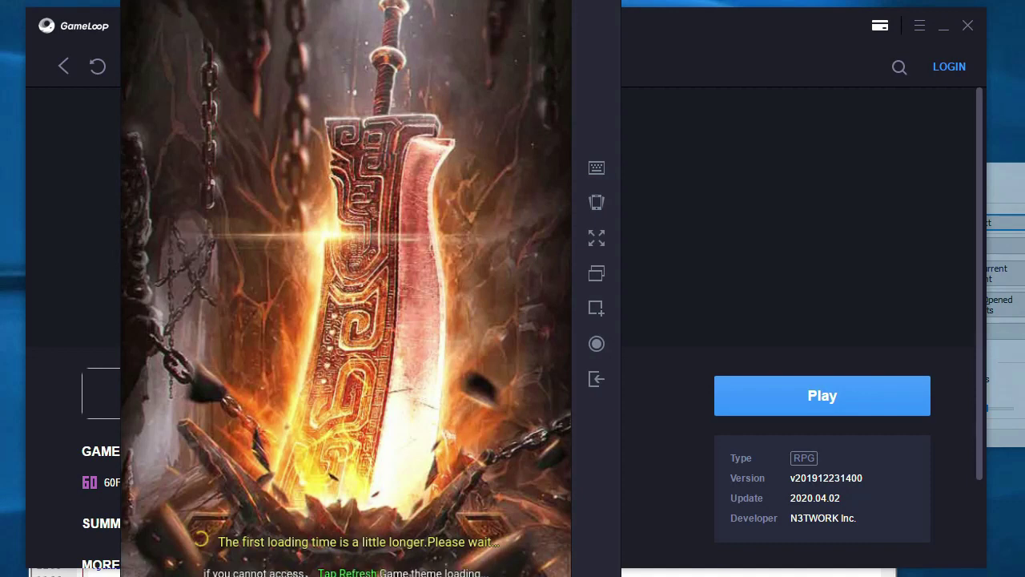
Reposition the running Legend of Blades window and start the game with the preselected character and name.
drag(343, 2, 502, 9)
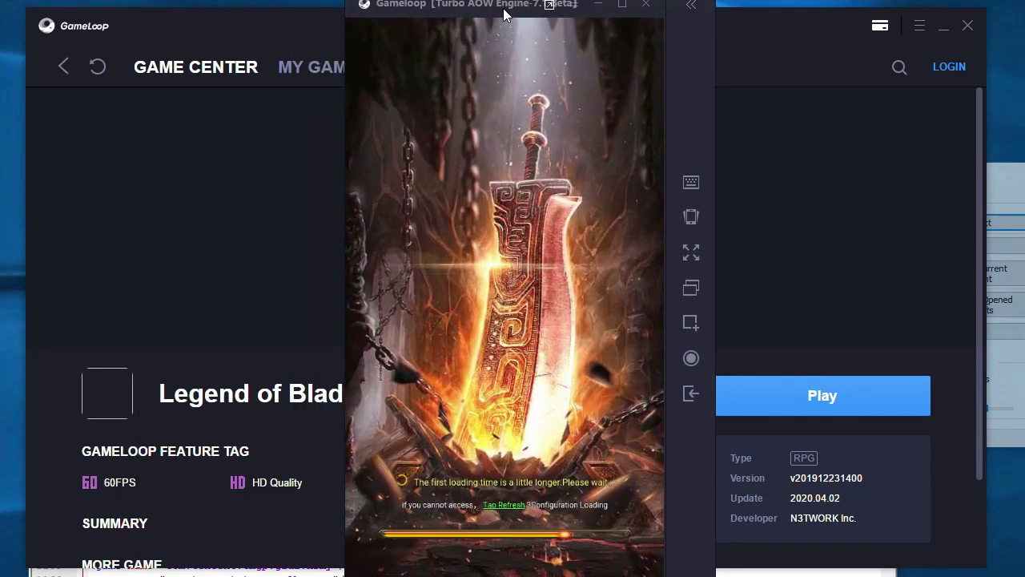
key(alt+Tab)
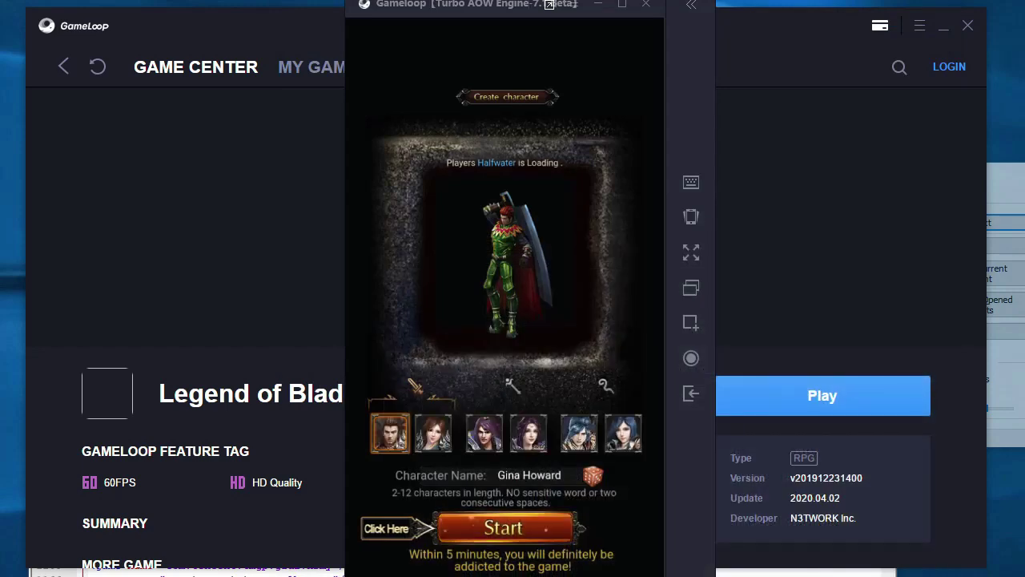
click(507, 535)
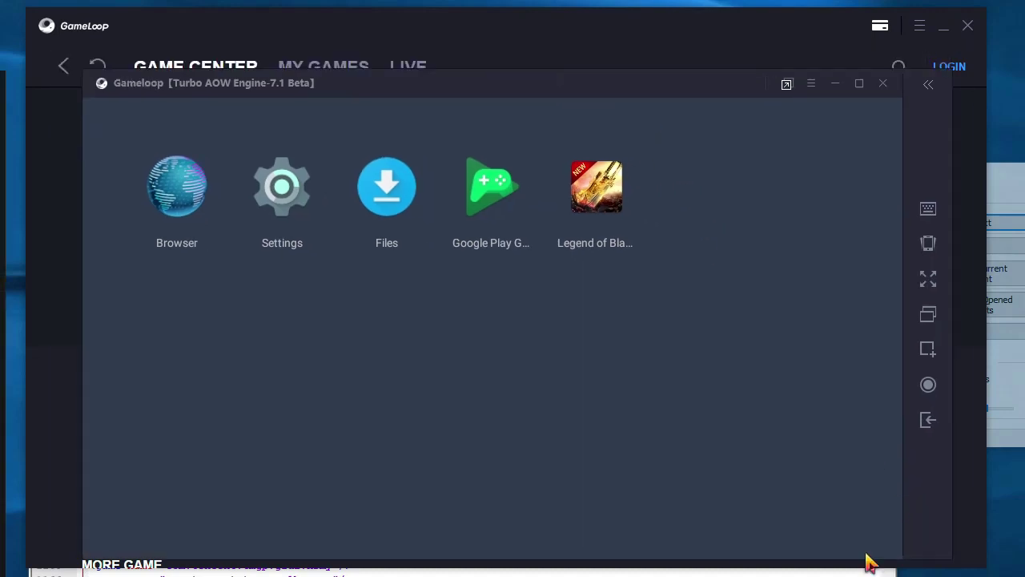
Extend the WordPad note with "and i think this engine has sound issues, cant ehar any sound, it seems o have google play installed".
key(alt+Tab)
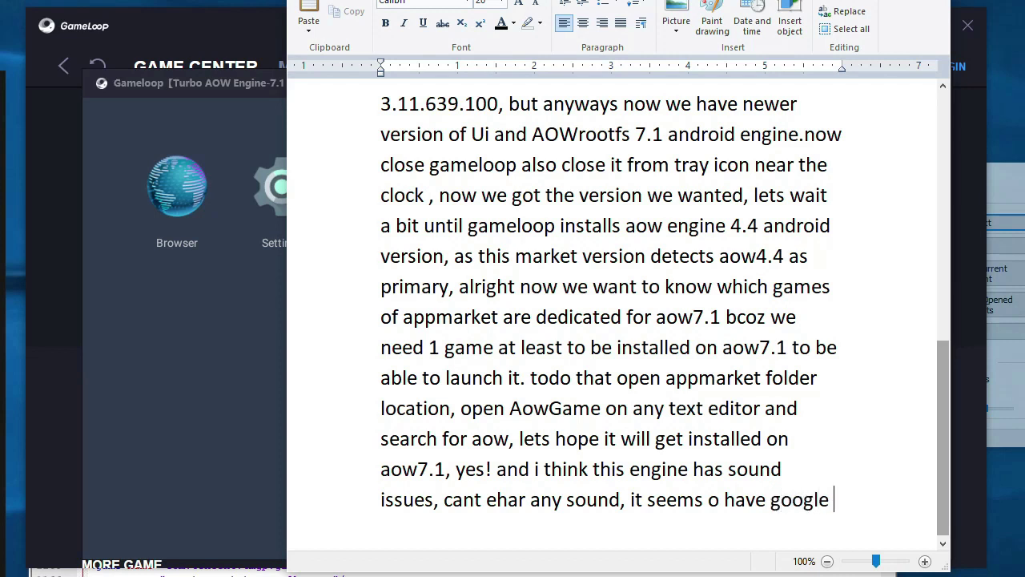
text(play installed)
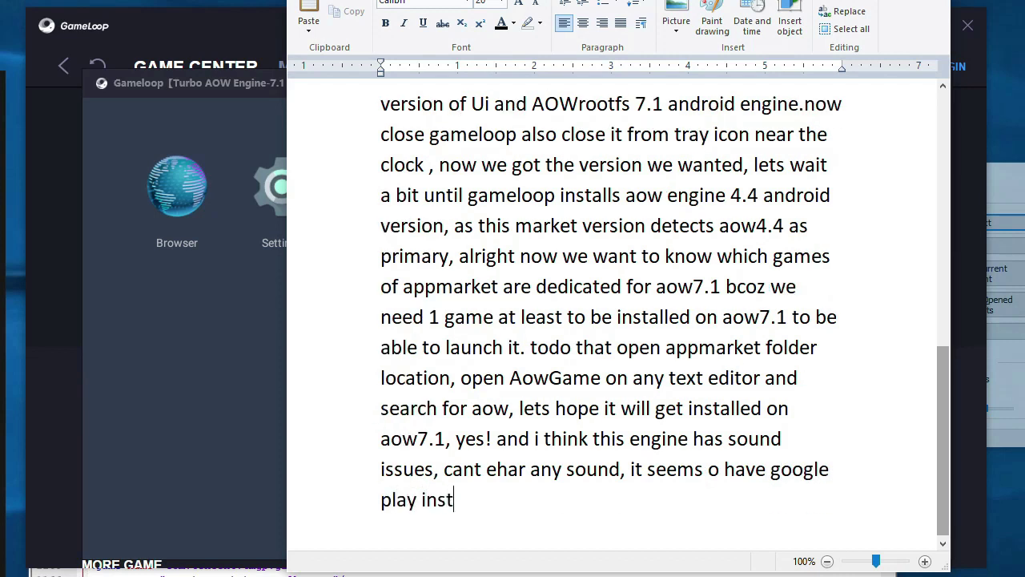
Open the Browser app in the emulator, search Google for "play store" and open the Google Play result.
click(183, 218)
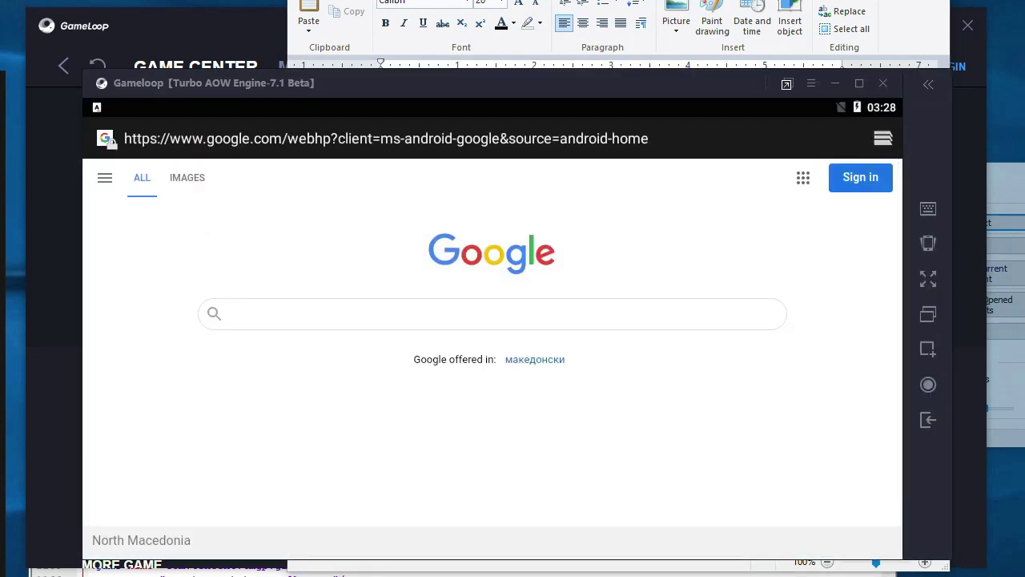
click(290, 315)
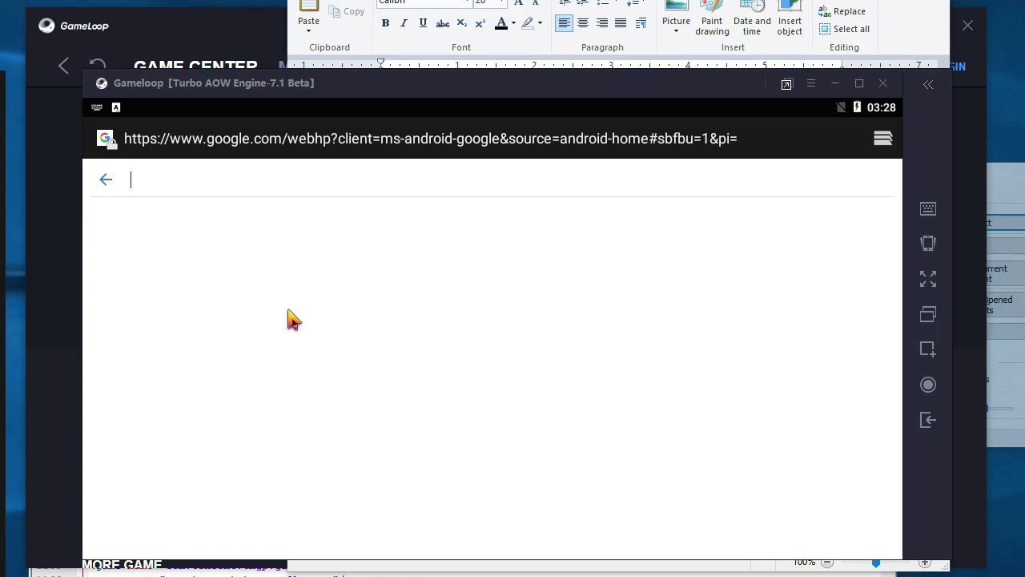
text(play store)
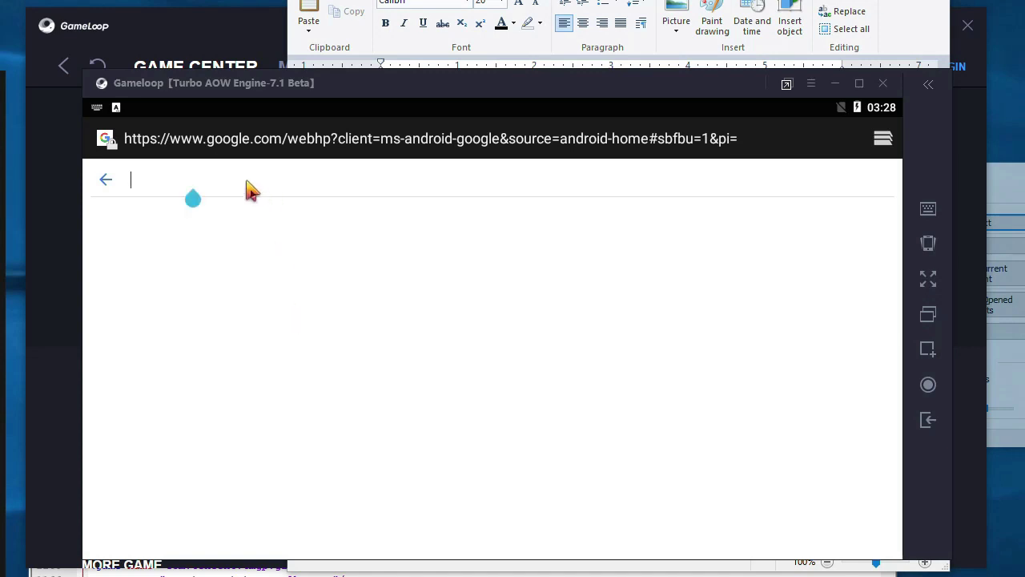
click(164, 218)
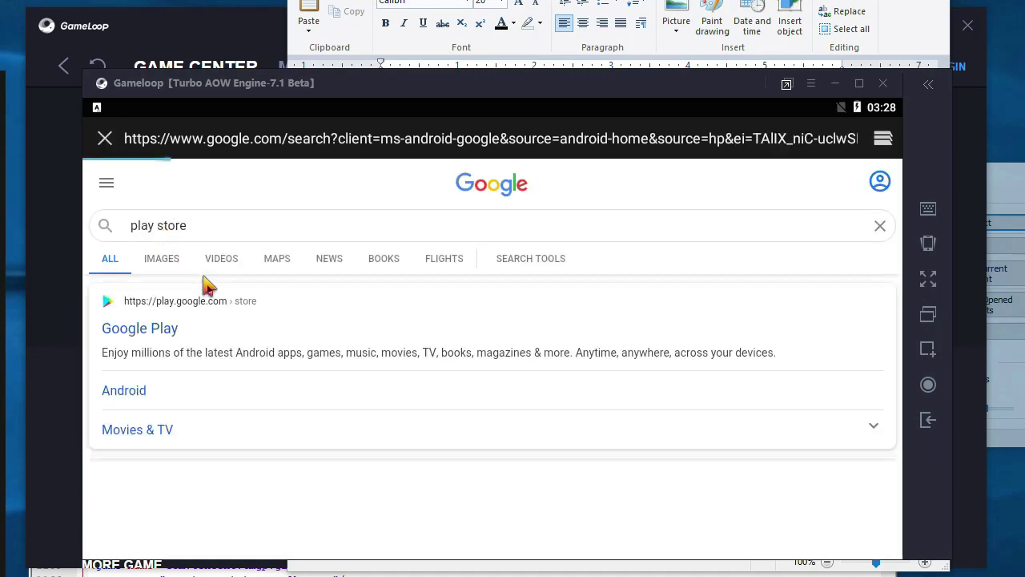
click(155, 328)
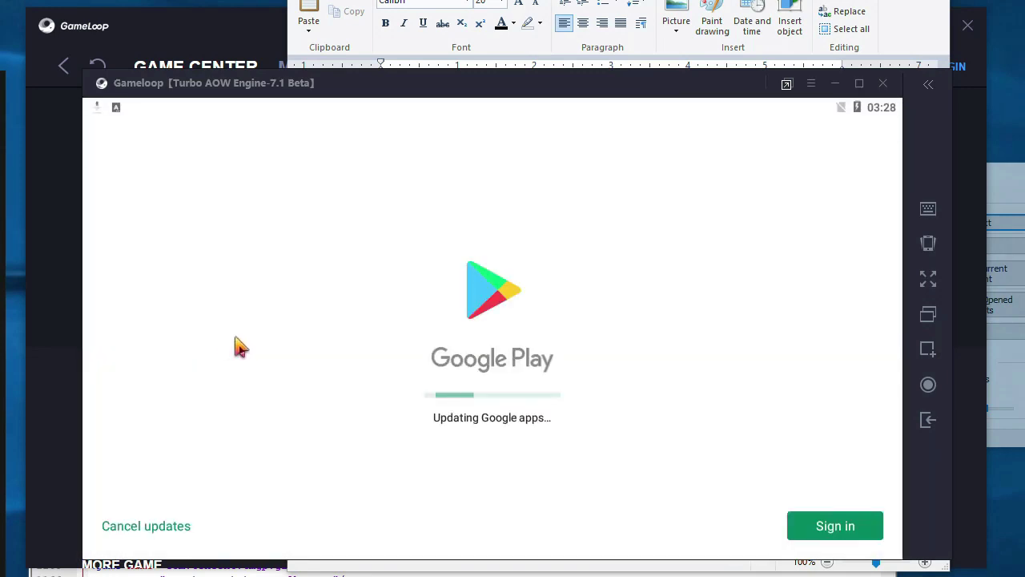
Start the Google Play sign-in and open the Android notification shade to check the Play Store update.
click(840, 533)
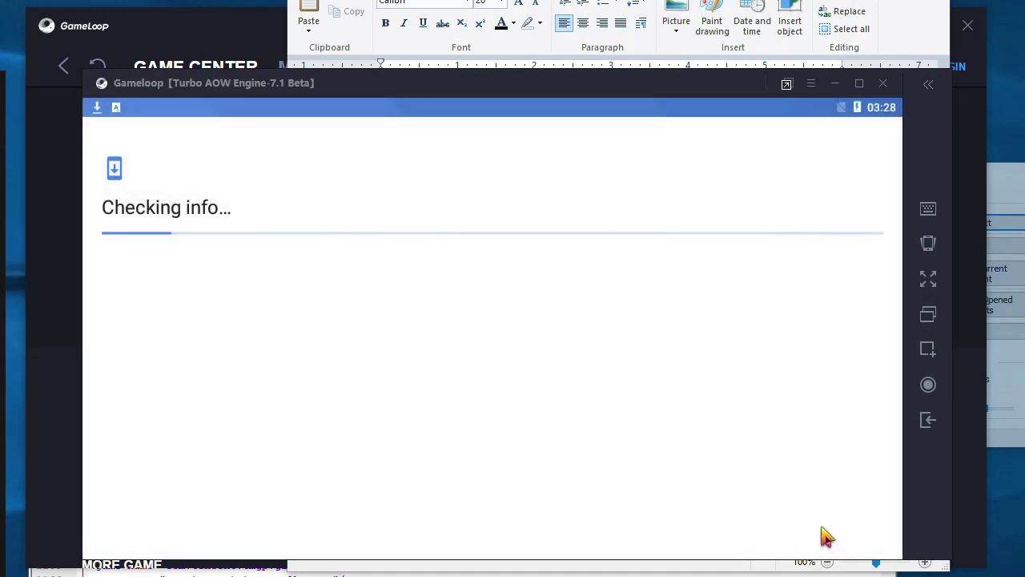
drag(117, 122, 187, 297)
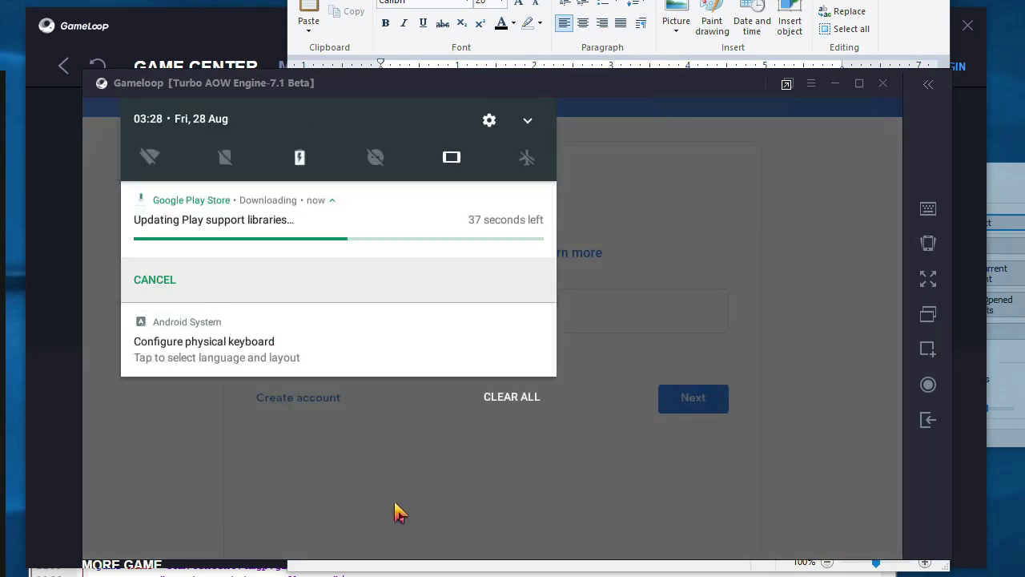
Close the notification shade and complete the Google Play sign-in through to the store's home page.
click(469, 412)
drag(194, 137, 350, 440)
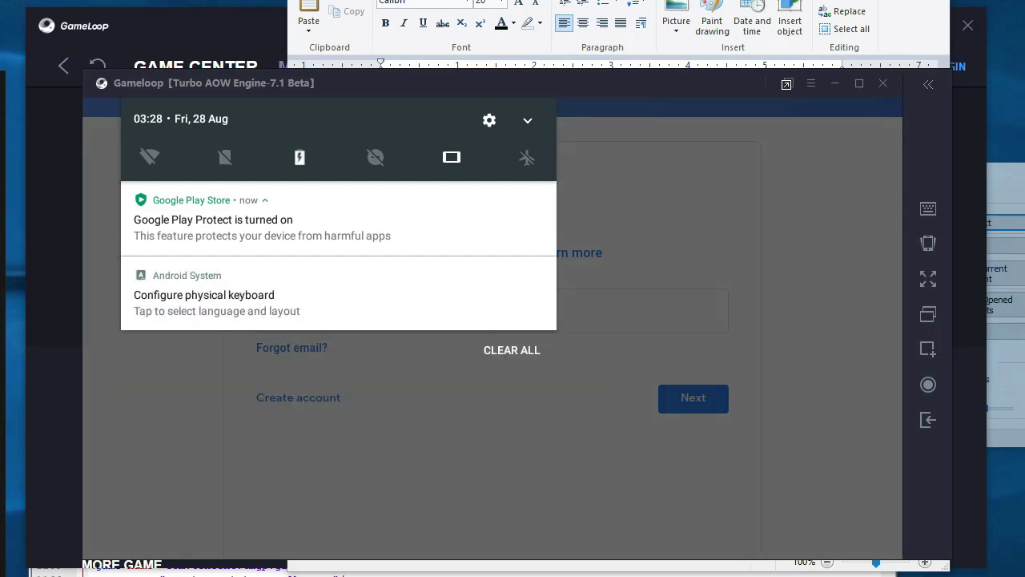
click(677, 542)
click(505, 325)
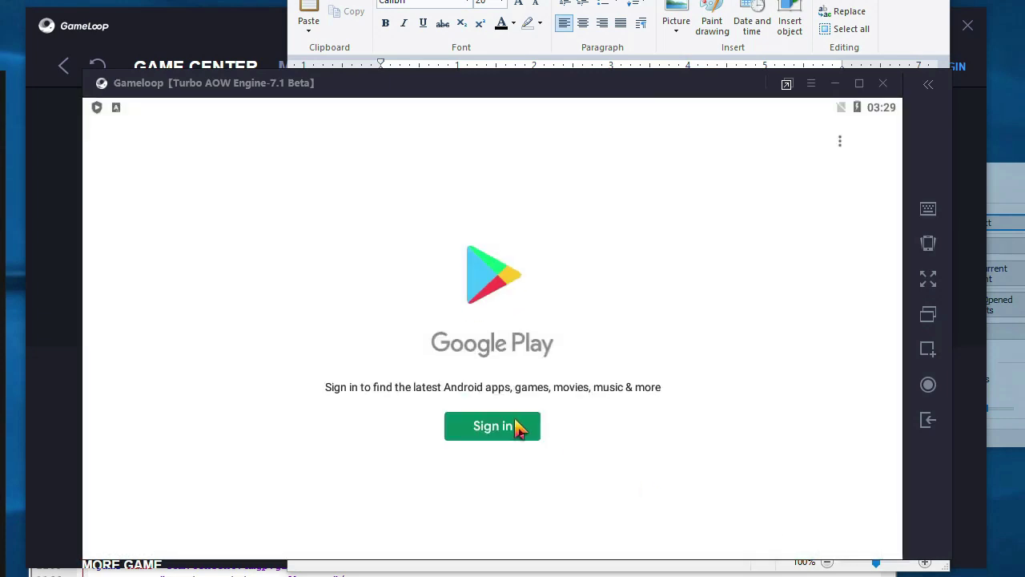
click(516, 427)
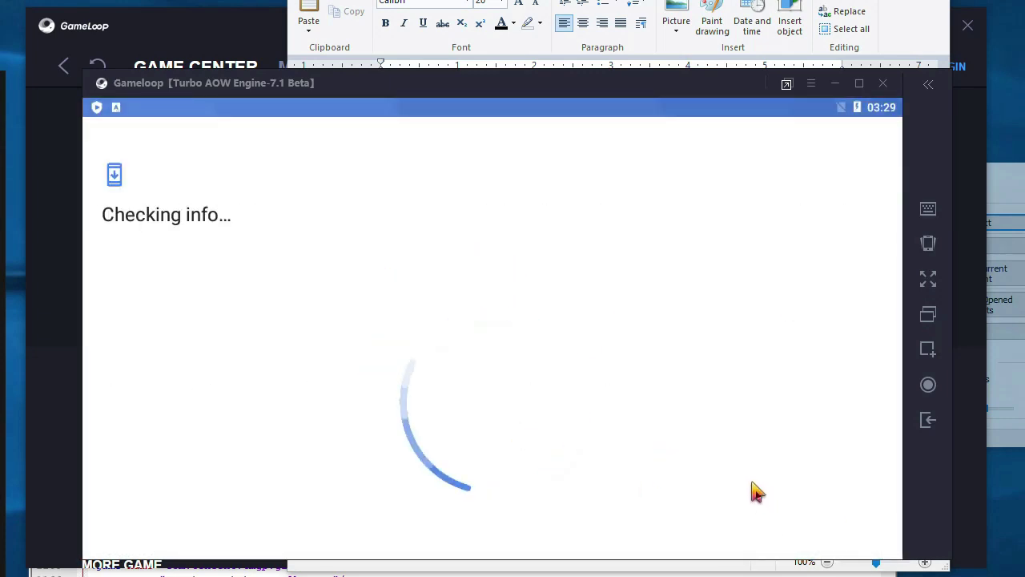
click(863, 537)
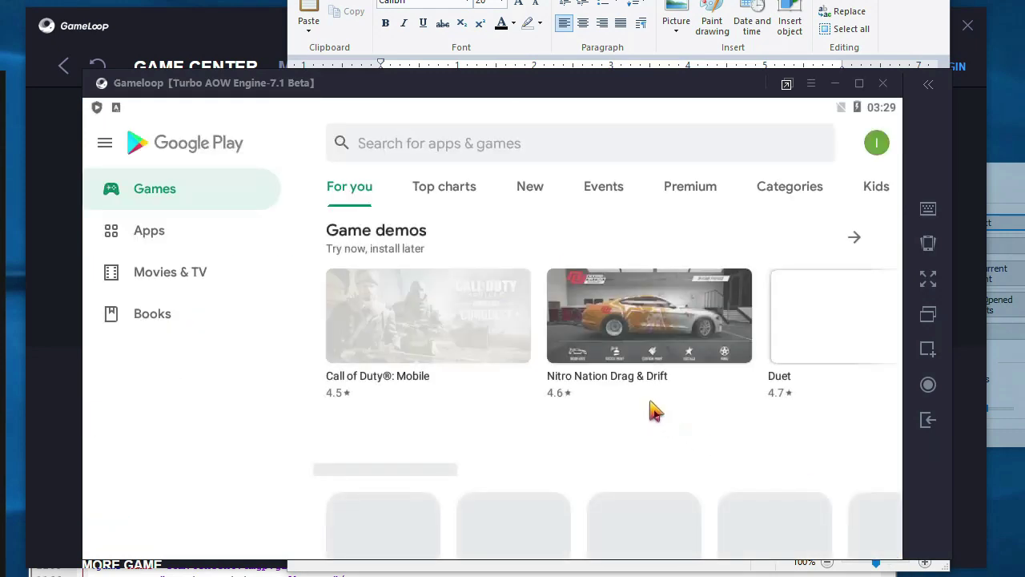
View the Call of Duty: Mobile store page and start the Google Play Games update from My apps & games.
click(425, 320)
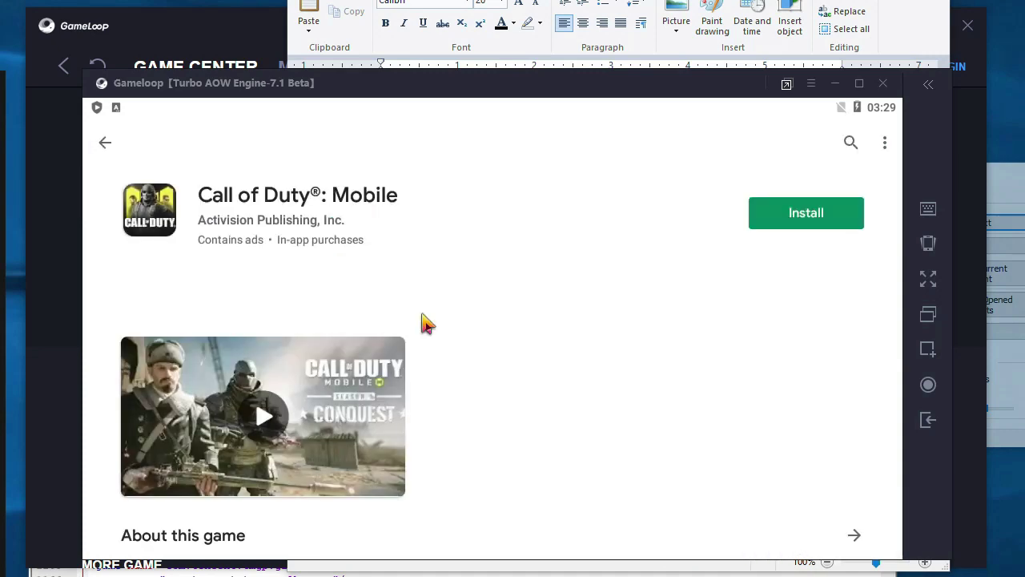
click(105, 144)
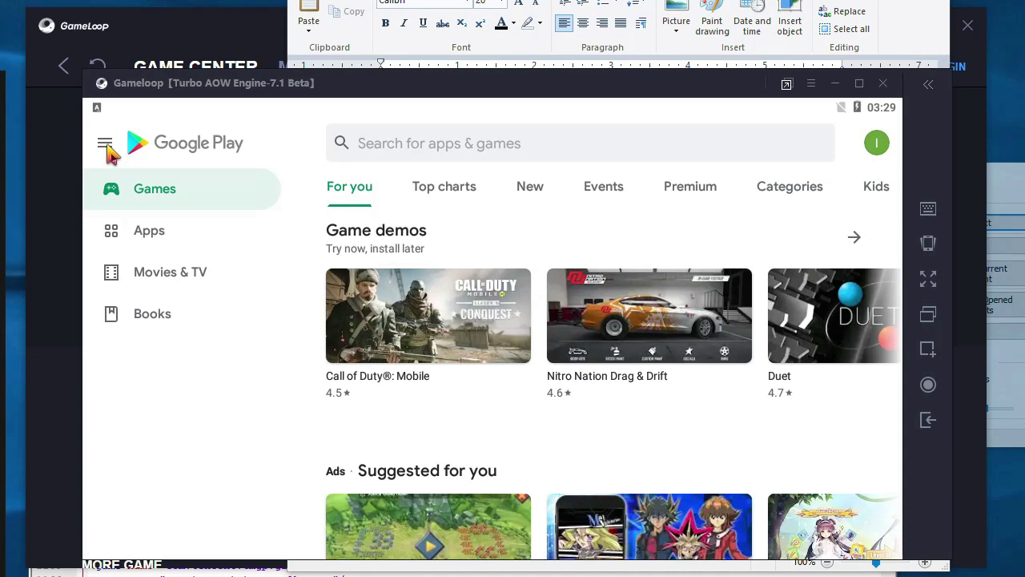
click(107, 150)
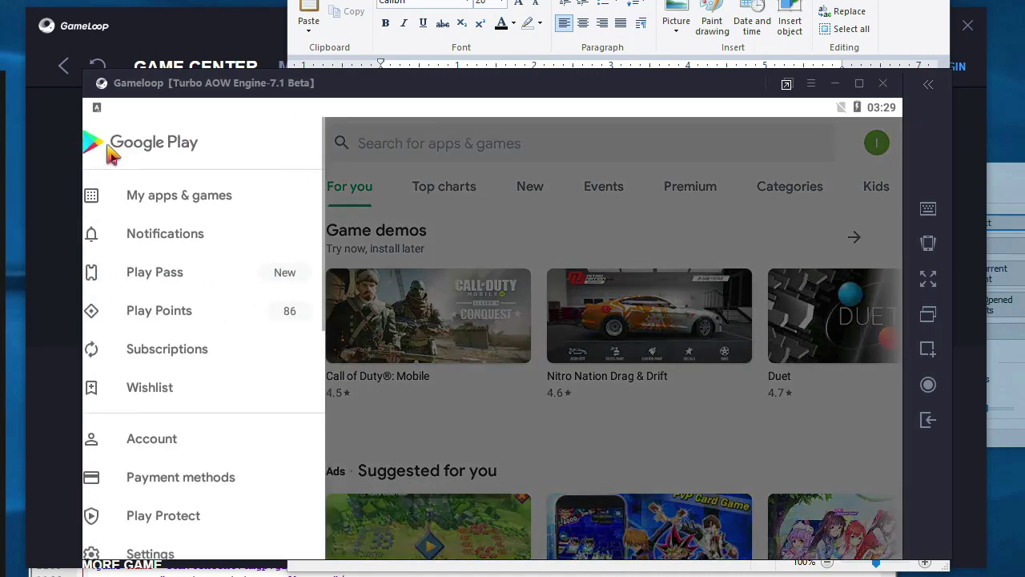
click(147, 195)
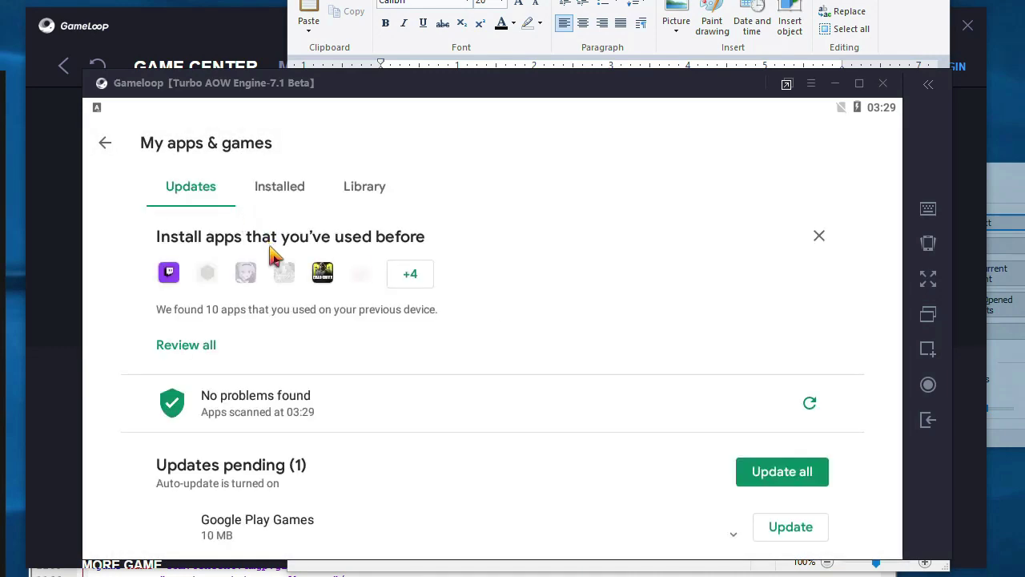
click(779, 522)
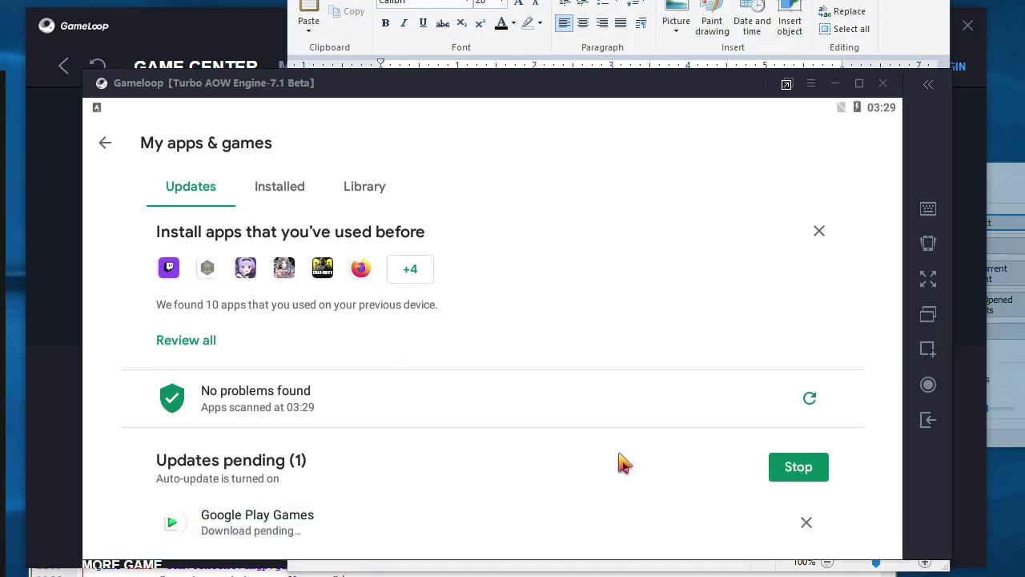
Search Google Play for AIDA64 and start installing it.
click(105, 142)
click(405, 148)
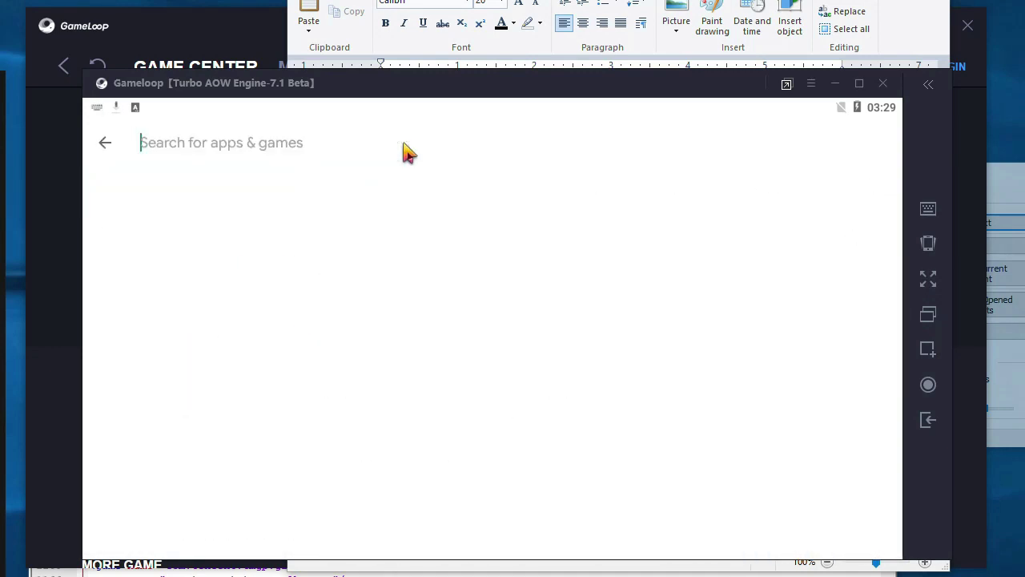
text(aiida64)
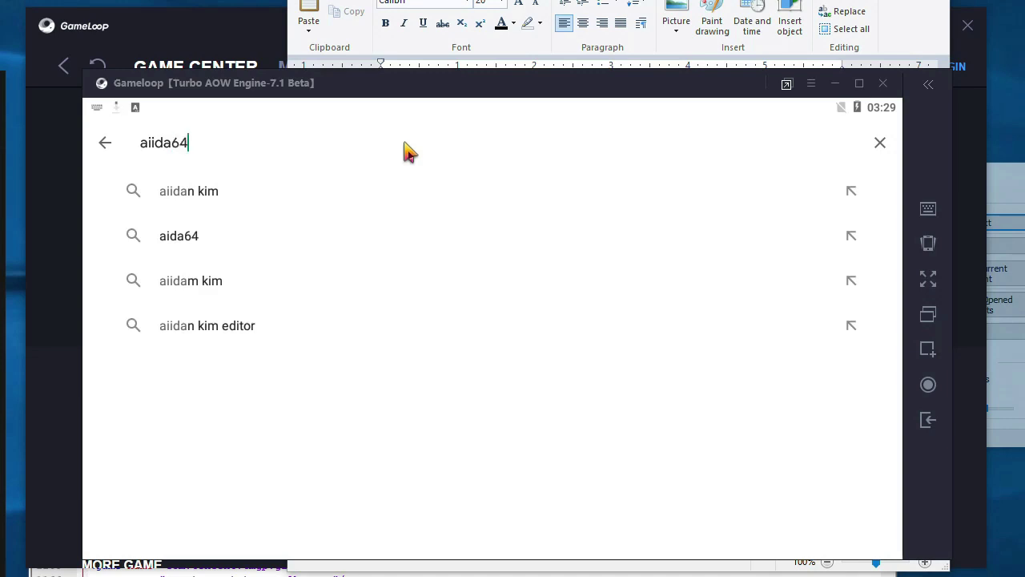
click(193, 200)
click(767, 222)
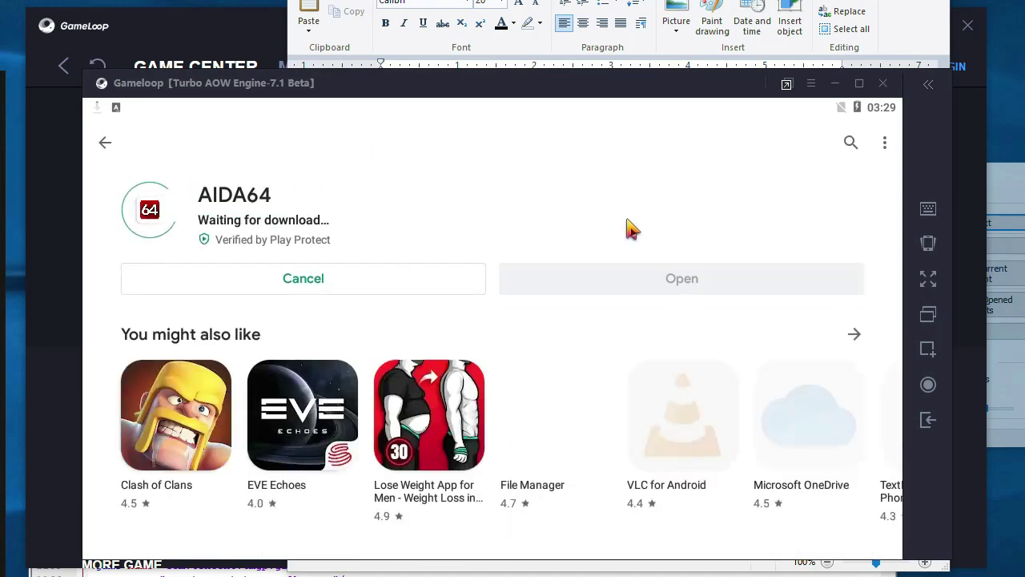
Switch to WordPad and extend the note with "which is cool! u wont need to manually install games or apps from the shared folder".
key(alt+Tab)
text(wh)
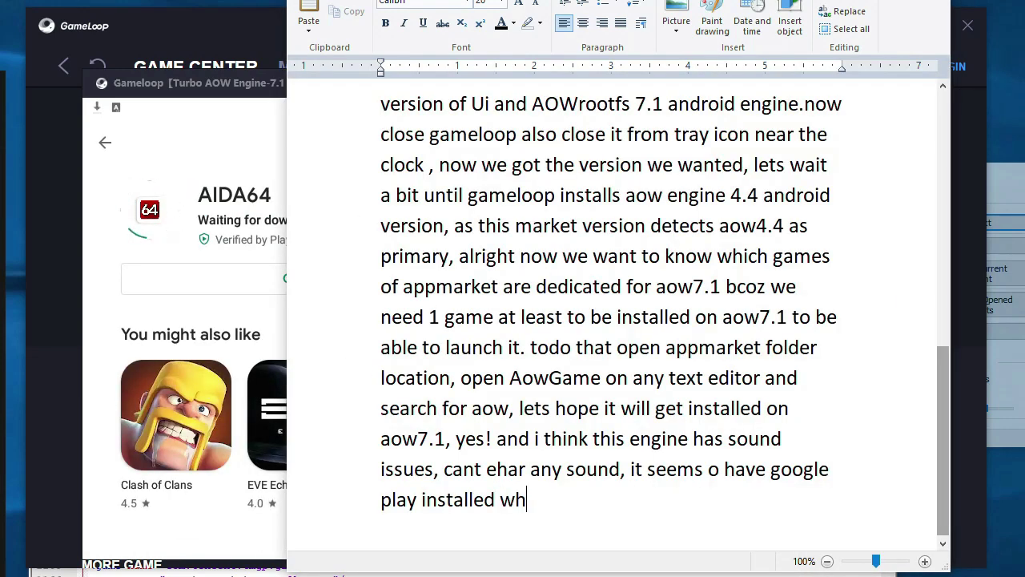
text(ich is cool! uu)
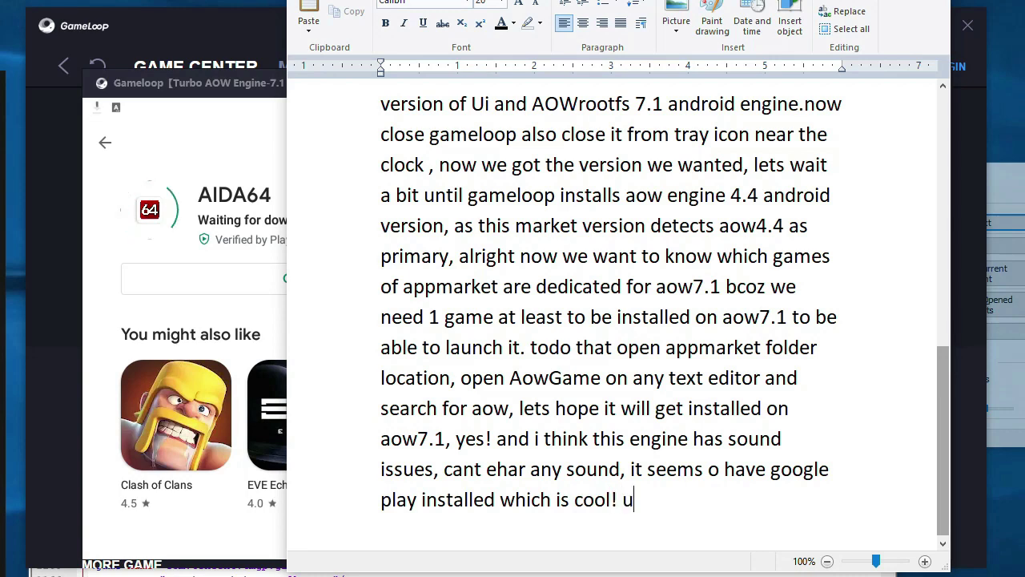
key(BackSpace)
key(BackSpace)
text(wont nee)
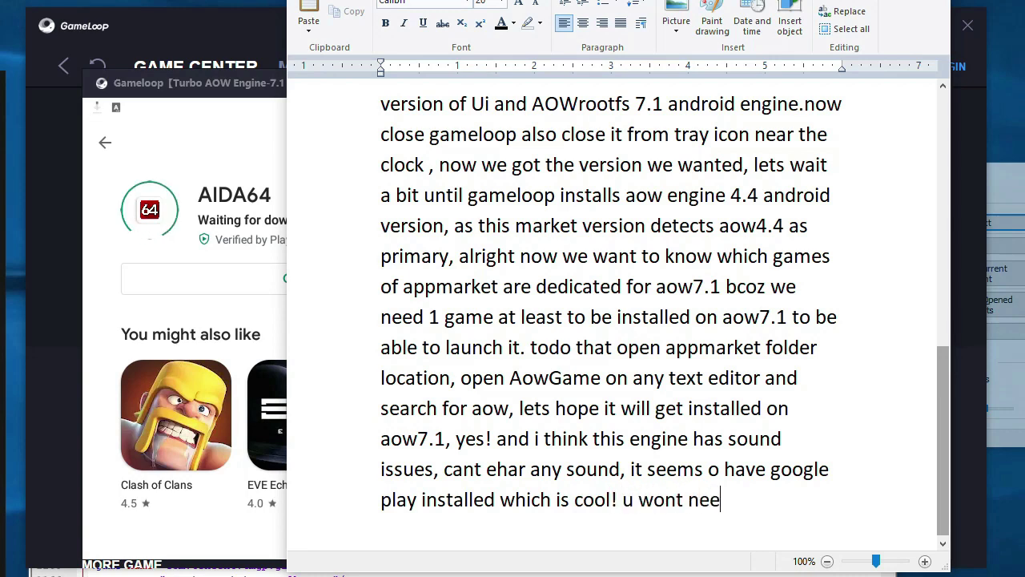
text(d to manually instal)
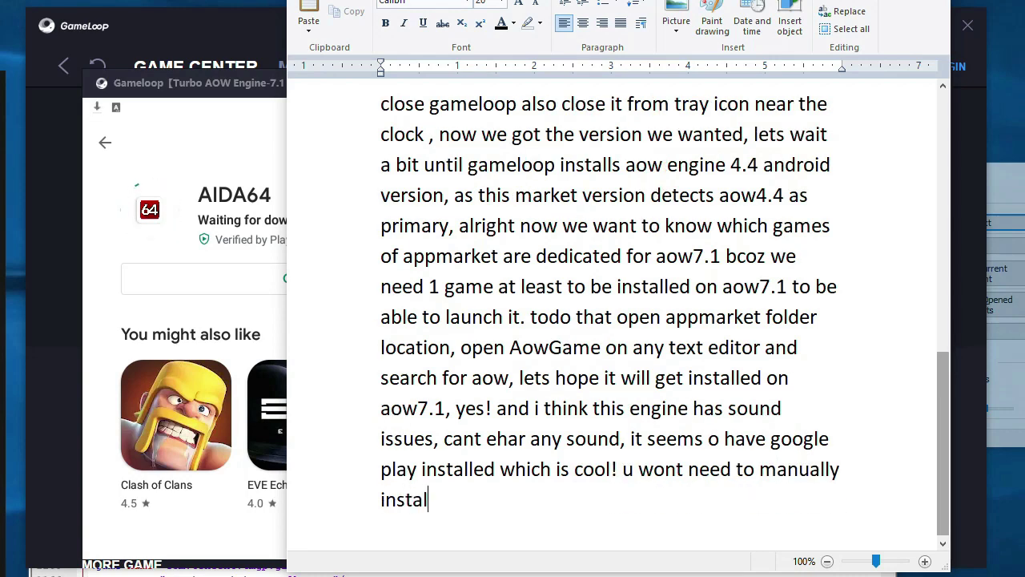
text(l games or apps )
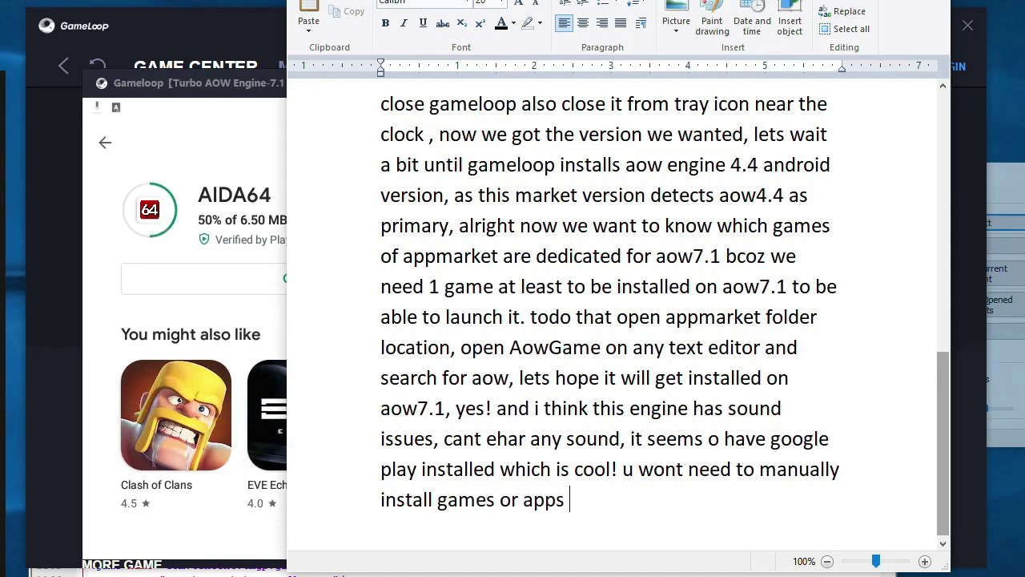
text(from the shared f)
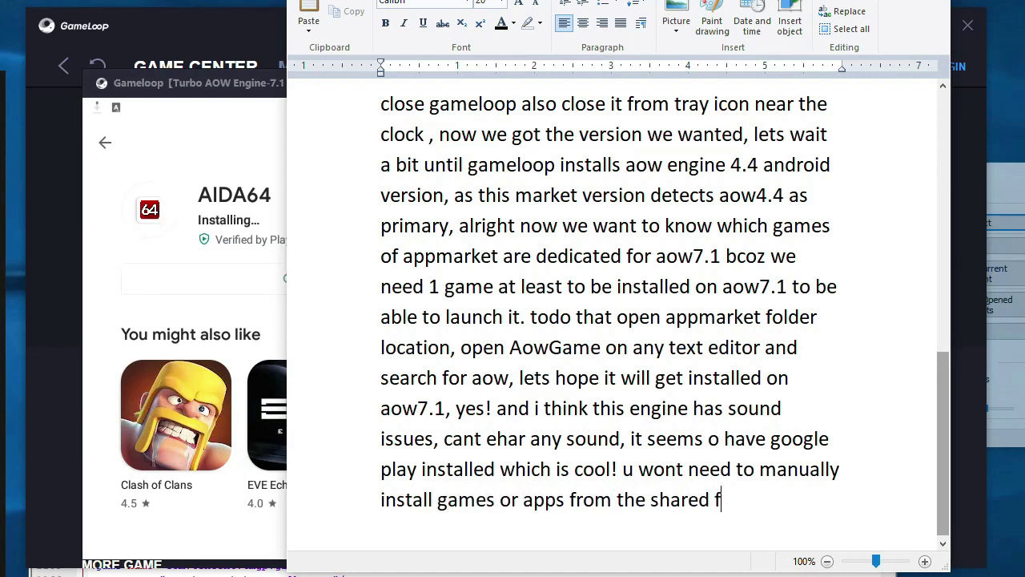
text(older.)
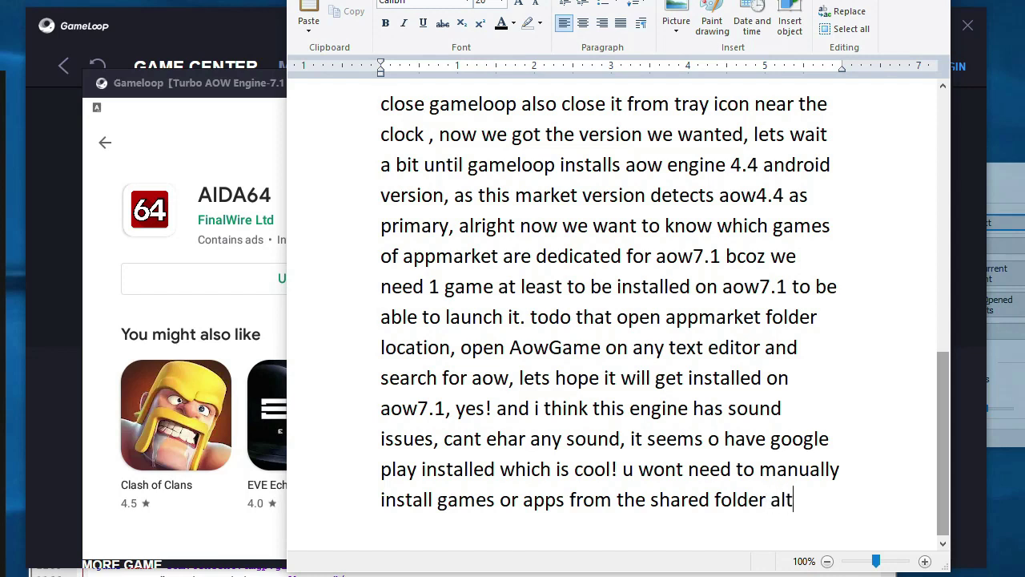
Continue the note with "although its the same way as in the aow4.4 engine data/share1 its the shared folder.".
text(although i)
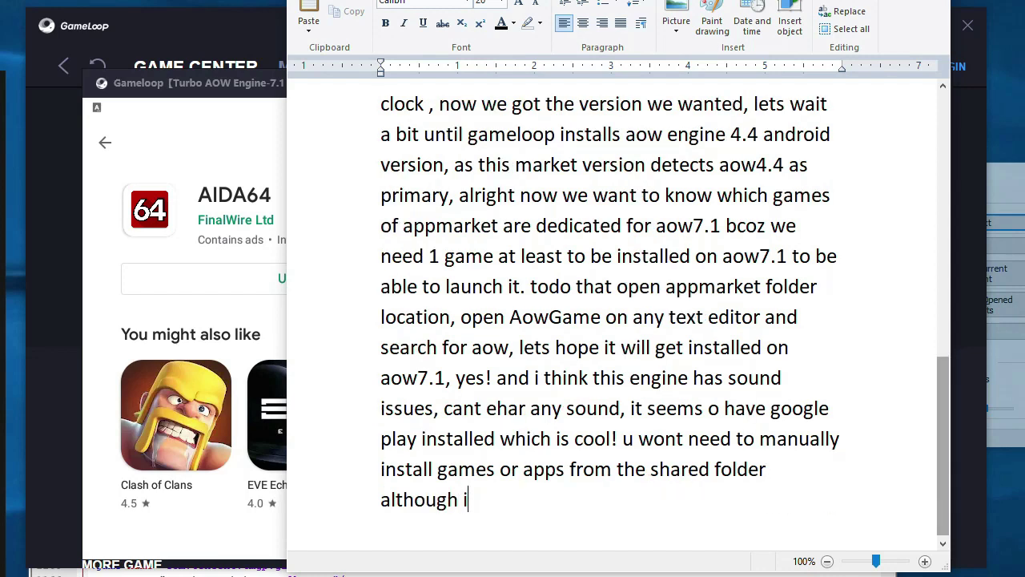
text(ts the same way a)
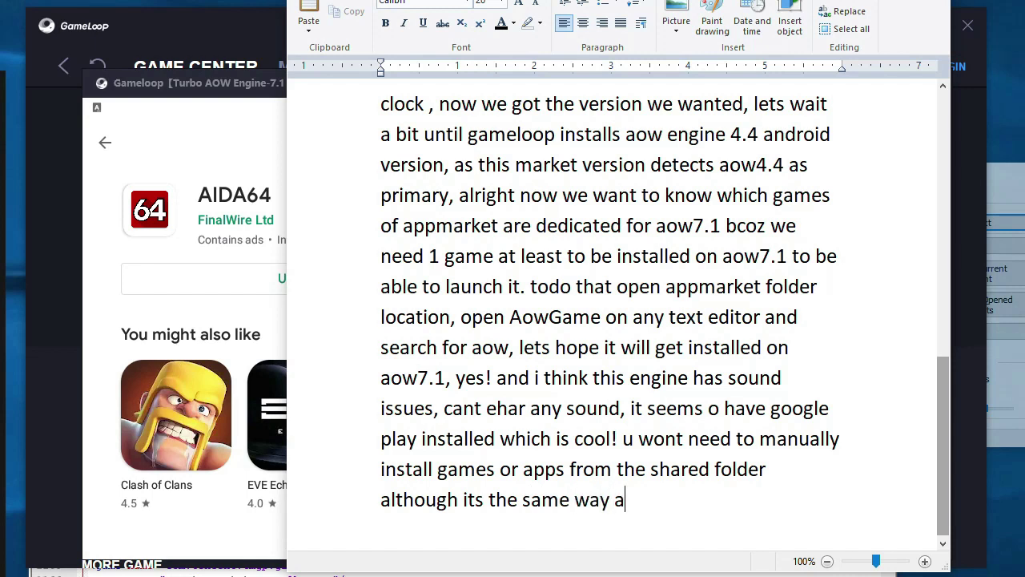
text(s in the aow4.4 en)
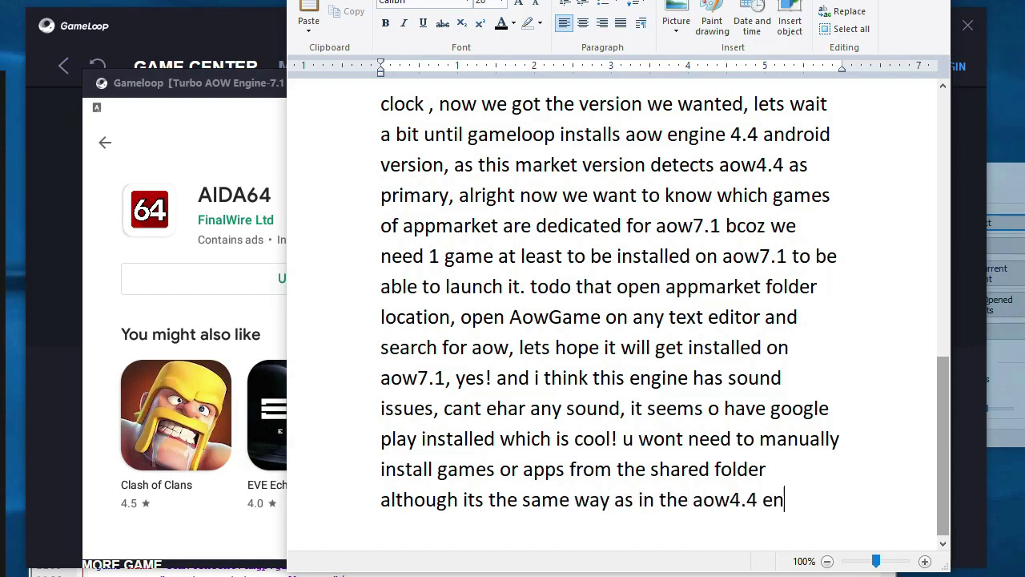
text(gine data/s)
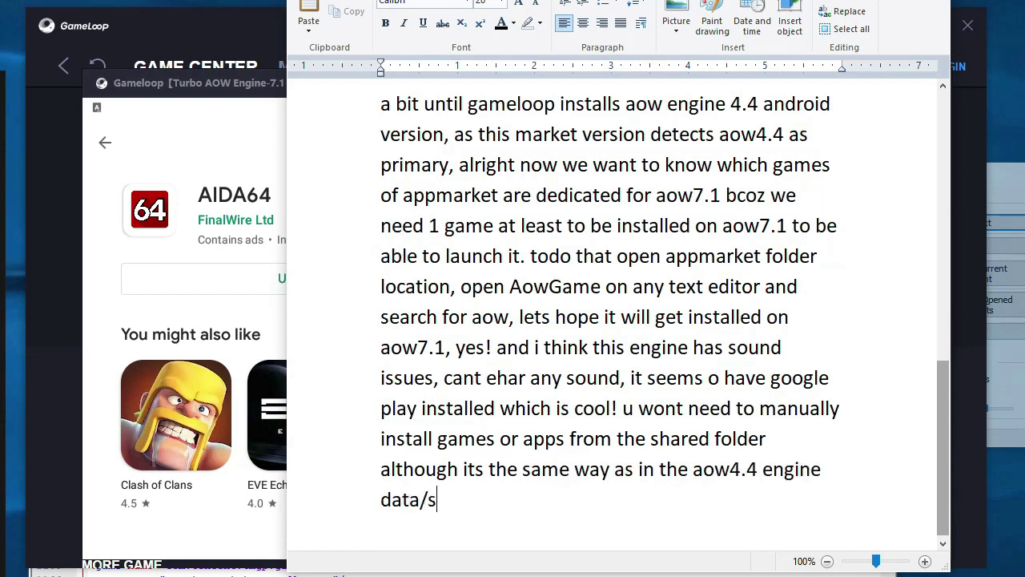
text(hare1 its the shared folder.)
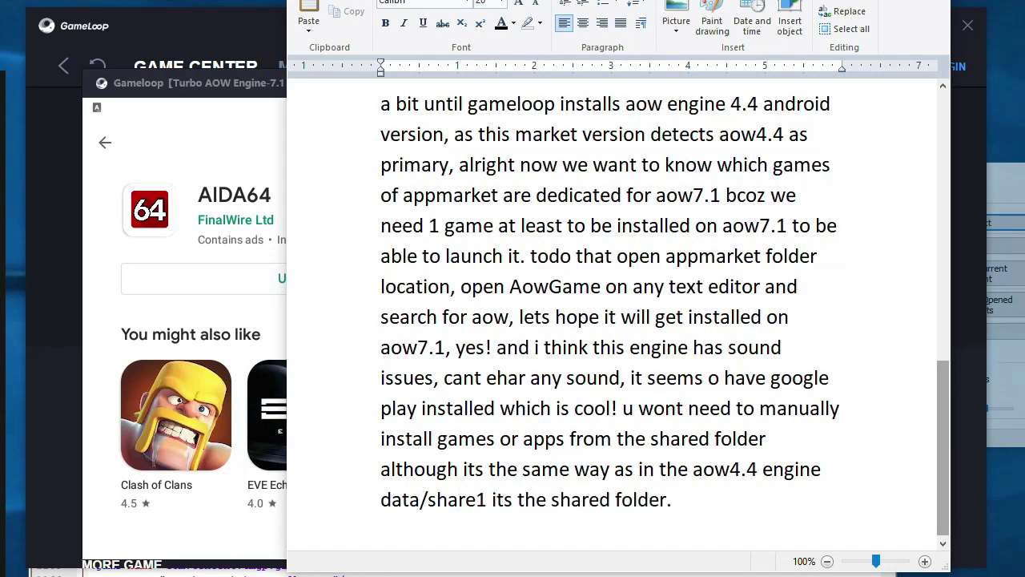
Return to the emulator, open AIDA64 and examine its System, CPU, Network and Display information.
click(96, 192)
click(657, 280)
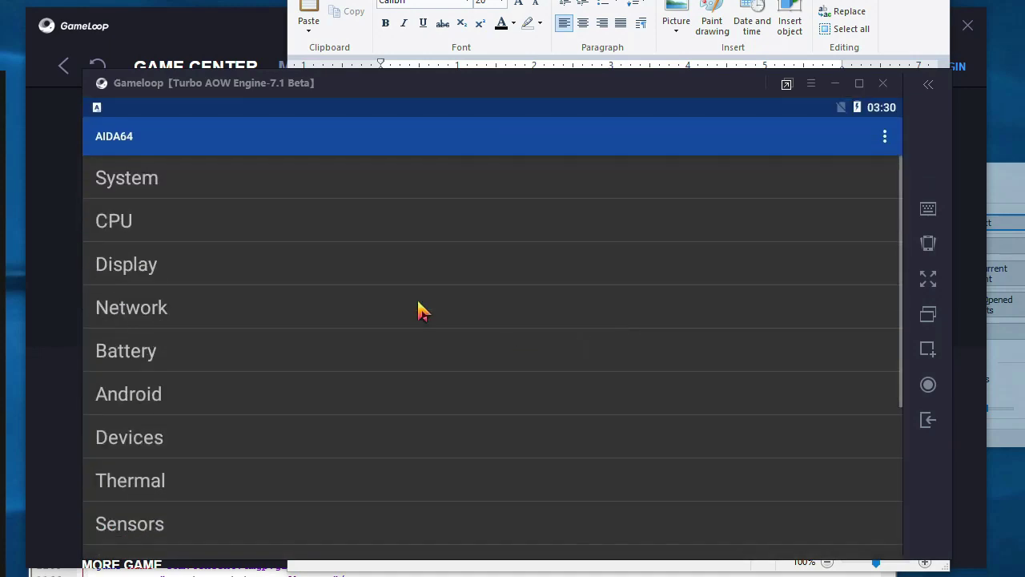
click(190, 190)
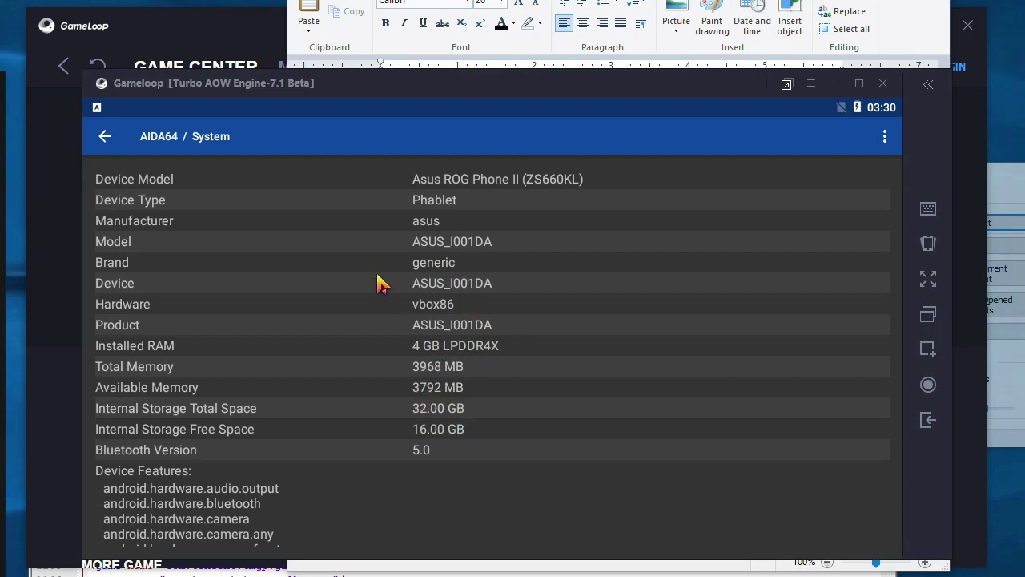
click(105, 136)
click(160, 219)
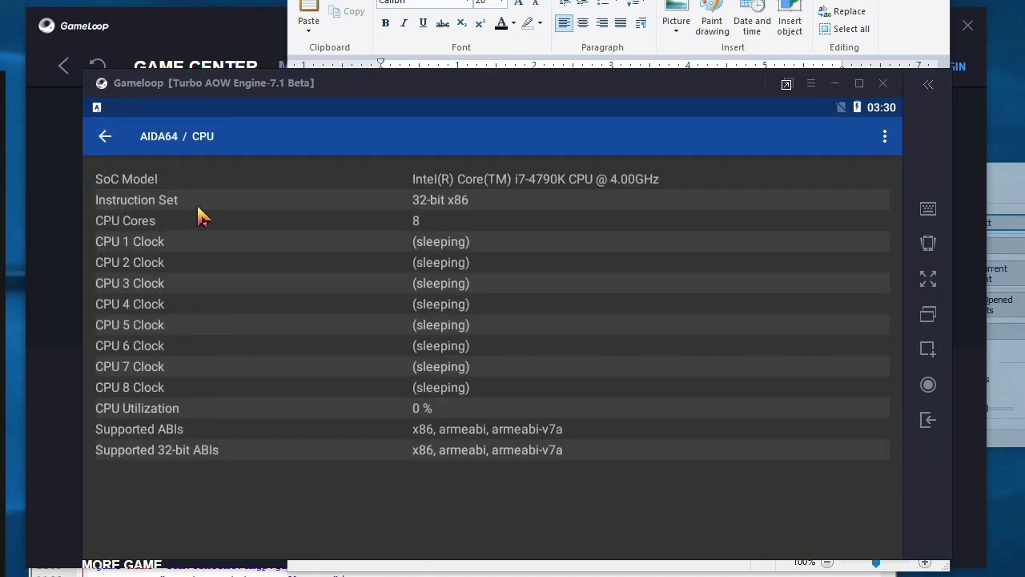
click(105, 136)
click(172, 312)
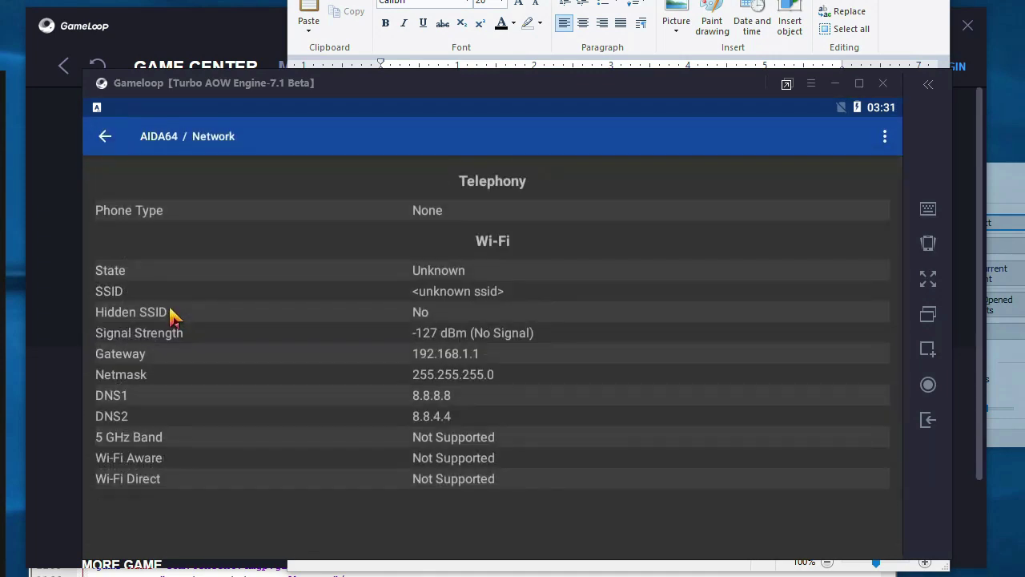
click(105, 137)
click(160, 272)
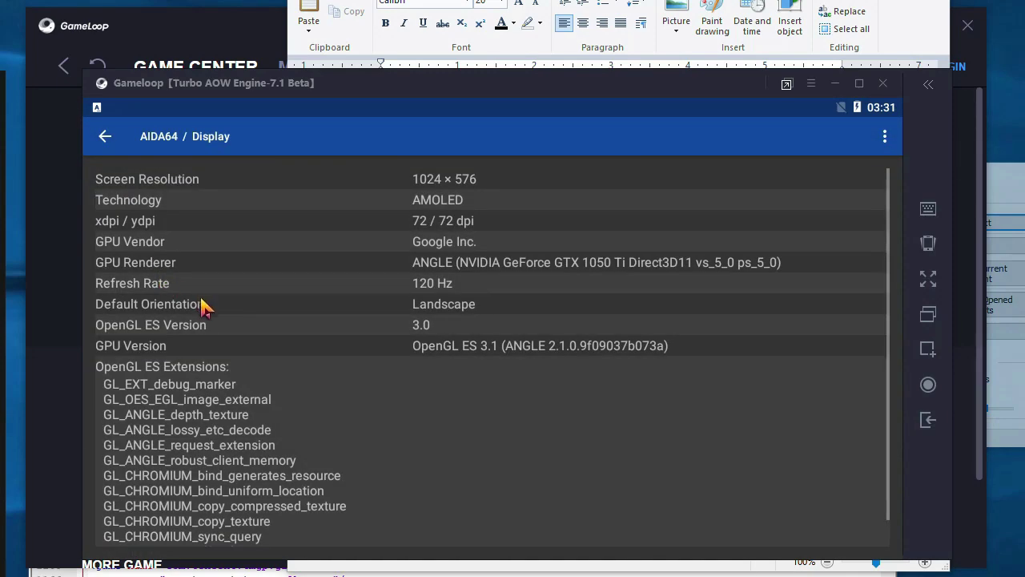
scroll(204, 307, down, 5)
scroll(206, 320, up, 5)
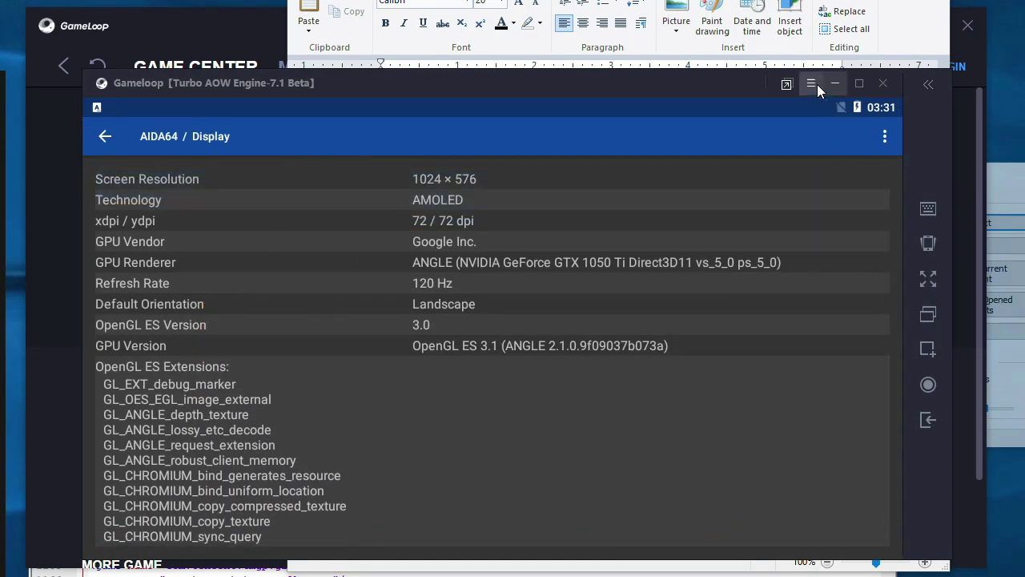
Open the emulator's Setting Center and turn off Run at Startup.
click(813, 84)
click(804, 272)
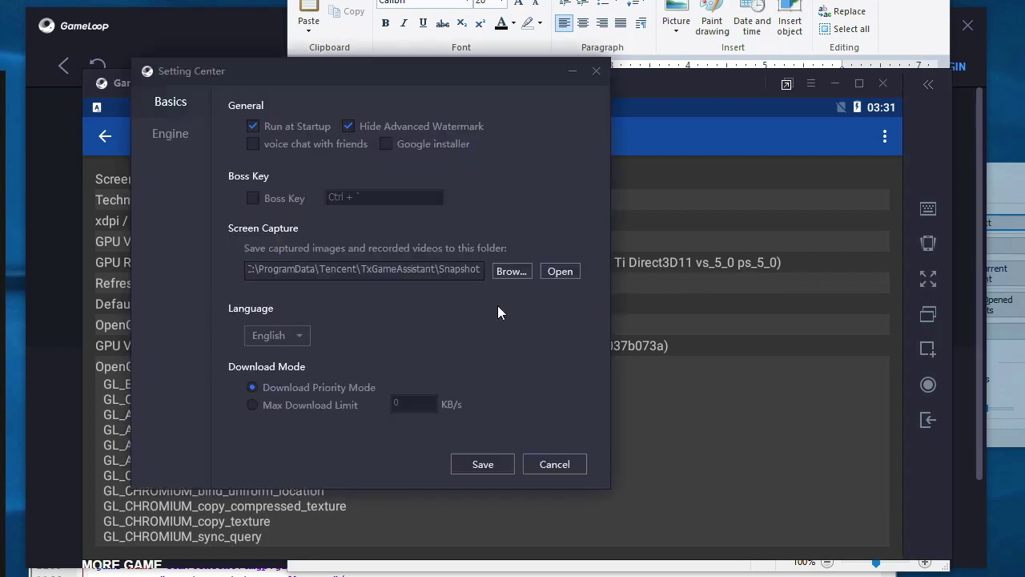
click(253, 125)
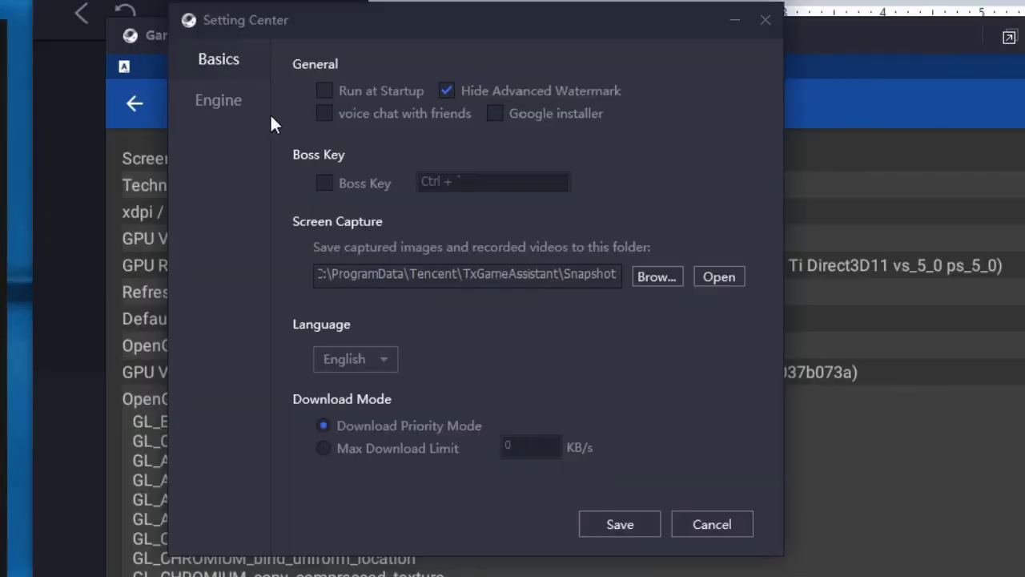
In the engine settings, select DirectX+ rendering with Prioritize Dedicated GPU enabled, and set the memory to 4096MB.
click(228, 120)
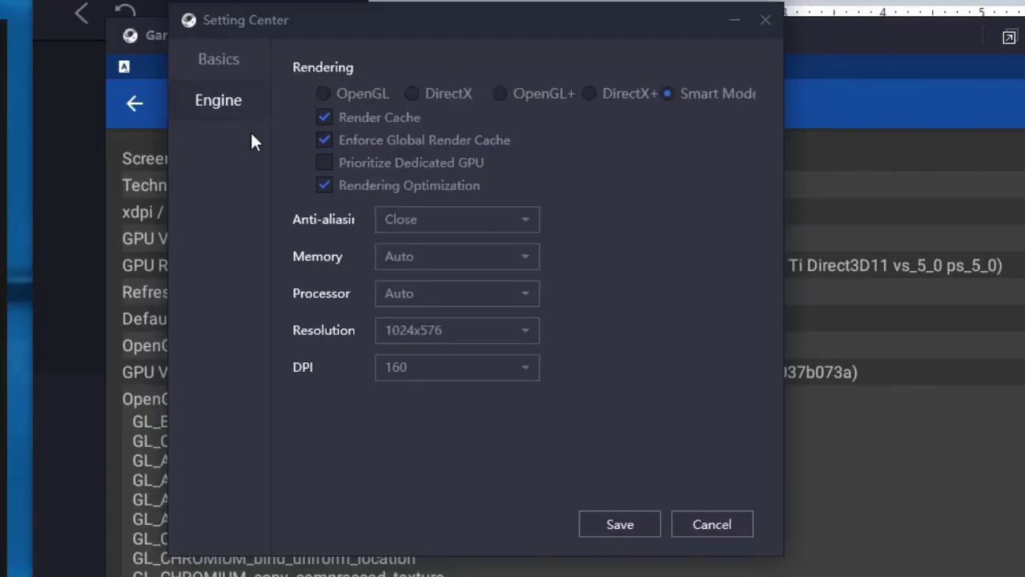
click(594, 94)
click(499, 256)
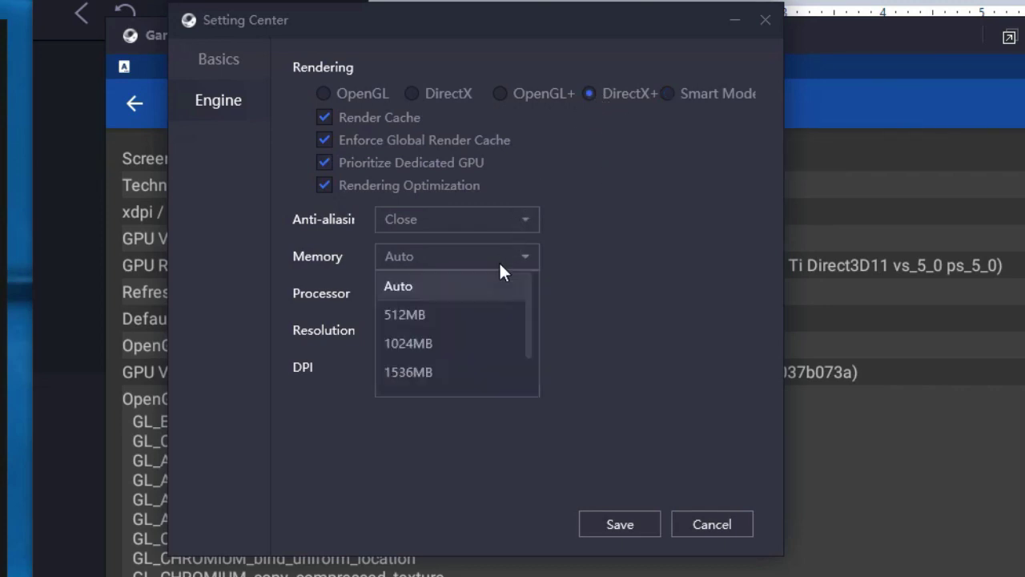
scroll(474, 320, down, 3)
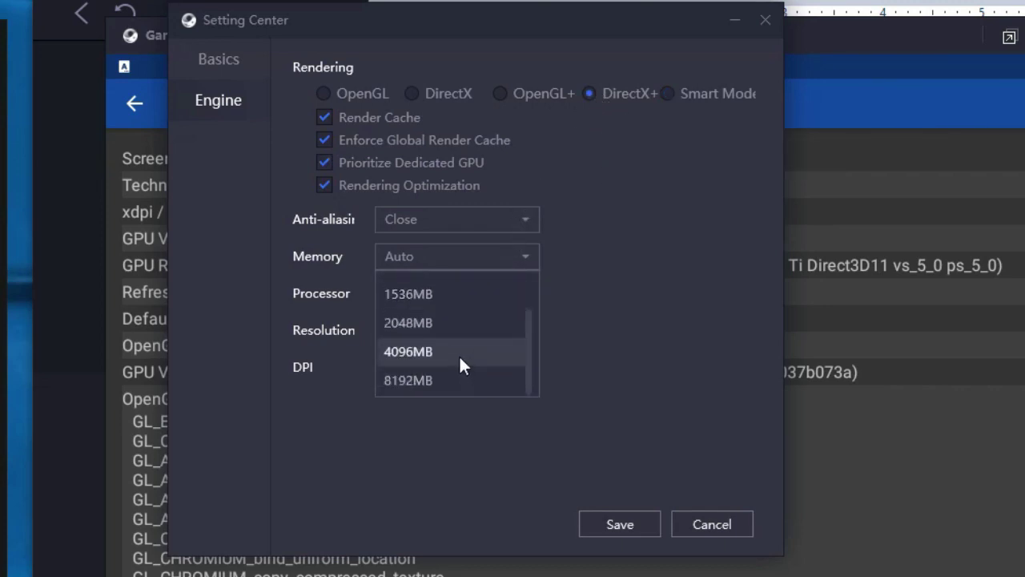
click(462, 357)
Set the engine's processor count to 4 and the DPI to 240, and save the settings.
click(447, 294)
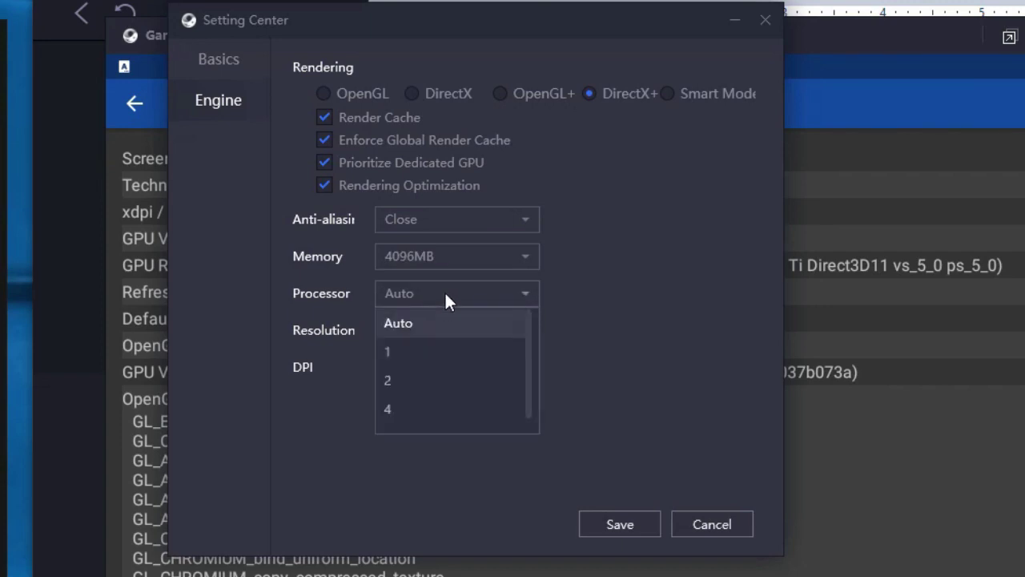
click(430, 404)
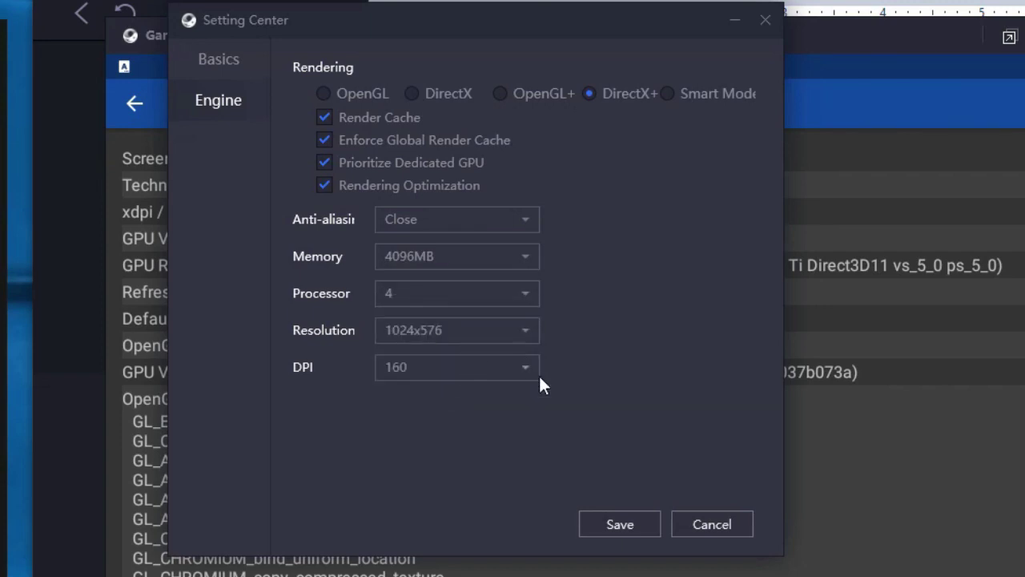
click(474, 370)
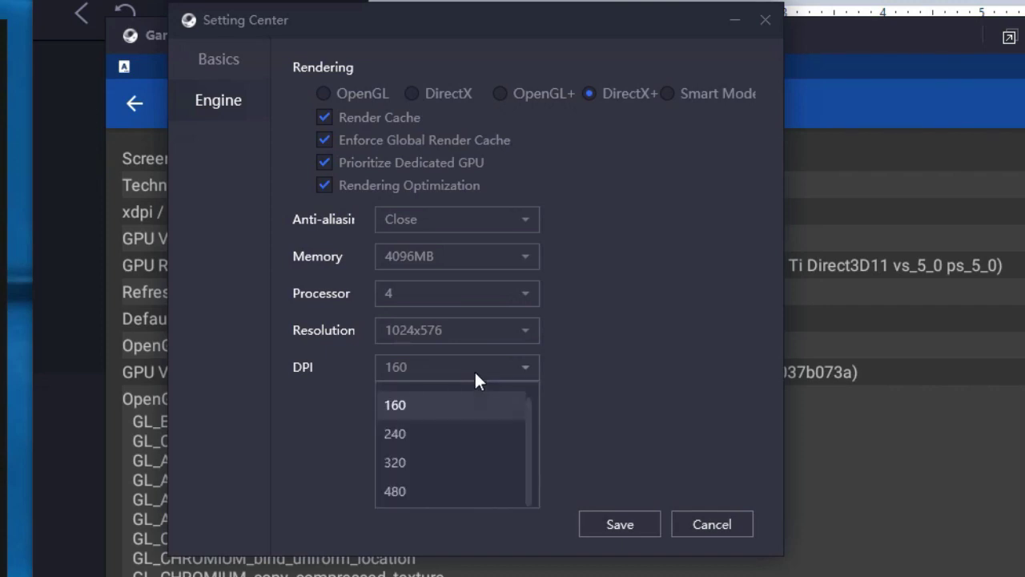
click(457, 437)
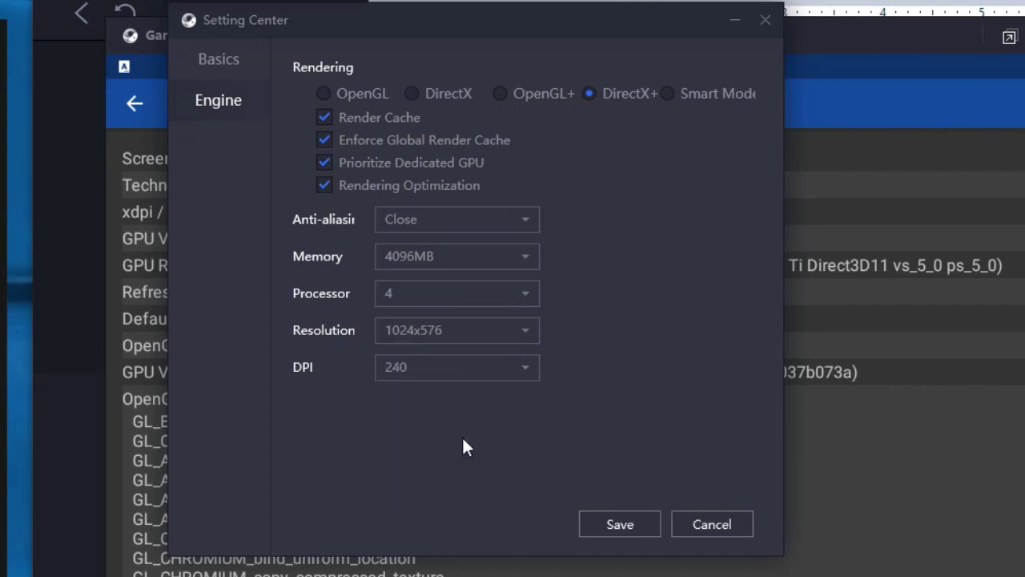
click(612, 521)
click(643, 321)
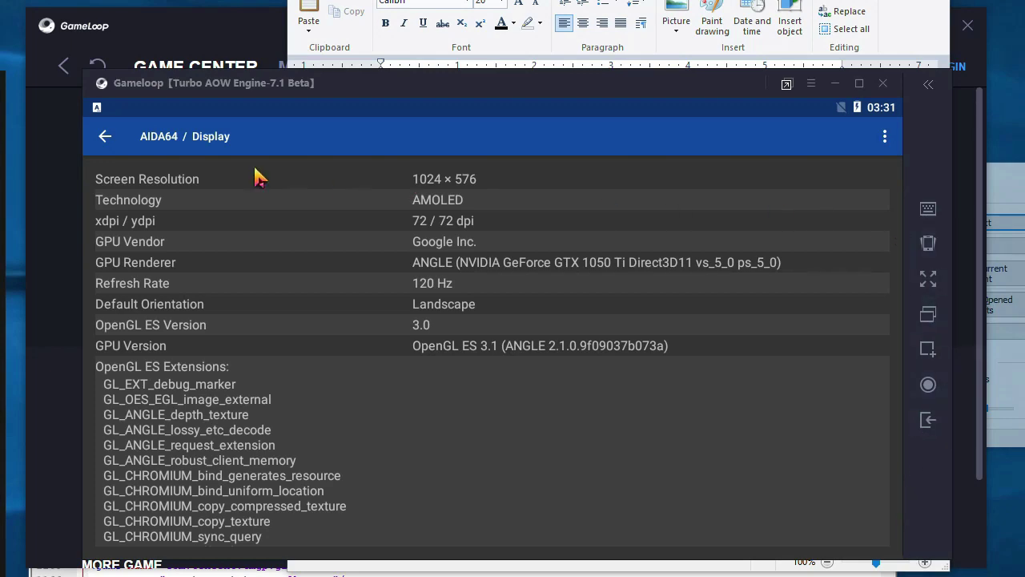
Leave AIDA64, switch to WordPad and continue the note with "i will make other videos in the future considering this new engine..".
click(926, 421)
click(927, 421)
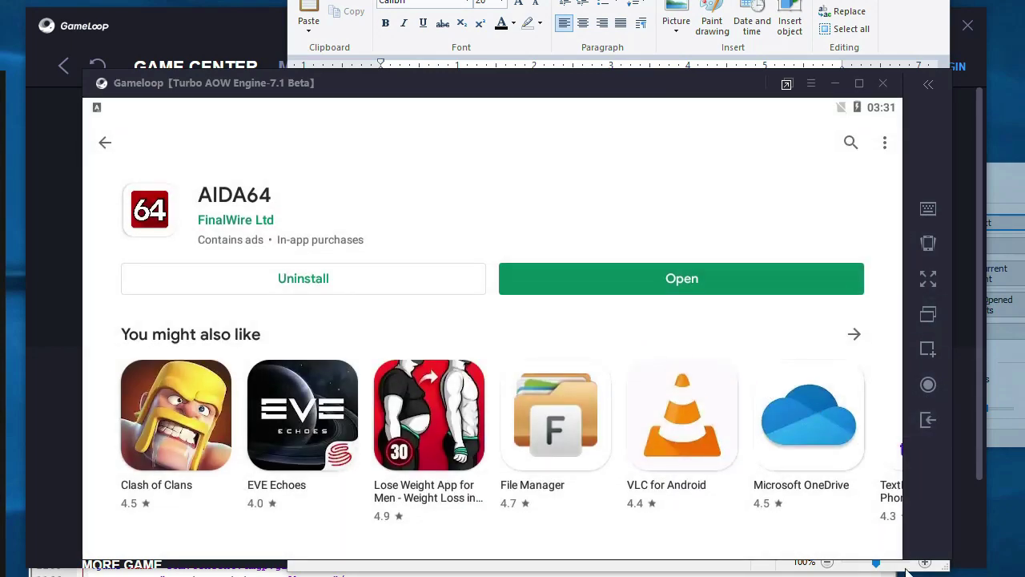
key(alt+Tab)
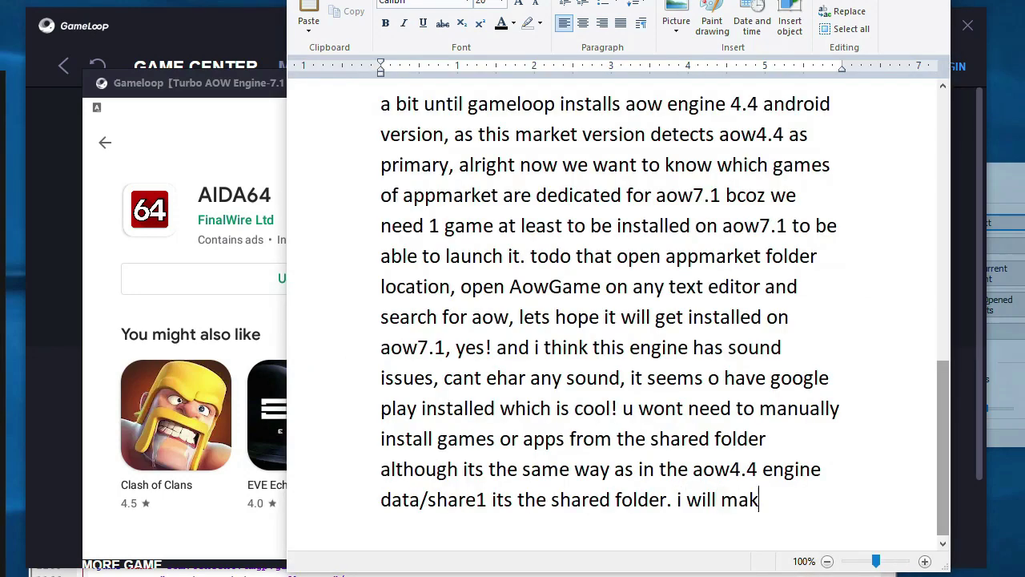
text(her videos in the futur)
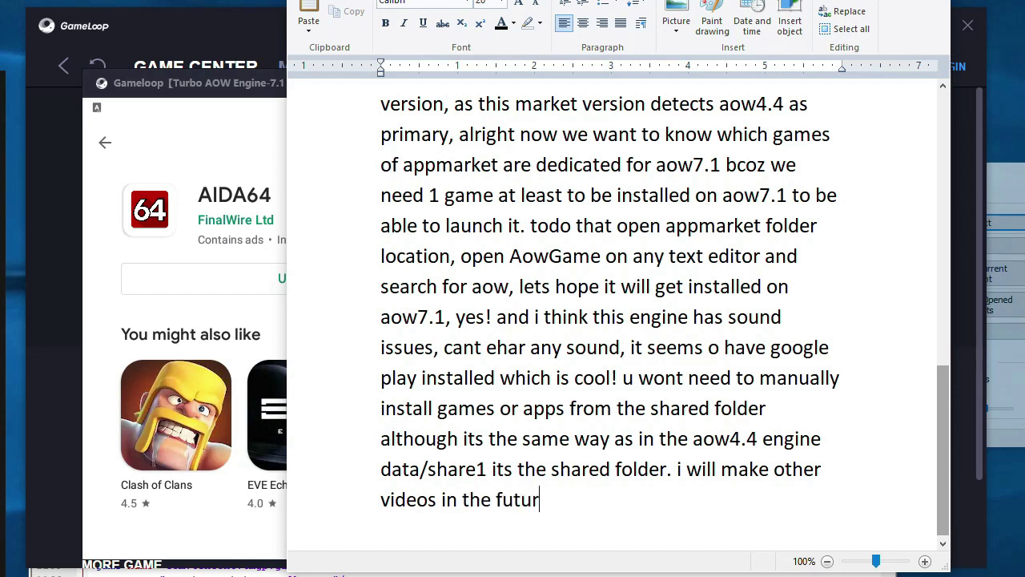
text(e considering)
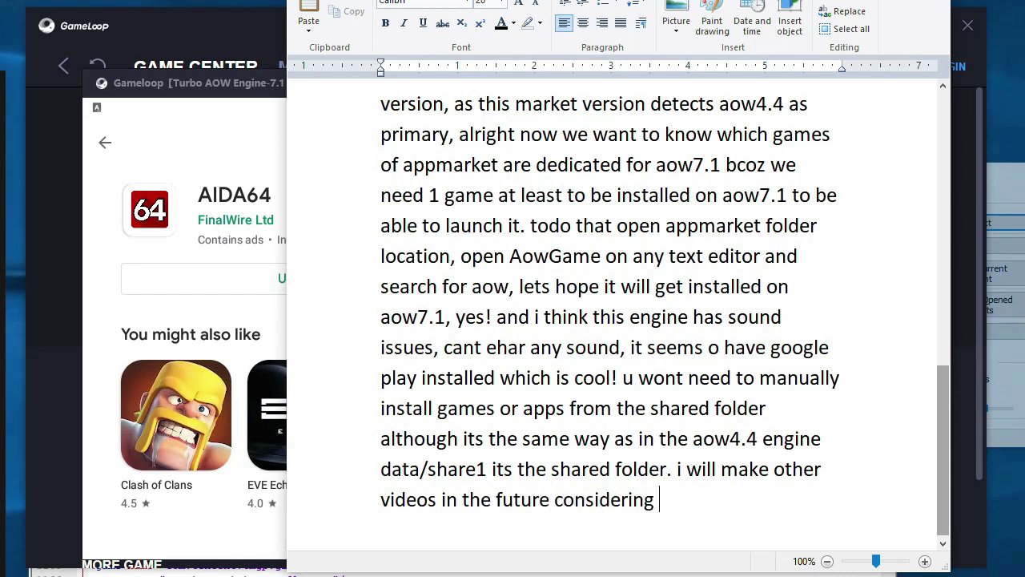
text( this engine)
click(696, 499)
text(new)
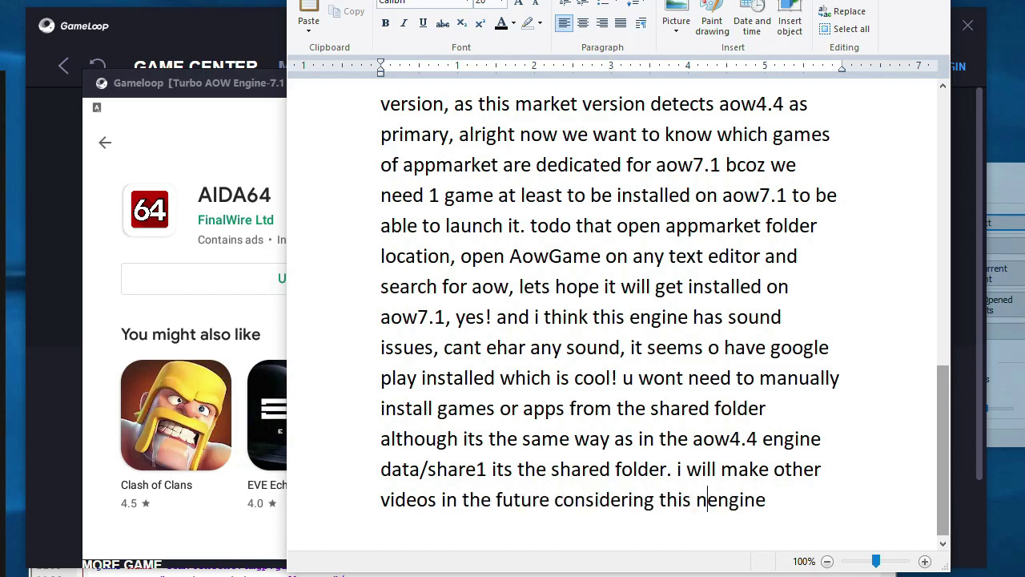
key(Return)
key(Return)
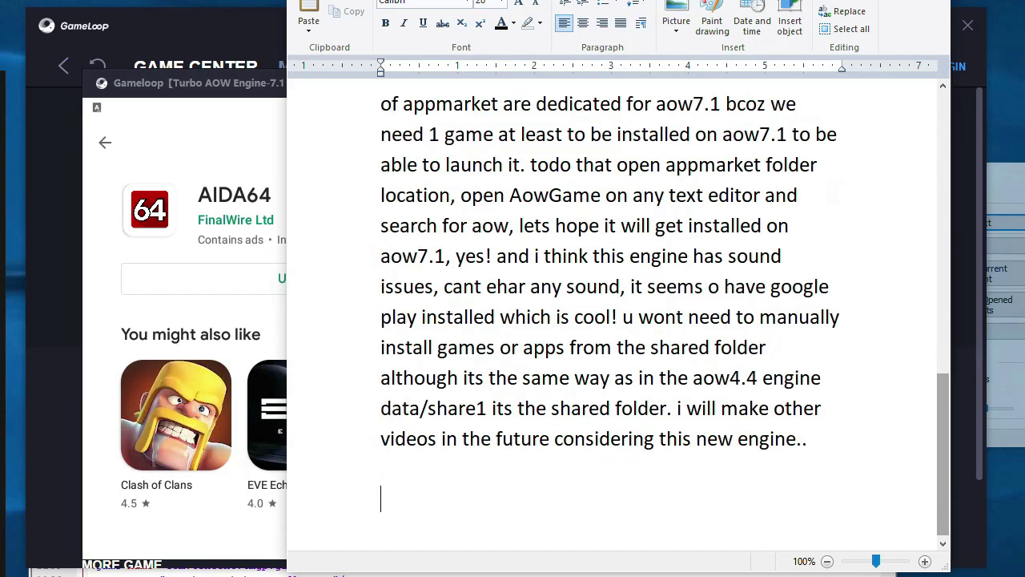
Begin a new paragraph reading "for now we all done, we can also now update appmarket again to the latest version".
text(for now we all done, we c)
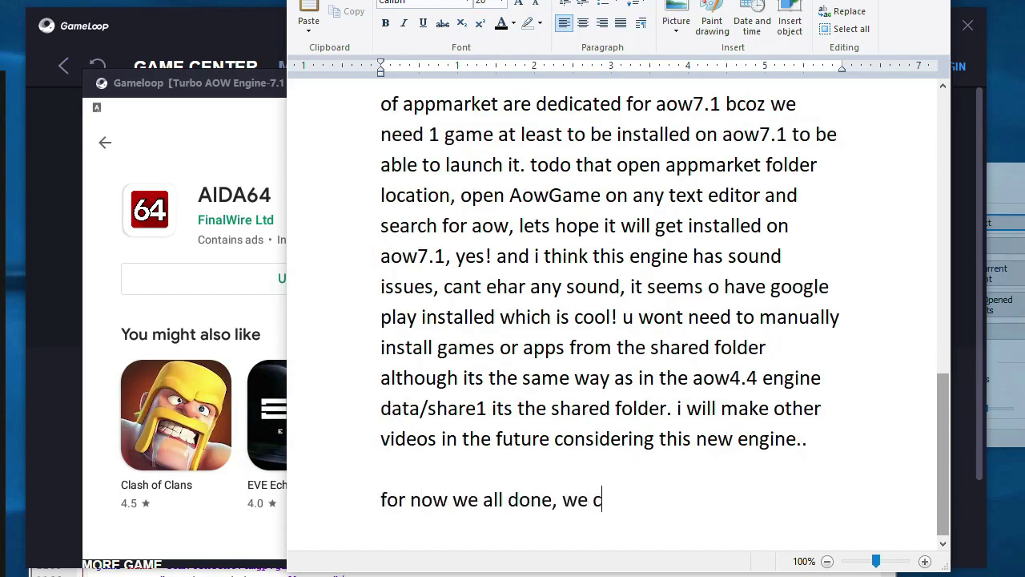
text(an also now update appmarket agai)
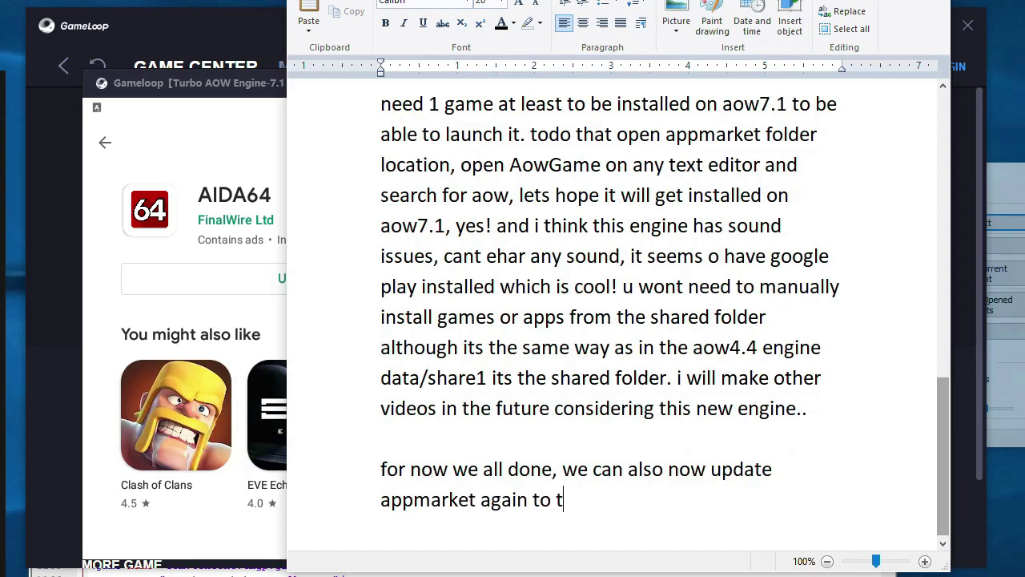
text(n to the latest ver)
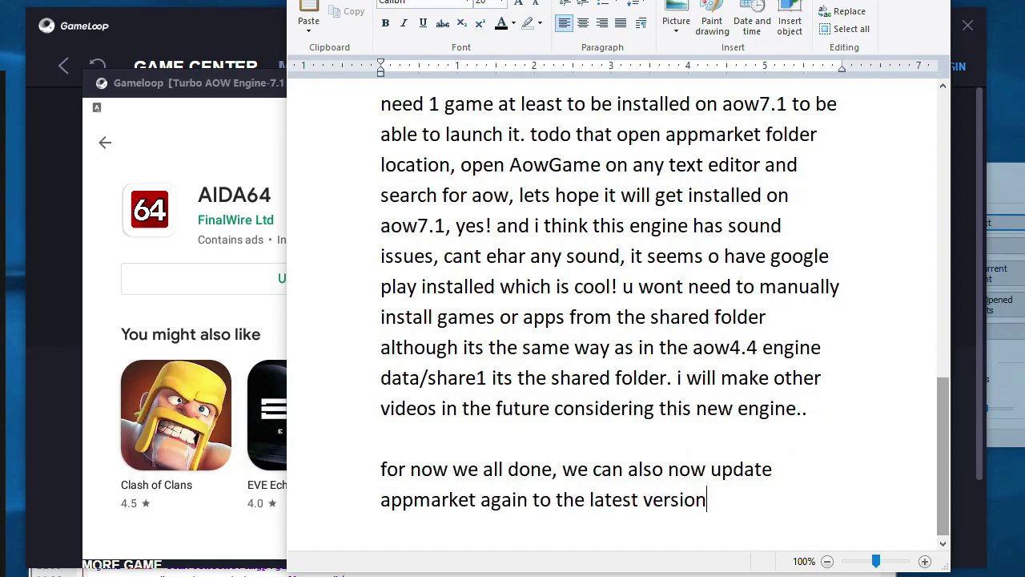
text(sion)
Minimize WordPad, close the AOW 7.1 emulator and start the update from GameLoop's main window.
click(853, 2)
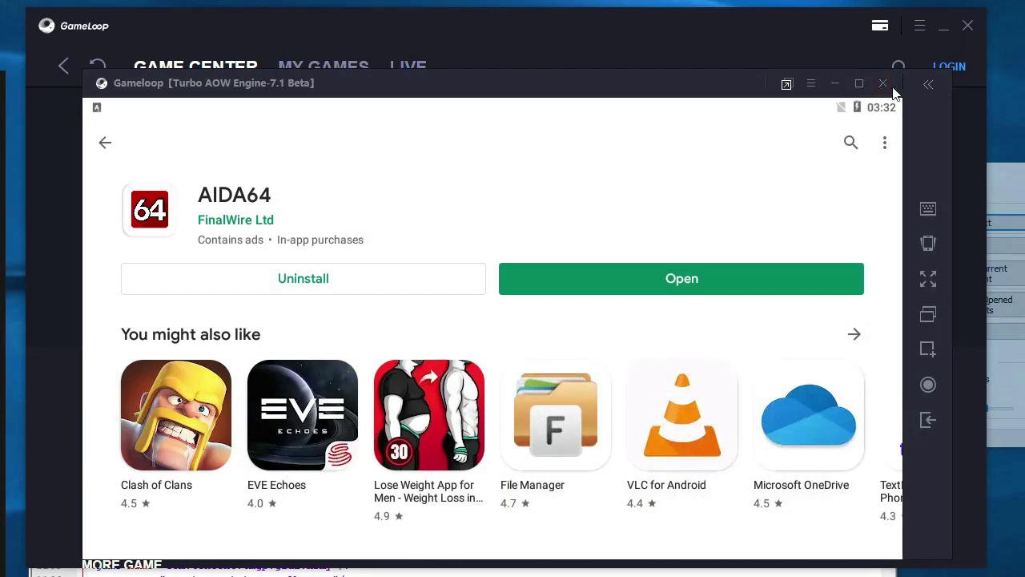
click(883, 85)
click(537, 347)
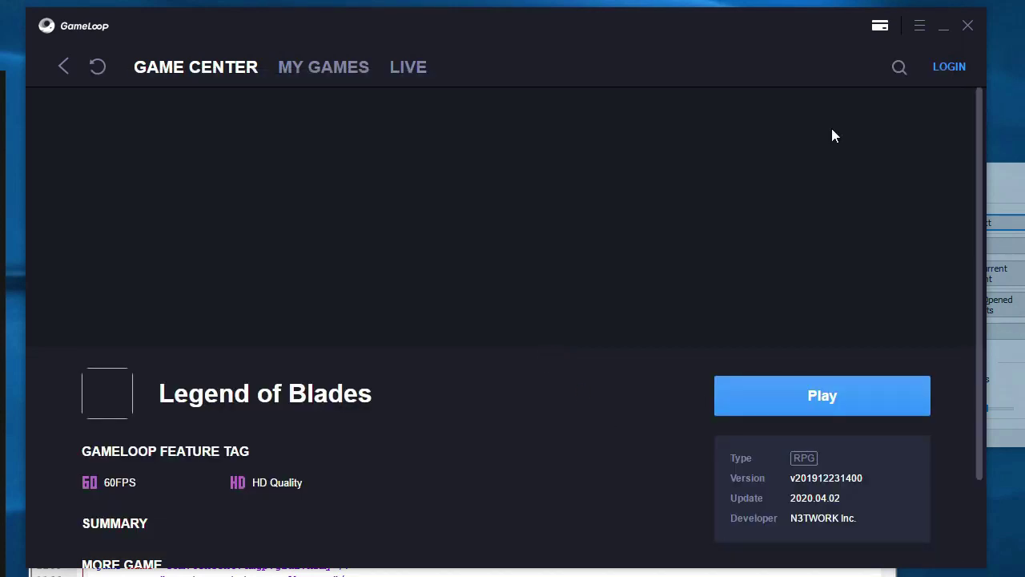
click(919, 29)
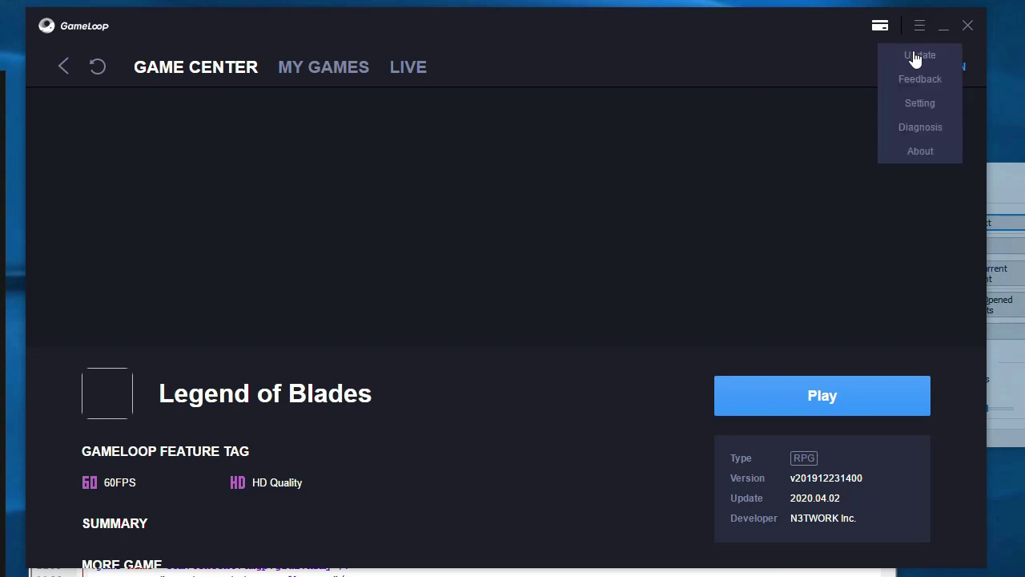
click(918, 55)
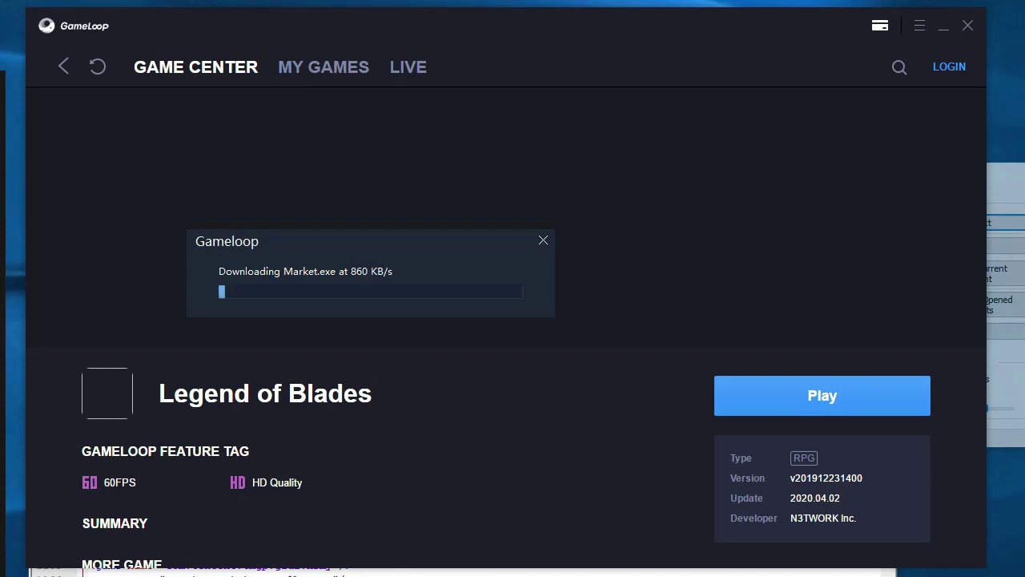
Open GameLoop's Diagnostic Tool beside the update download and check the installed Market version.
click(806, 570)
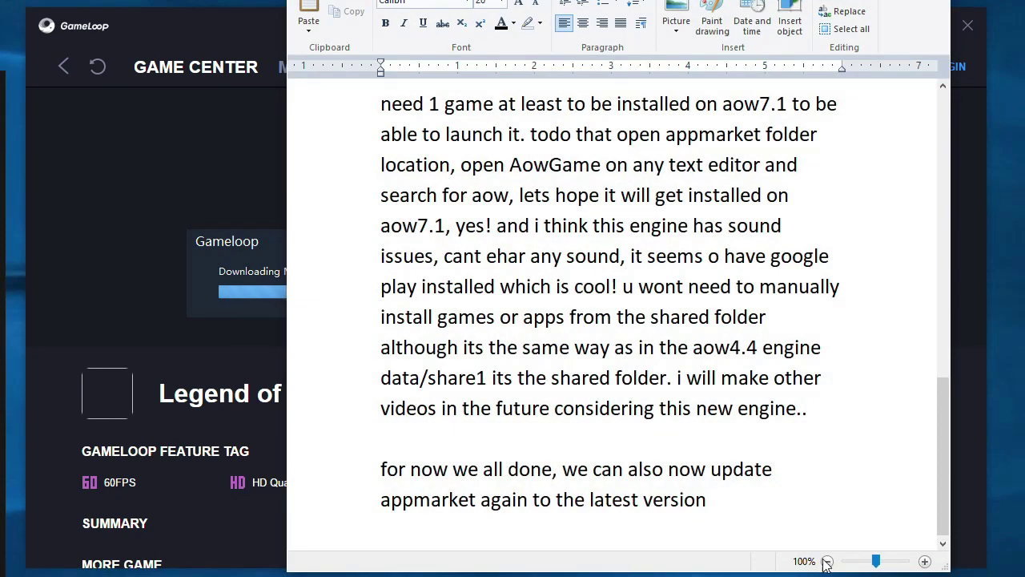
click(958, 116)
click(920, 26)
click(901, 134)
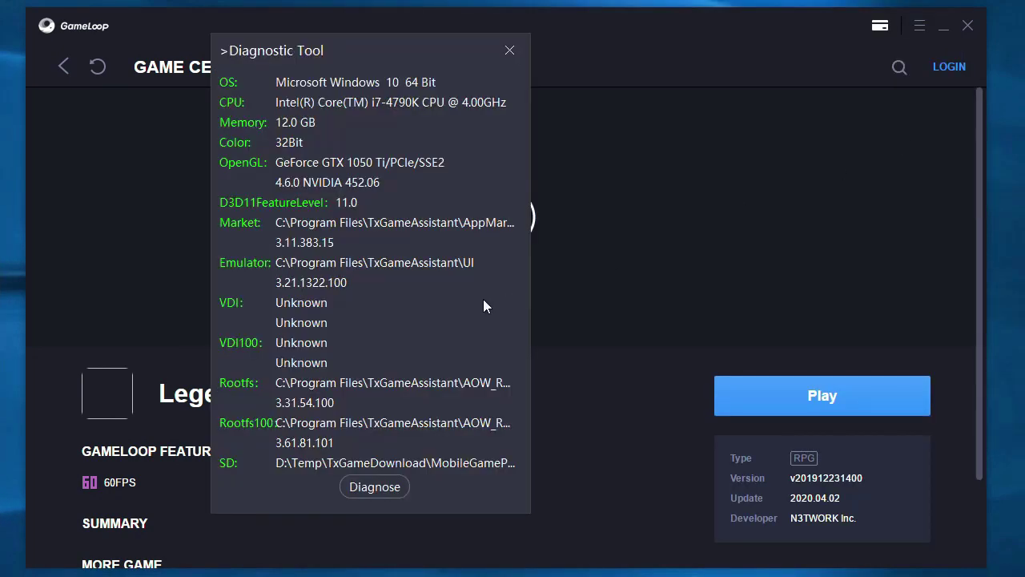
drag(483, 307, 293, 369)
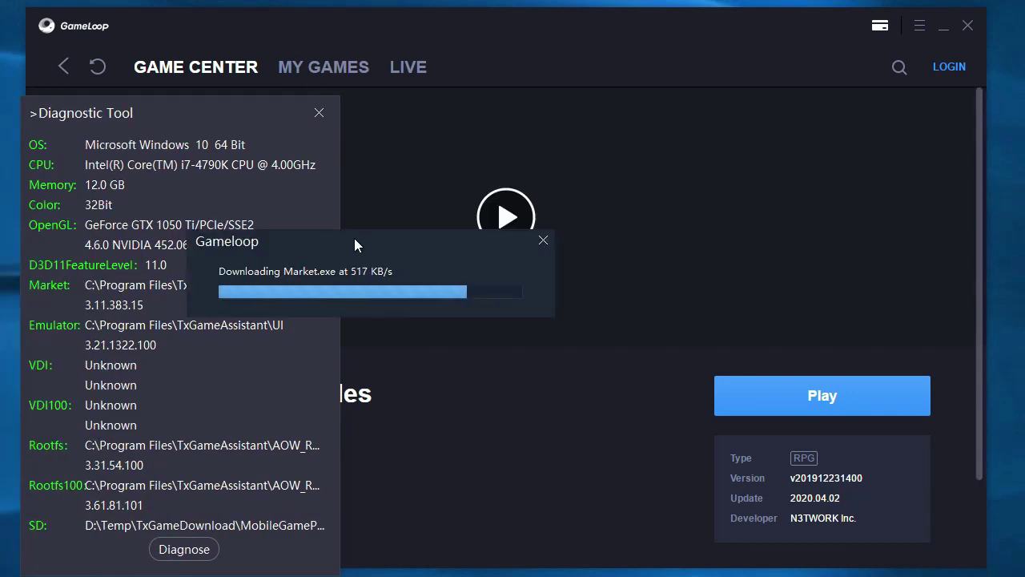
drag(355, 239, 517, 263)
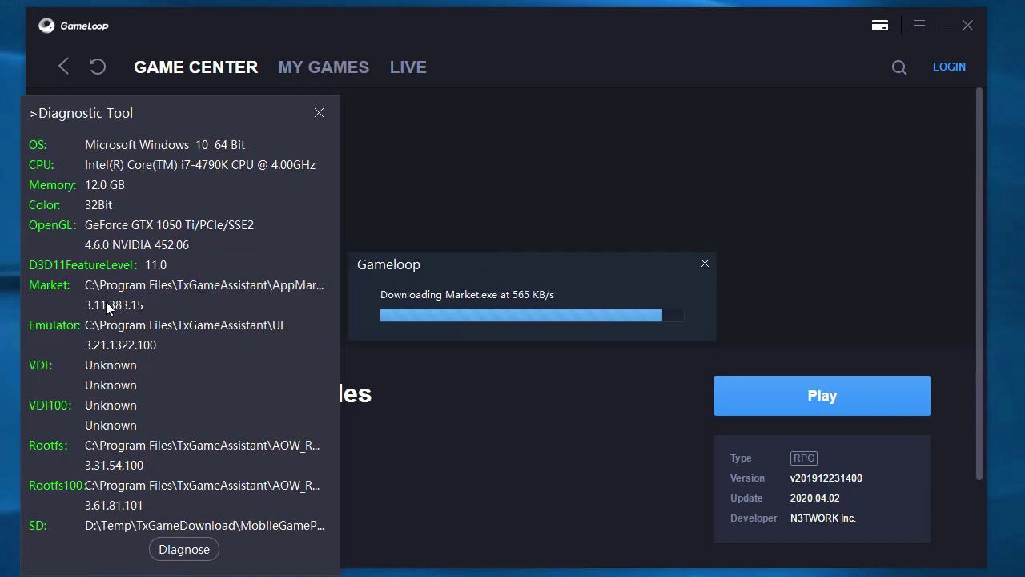
click(319, 113)
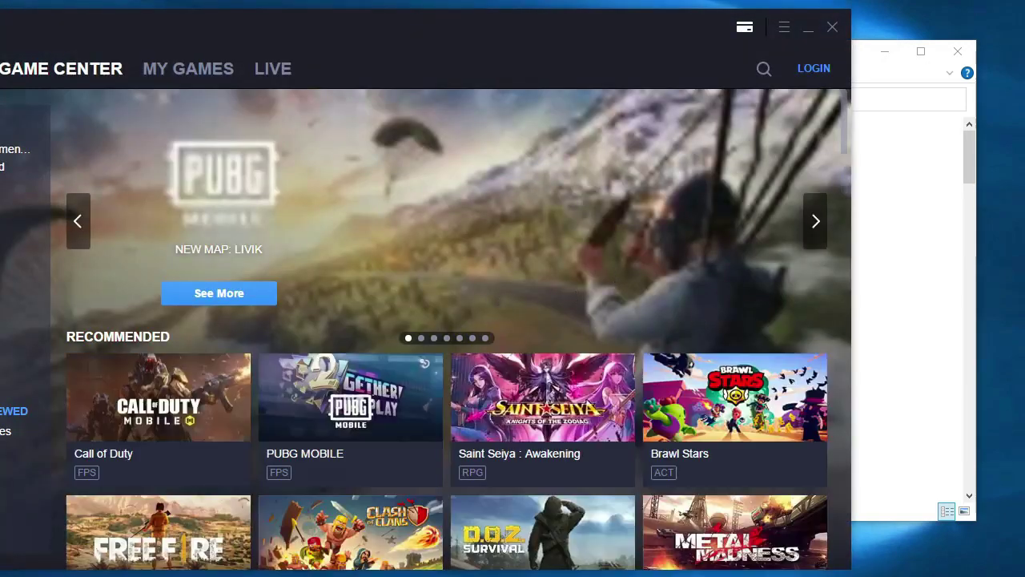
Reopen the Diagnostic Tool in the updated GameLoop and check its Market version.
click(705, 265)
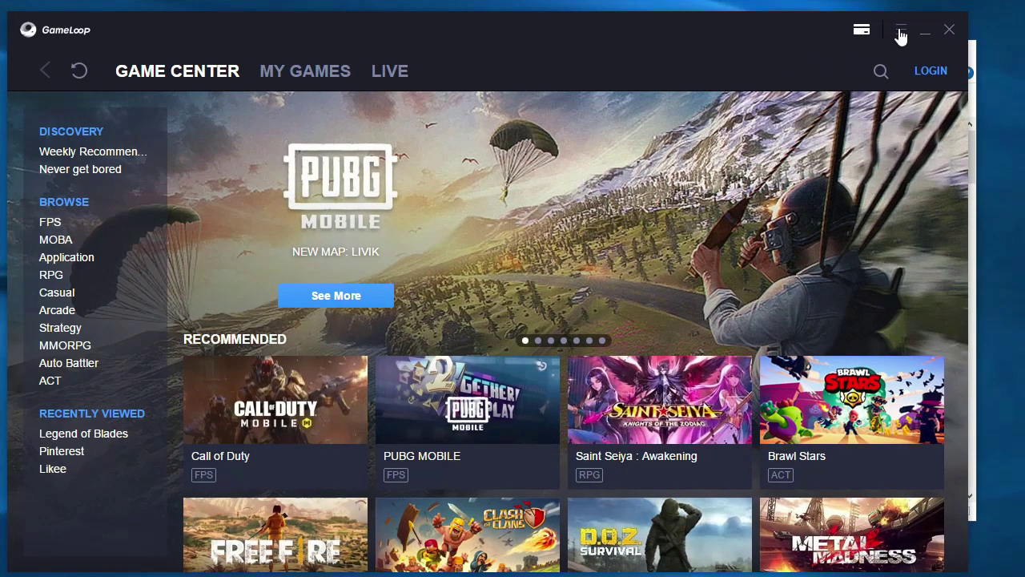
click(902, 33)
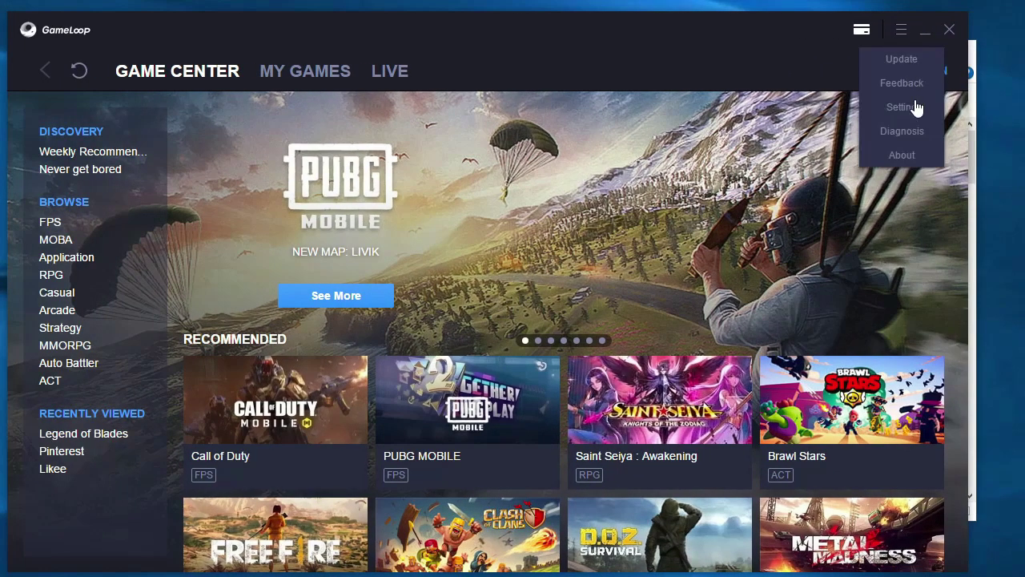
click(897, 134)
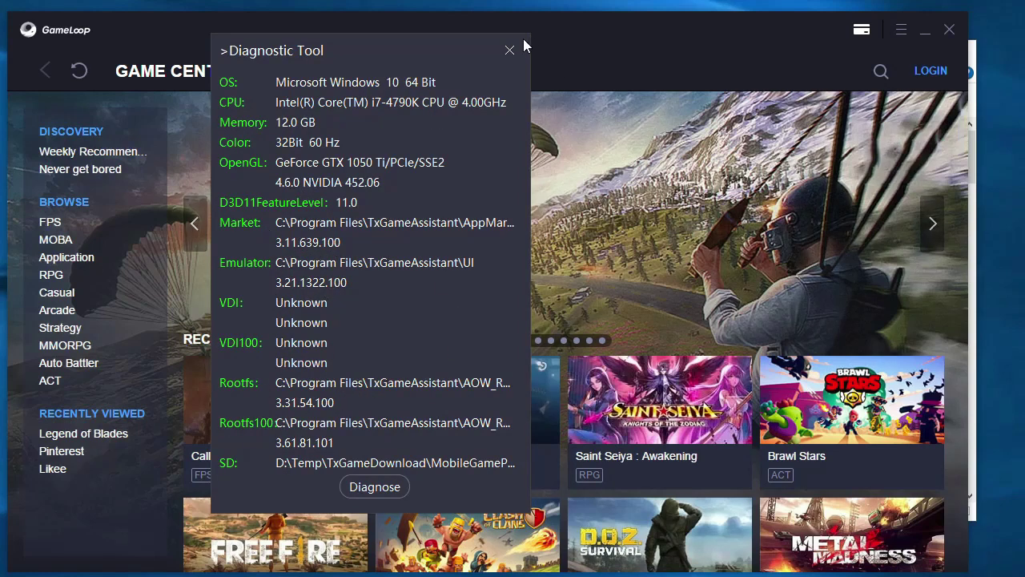
Continue the WordPad note with ", so anytime u want to launch the aow7.1 engine just start that game we installed before.".
key(alt+Tab)
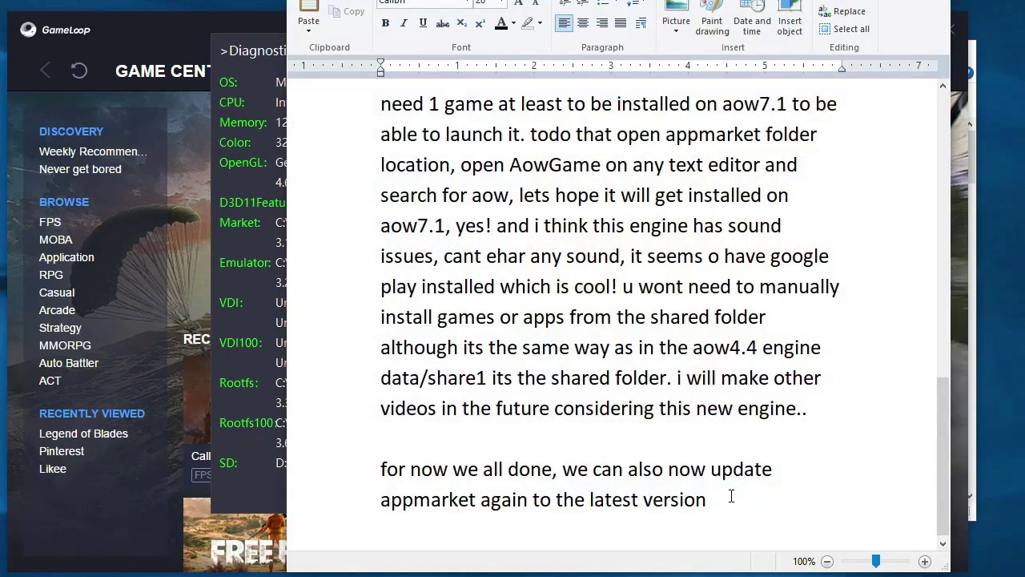
text(so)
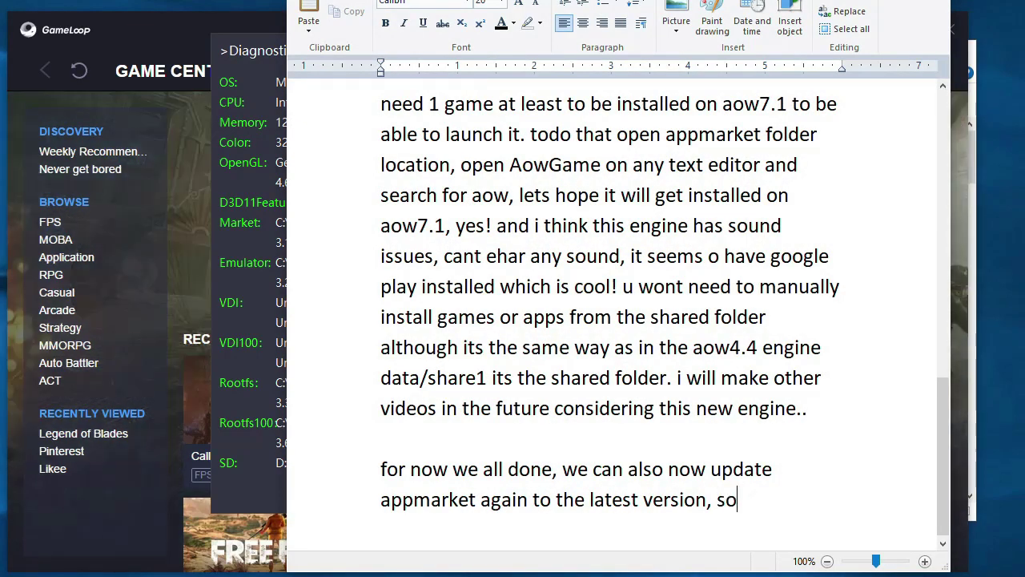
text( anytime u want)
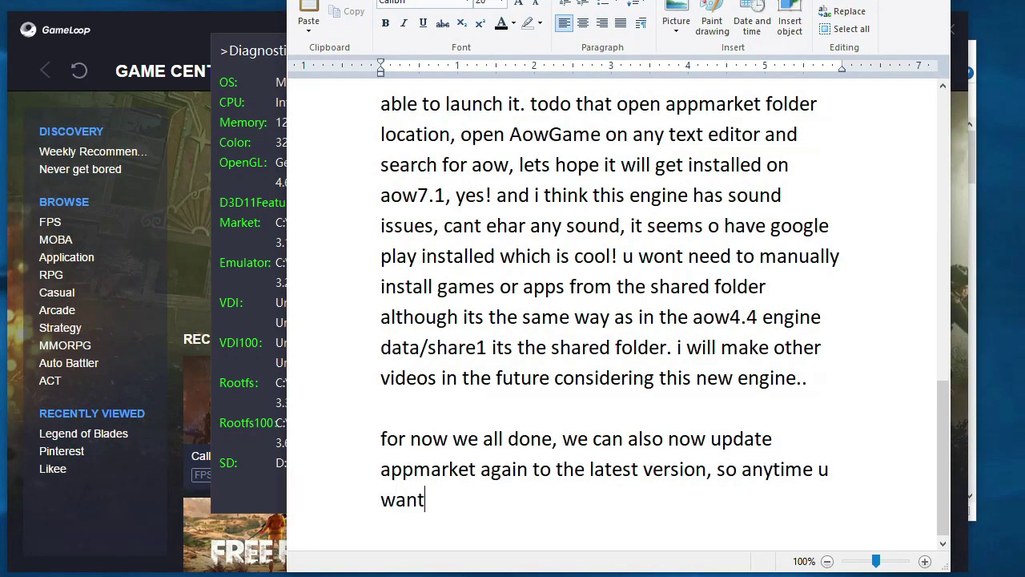
text( to launch the aow7.)
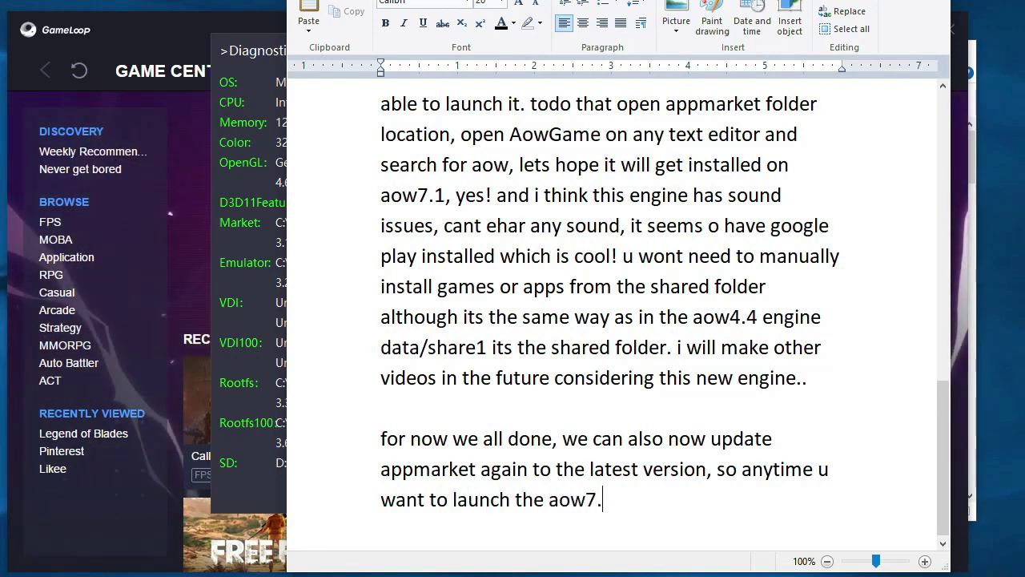
text(1 engine just start)
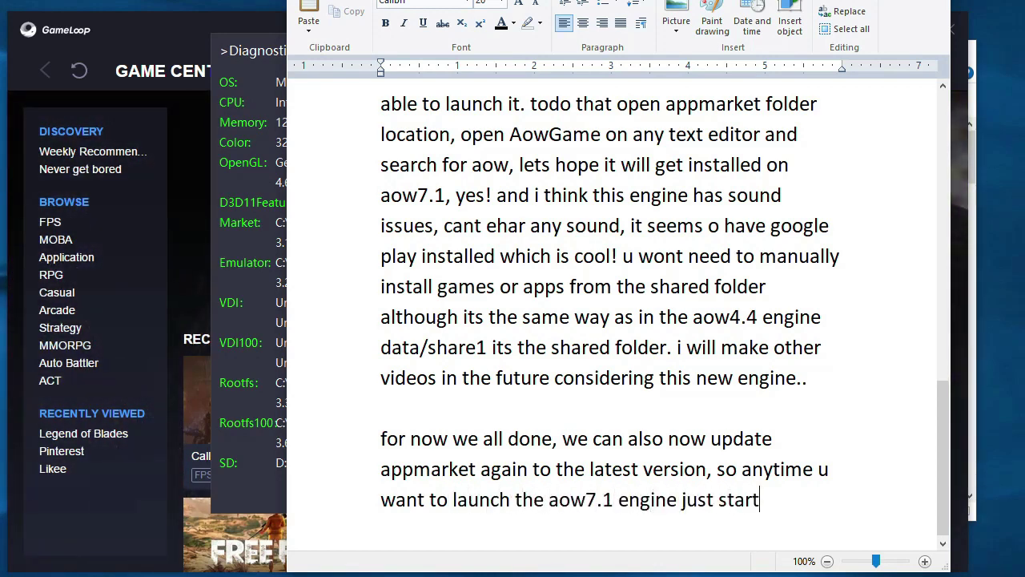
text( that game we installed befr)
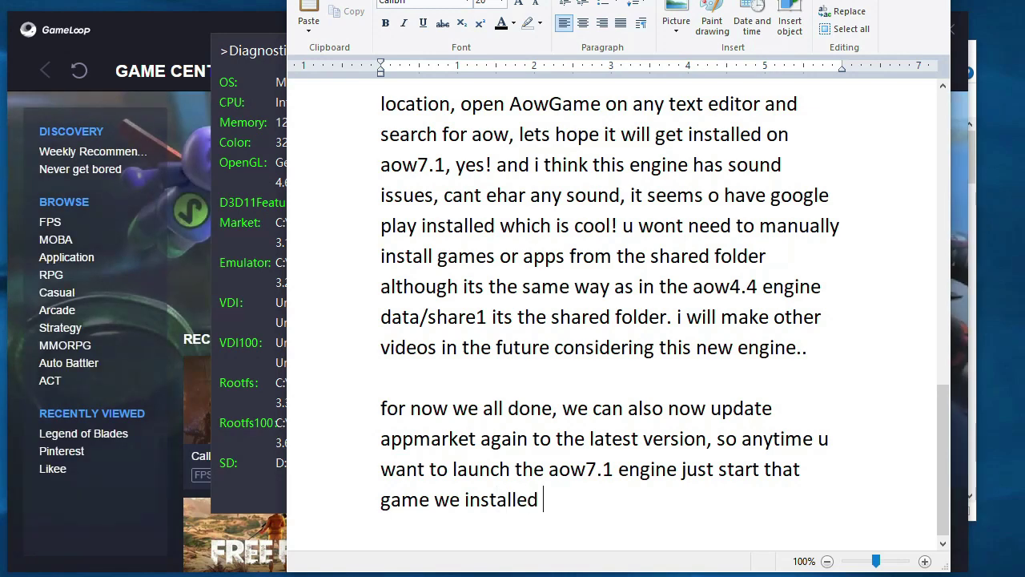
key(BackSpace)
text(ore.)
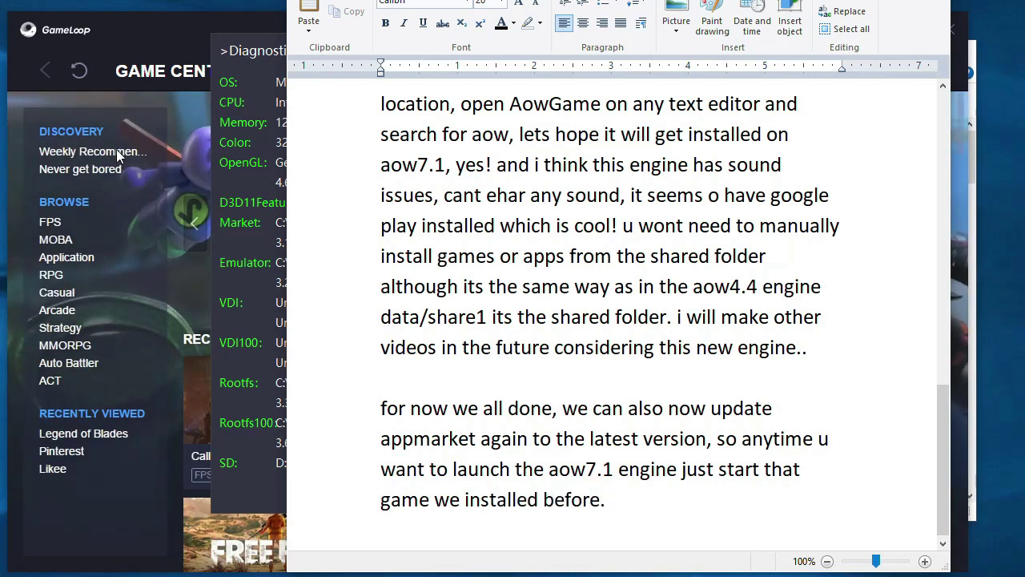
Switch to GameLoop, launch Legend of Blades from the installed games and move its emulator window over the centre of GameLoop's window.
click(113, 517)
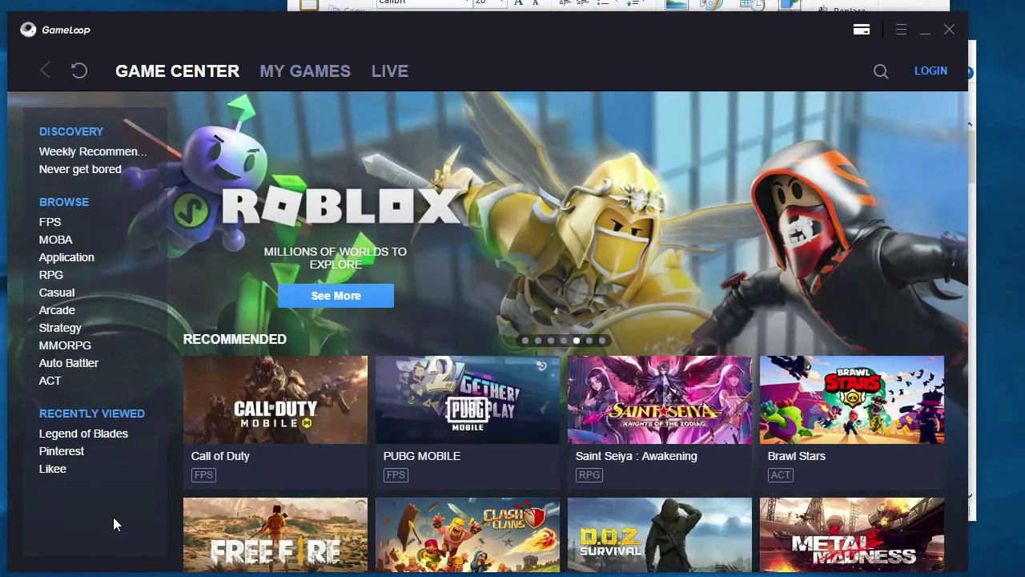
click(305, 70)
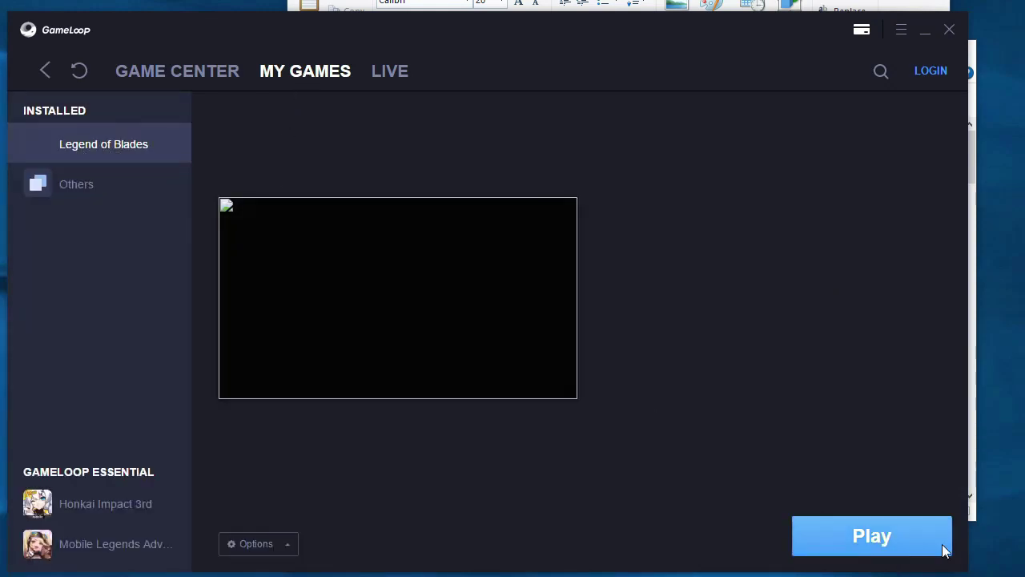
click(875, 548)
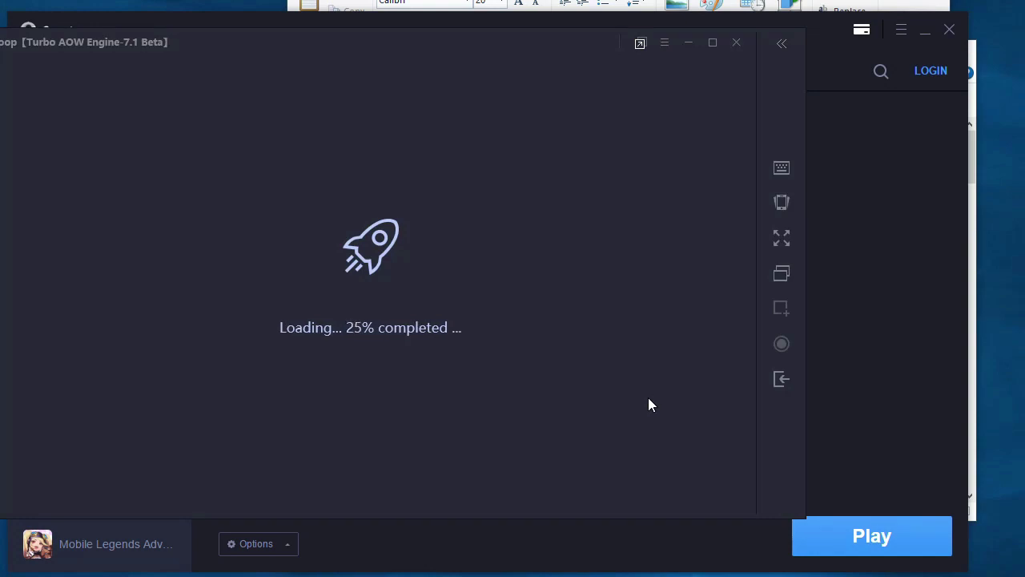
drag(280, 40, 422, 77)
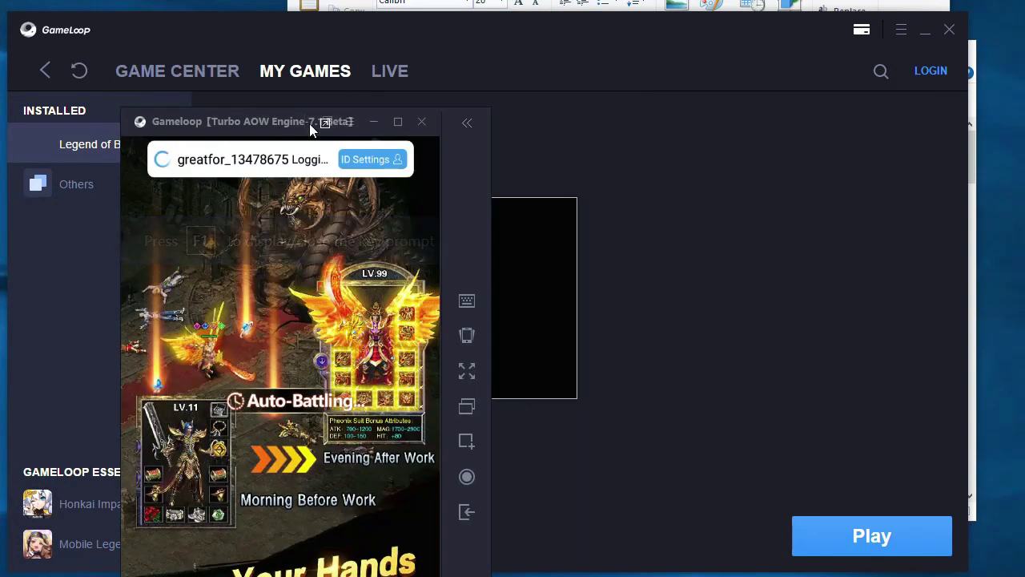
drag(310, 123, 490, 15)
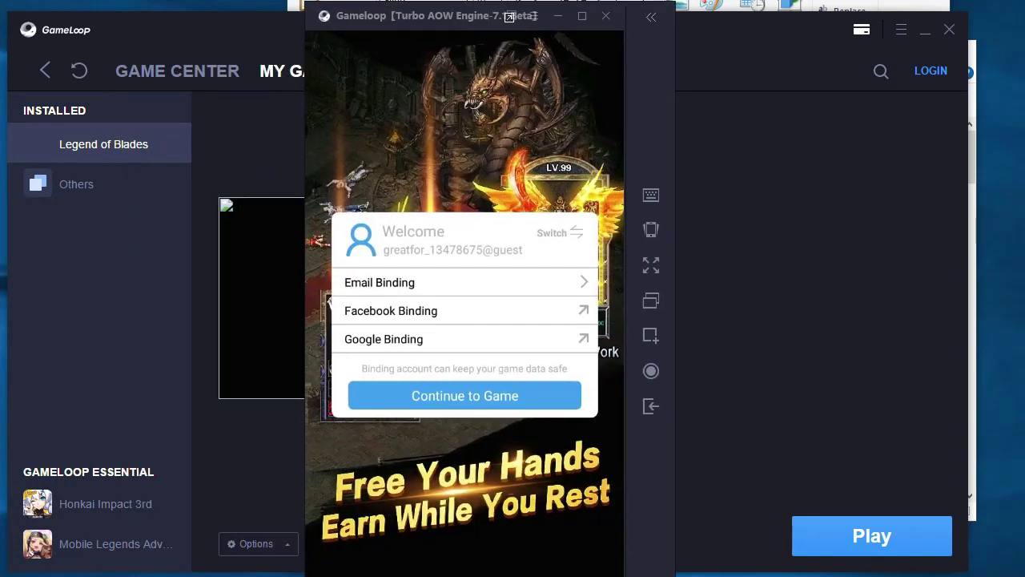
Return to WordPad and add "i think you got this right, now we also have playstore so we can test".
key(alt+Tab)
text(think)
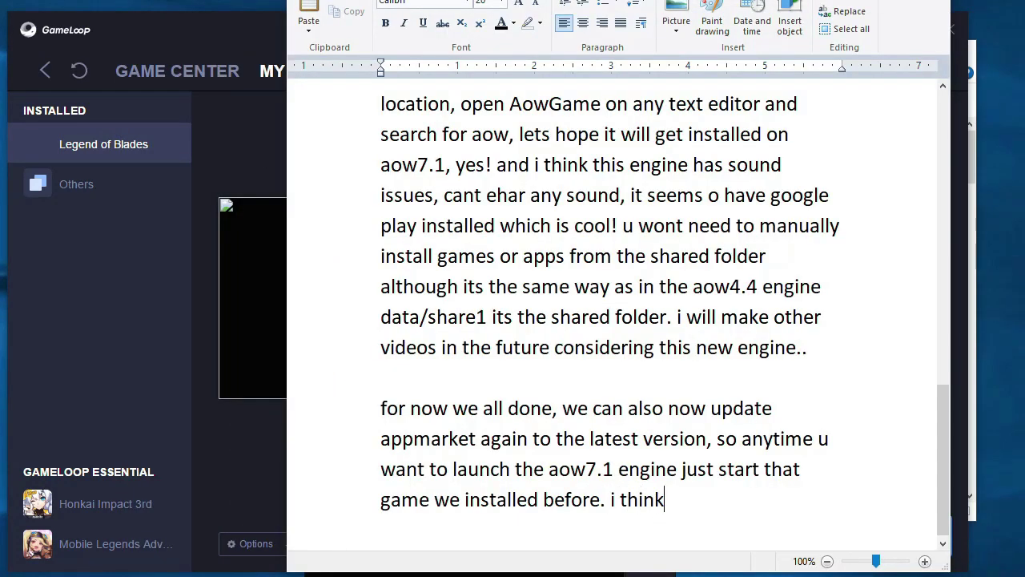
text( you got this right, )
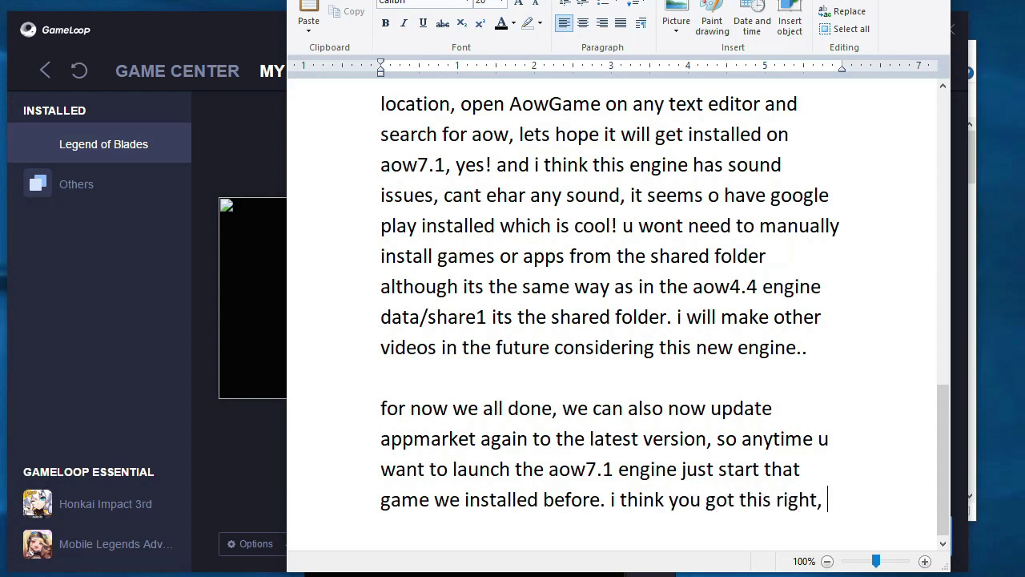
text(now we also have plays)
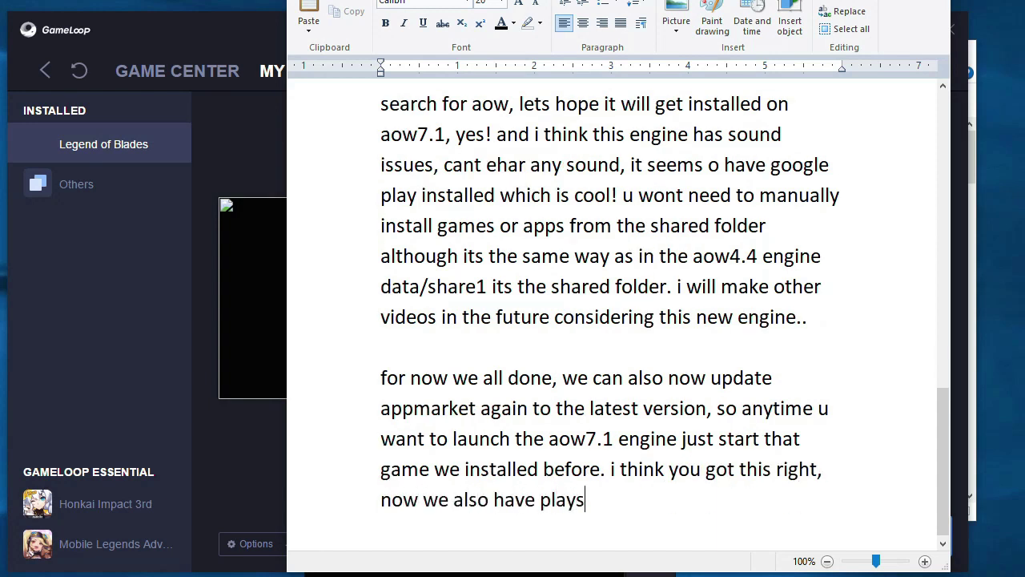
text(tore so we can test )
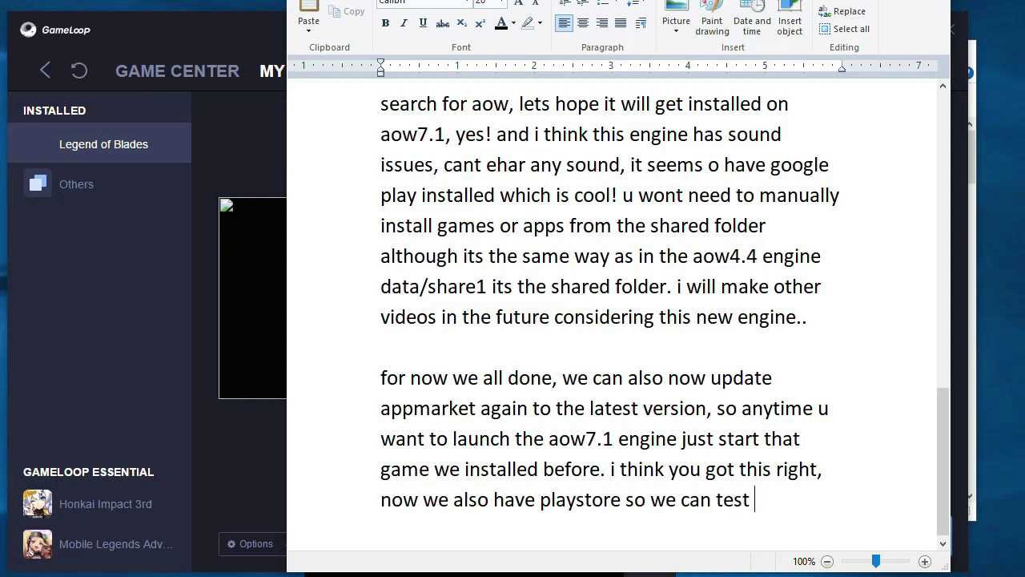
Continue the sentence with "other games and see if they work on this aow7.1 engine, if".
text(other games and see )
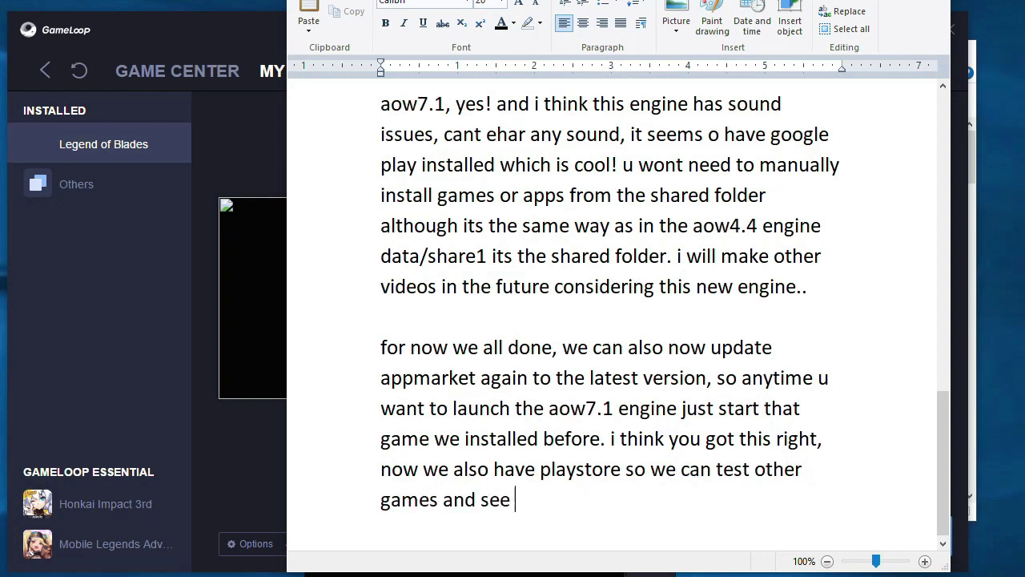
text(if they)
key(BackSpace)
key(BackSpace)
key(BackSpace)
text(they wo)
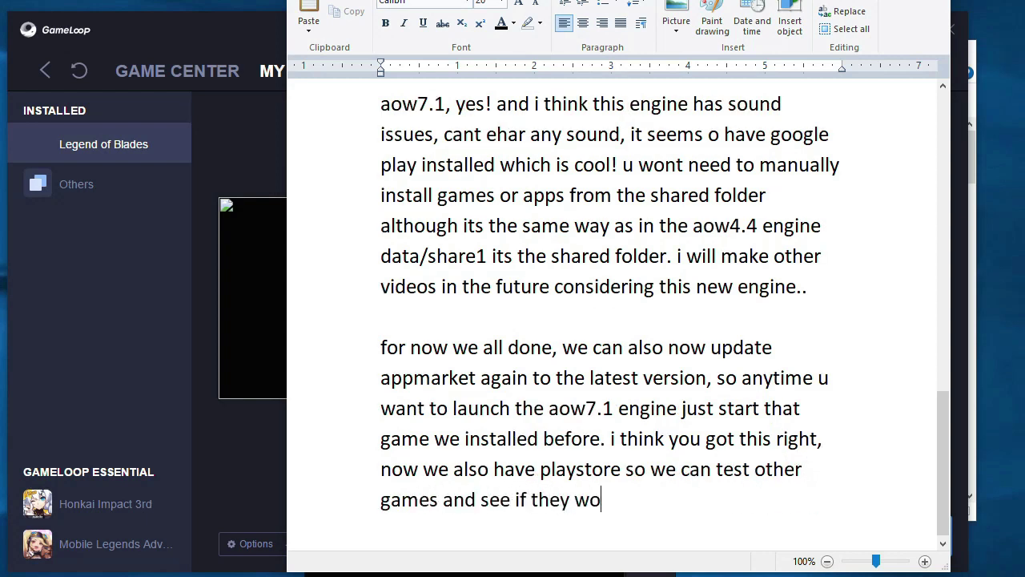
text(rk on this aow)
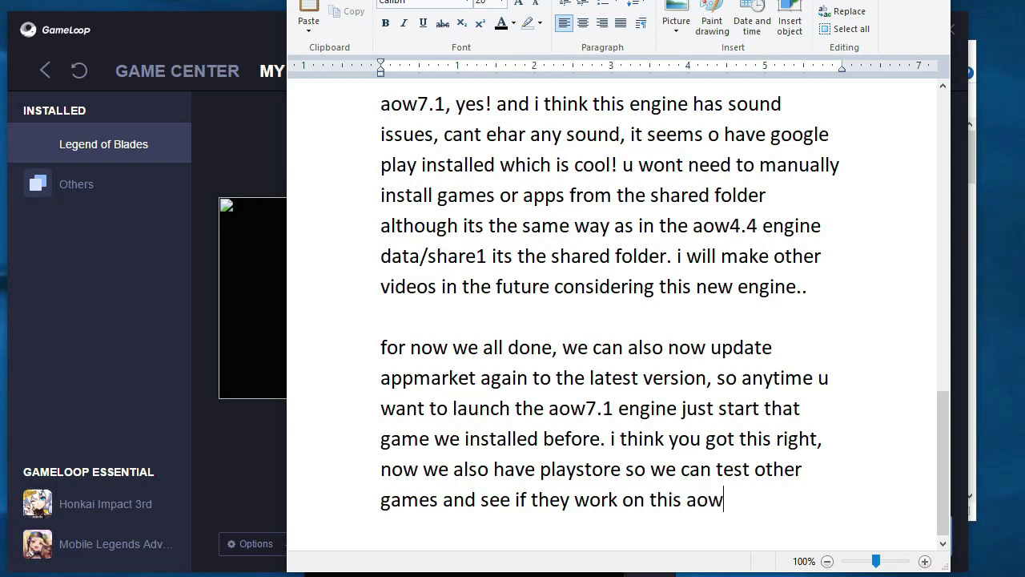
text(7.1 engine, if)
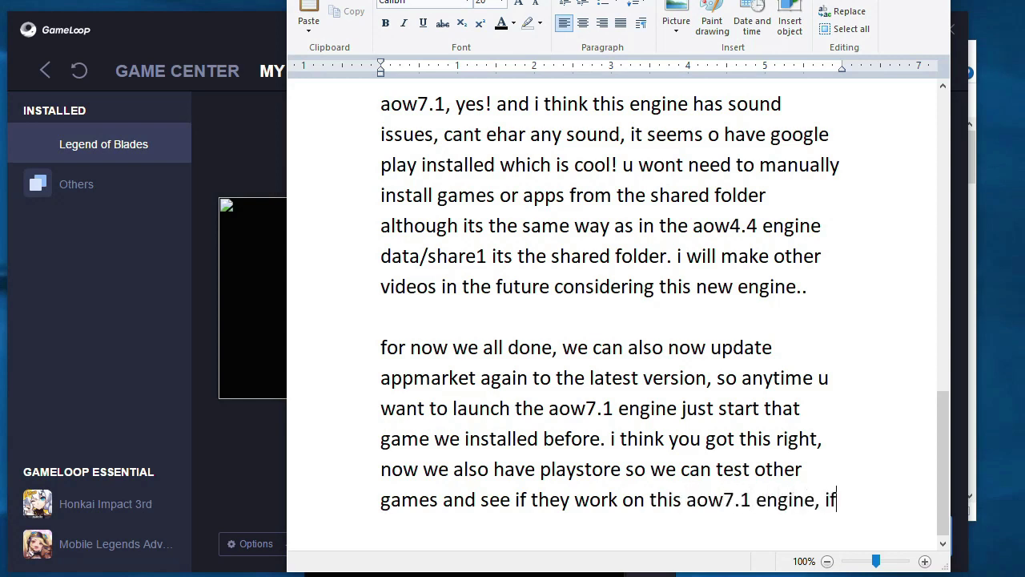
Extend the text with "u wonder howto launch aow4.4 as always we used it..".
text( u wonder howto lau)
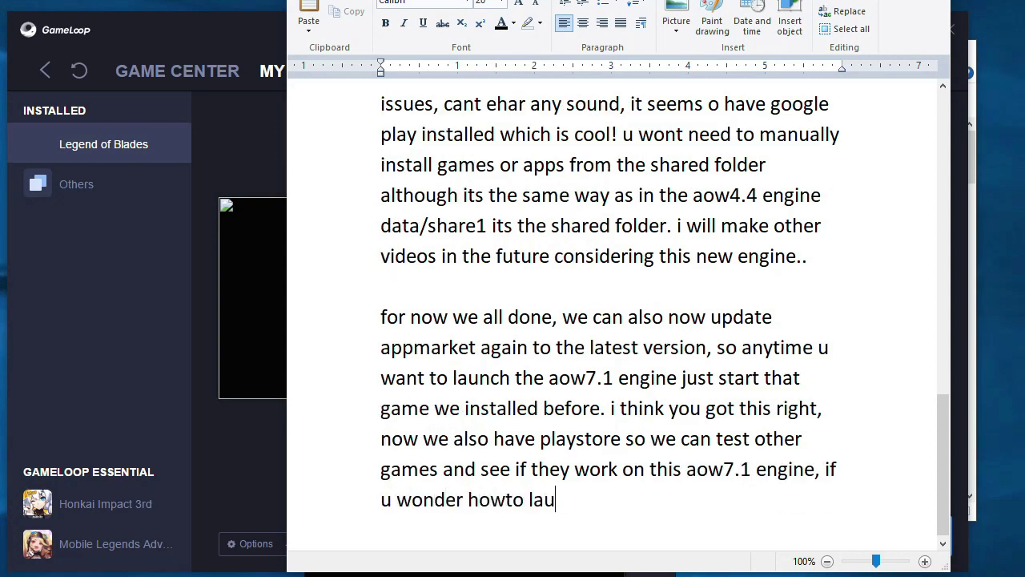
text(nch aow4.4 as )
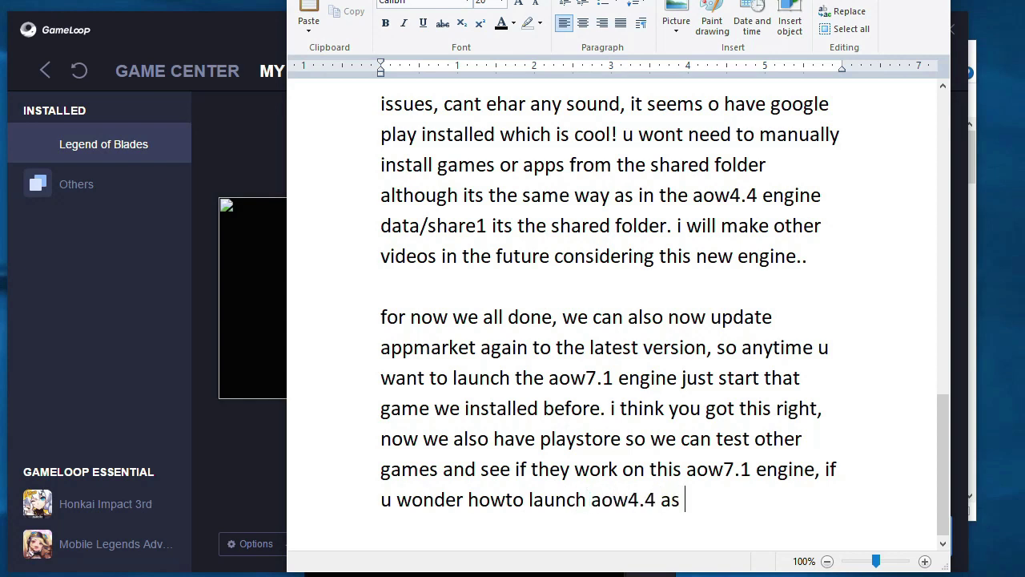
text(always we used it..)
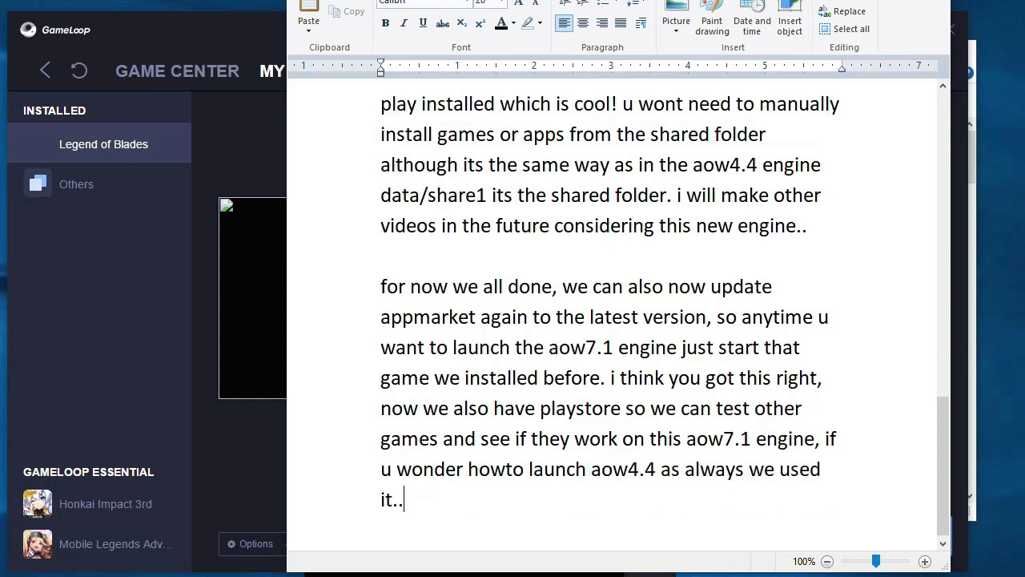
End the paragraph with "dont worry install any game from appmarket it will install into the aow4.4 itself...".
text( dont worry inst)
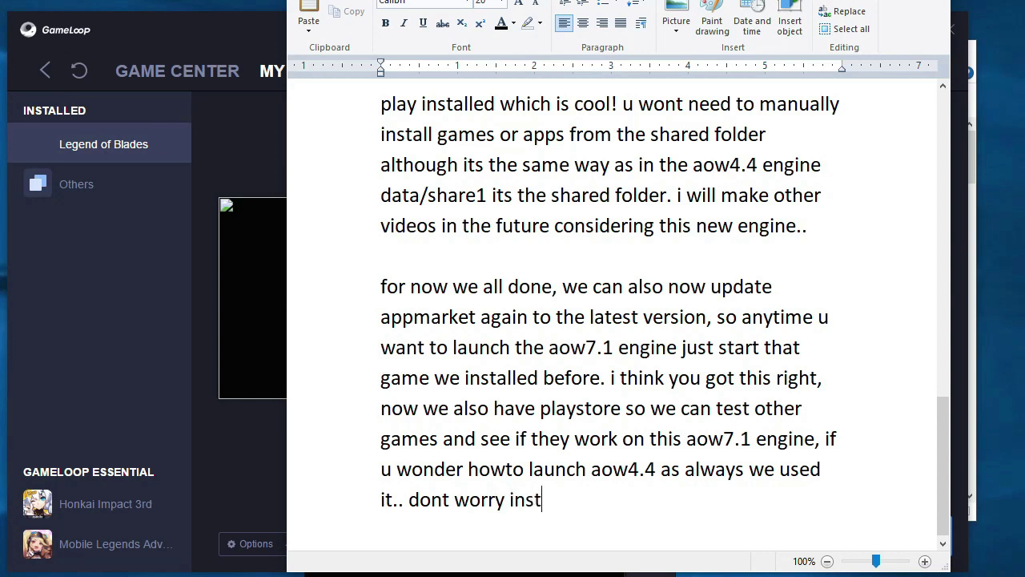
text(all any game)
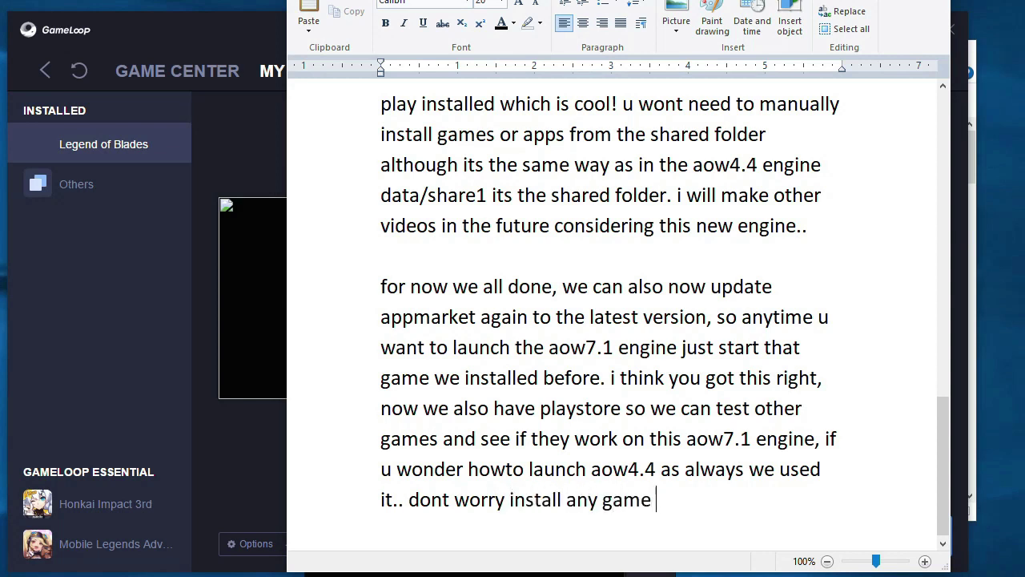
text( from appmarket it wi)
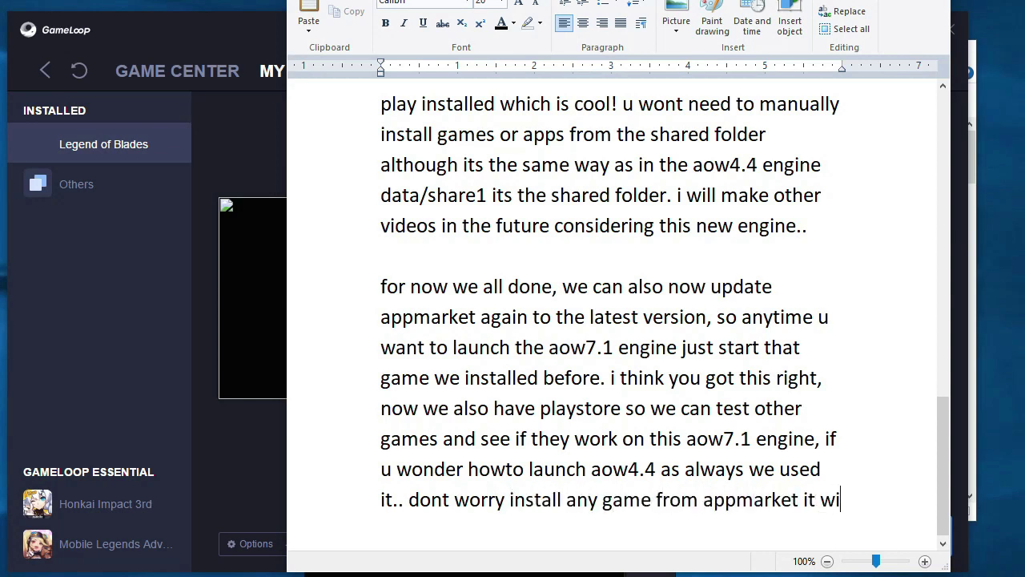
text(ll install )
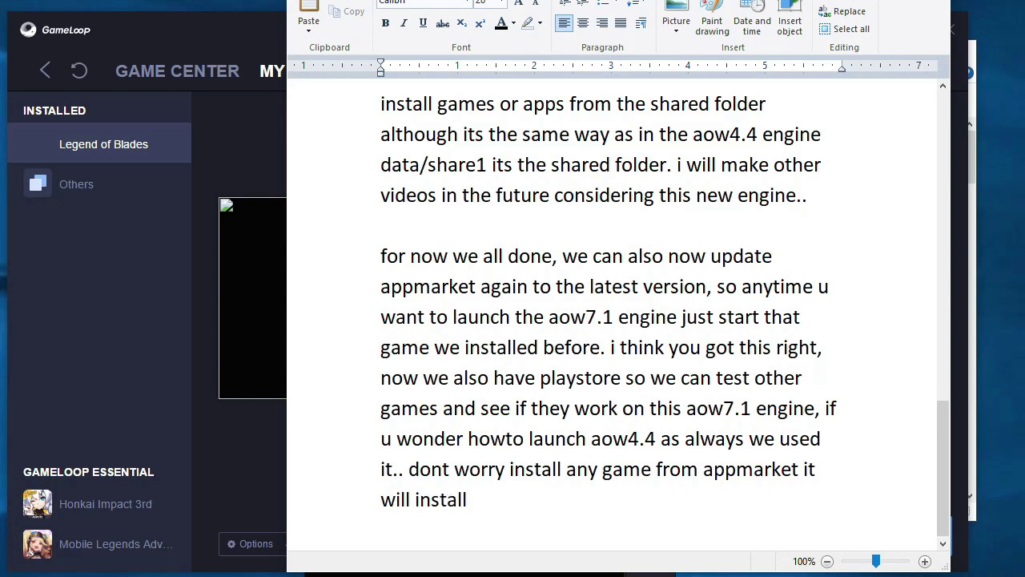
text(into the aow4.4)
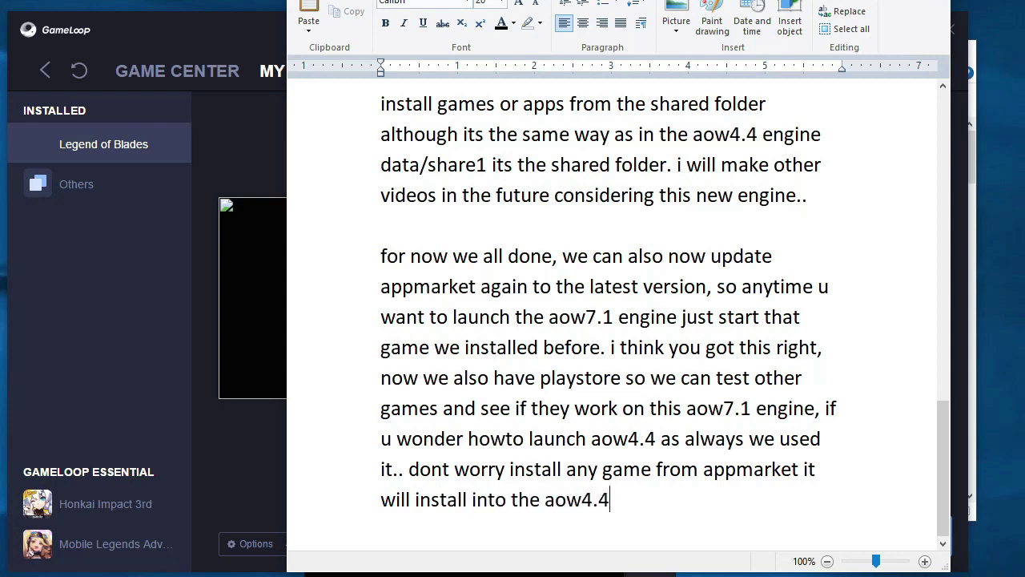
text( itself...)
Leave a gap below the paragraph and add the closing line "thats it for today seeya nex time hopefuly.".
key(Return)
key(Return)
text(thats it for today)
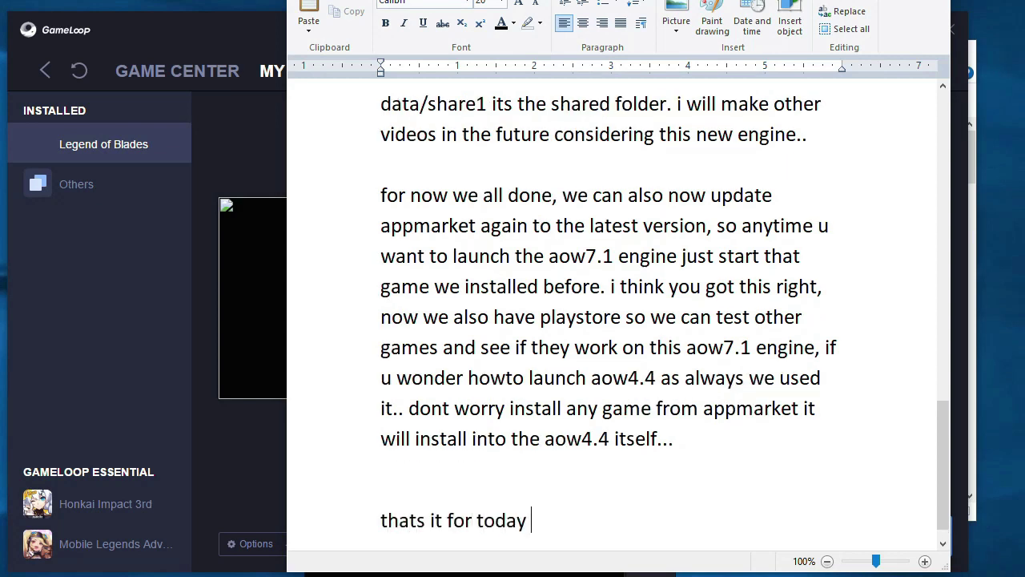
text( seeya net)
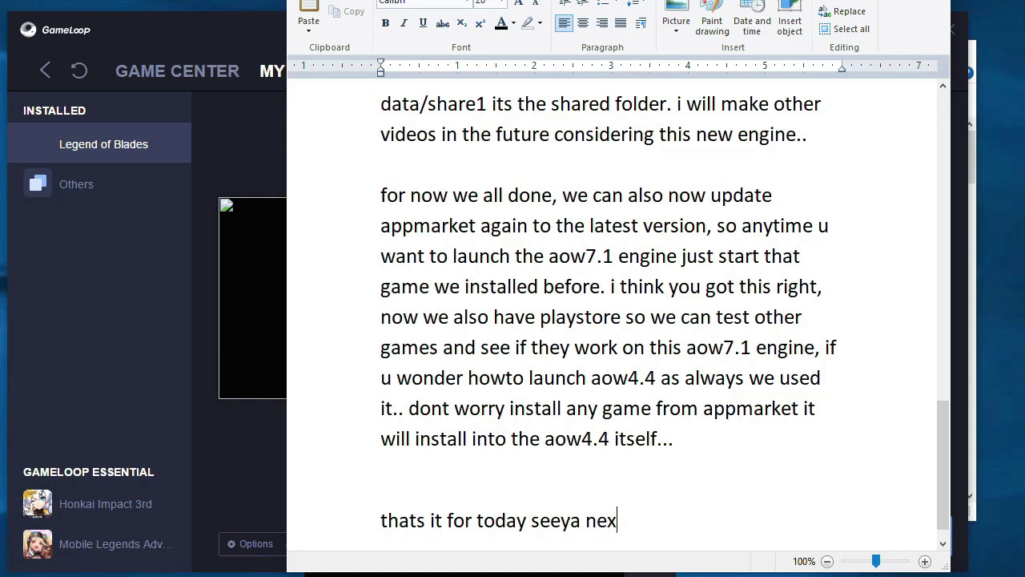
text( time hopefuly.)
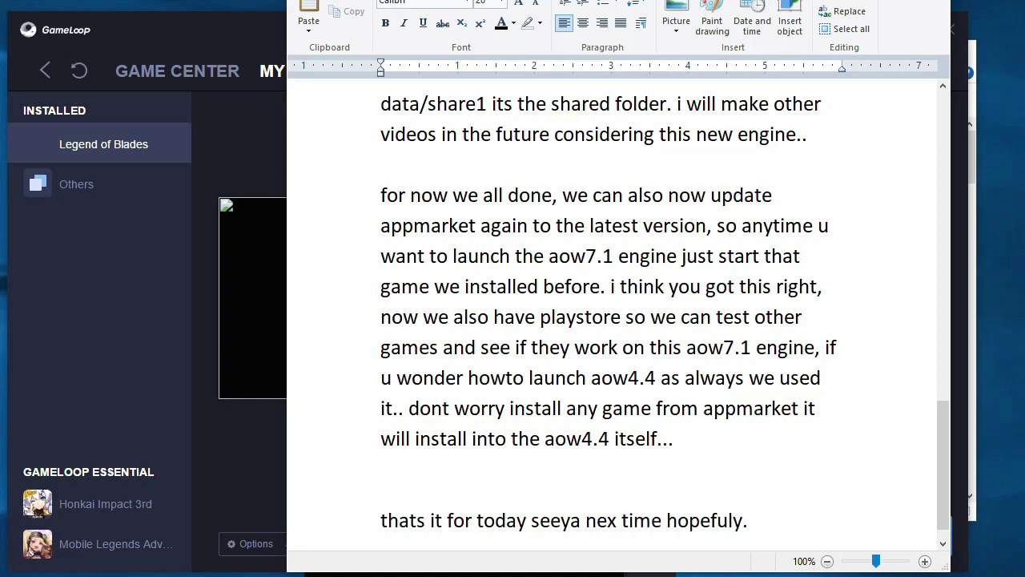